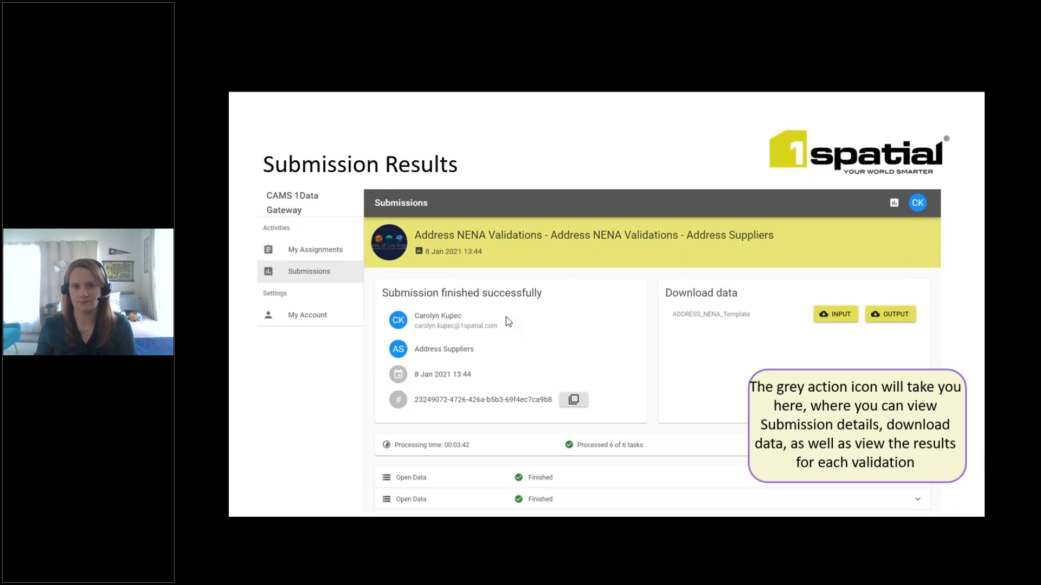
key(Right)
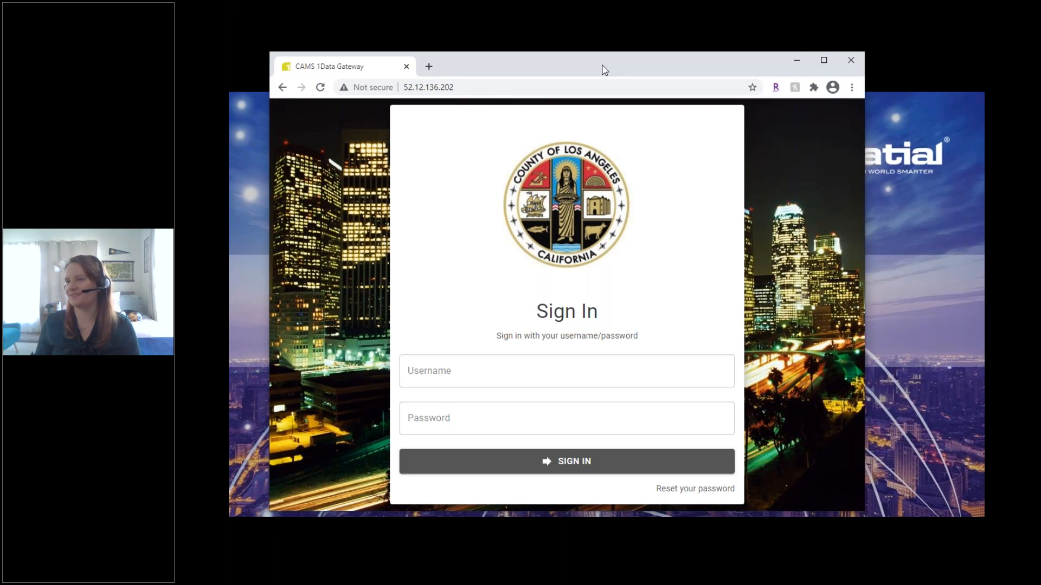
- Maximize the CAMS 1Data Gateway browser window and sign in with the account's username and password
double_click(604, 69)
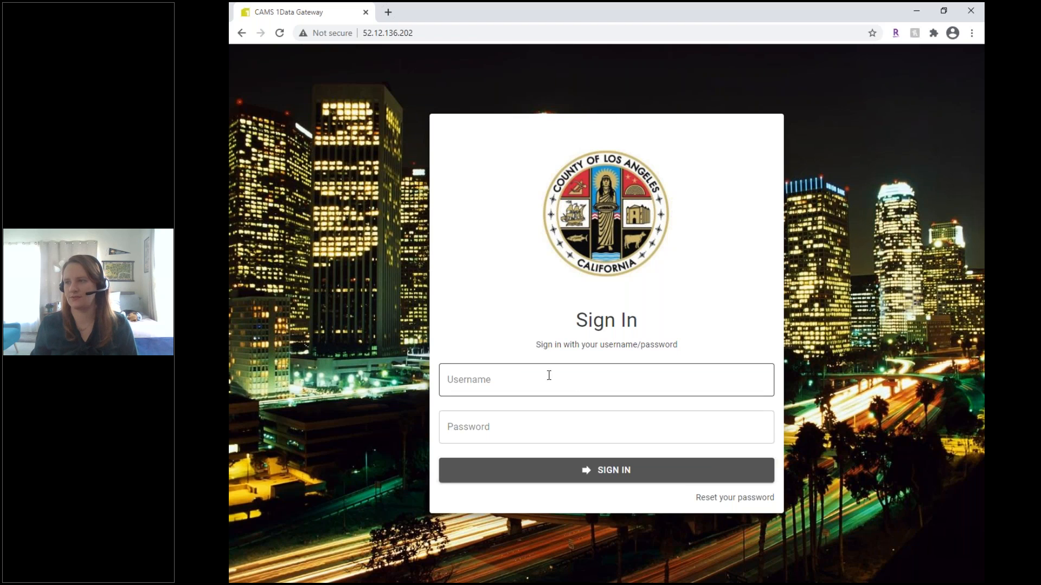
click(600, 384)
text(ac)
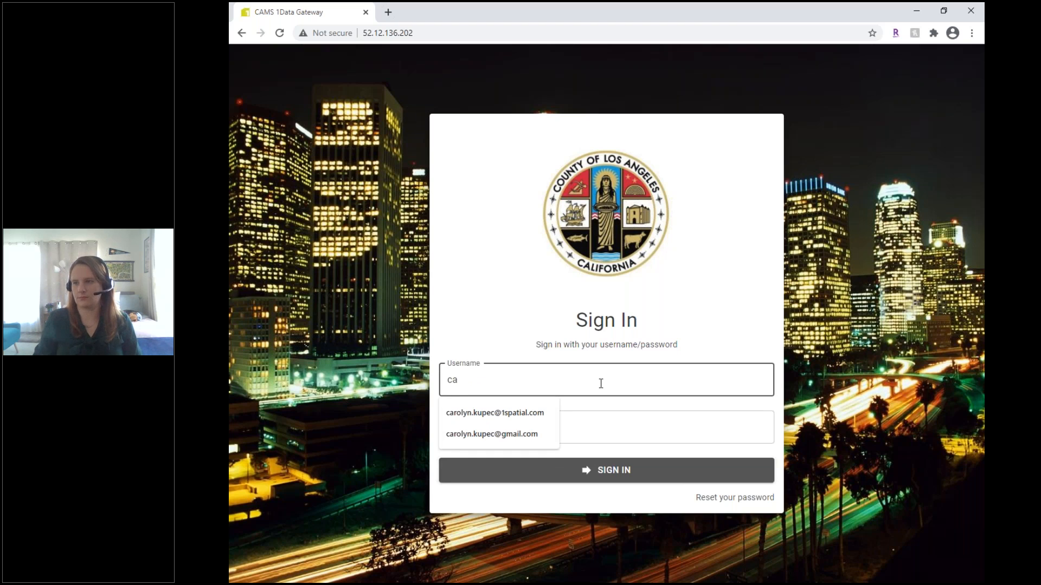
click(537, 410)
click(541, 427)
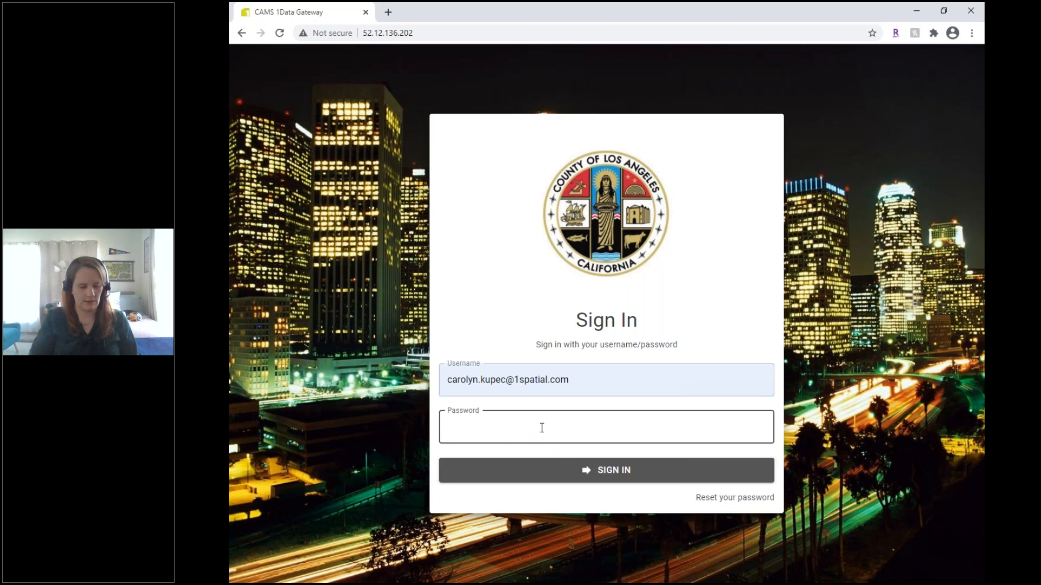
text(••••••••)
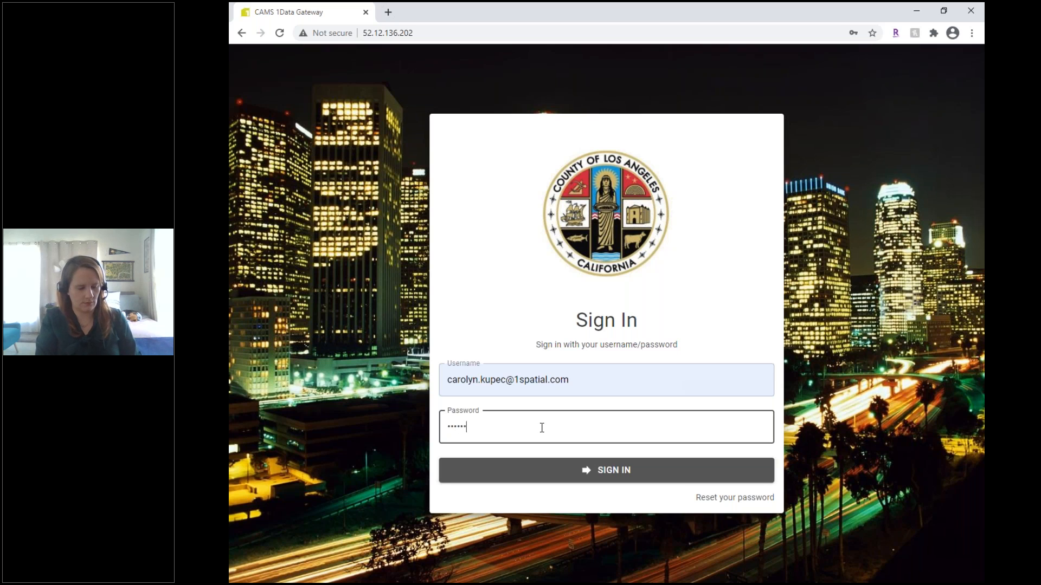
key(Return)
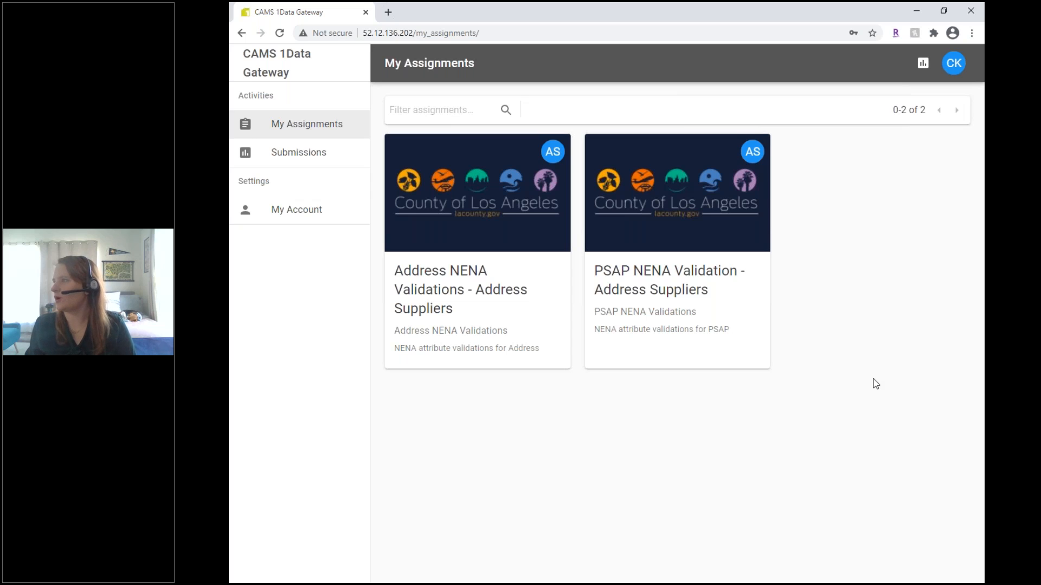
- Open the PSAP NENA Validation - Address Suppliers assignment and look through its information, past submissions, dashboard and current submission
key(alt+Tab)
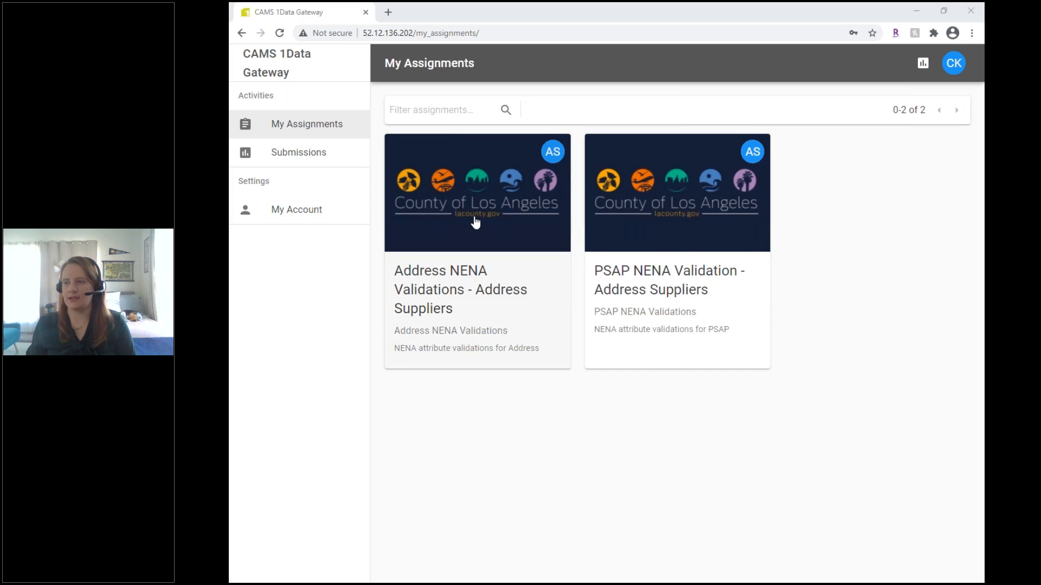
click(659, 227)
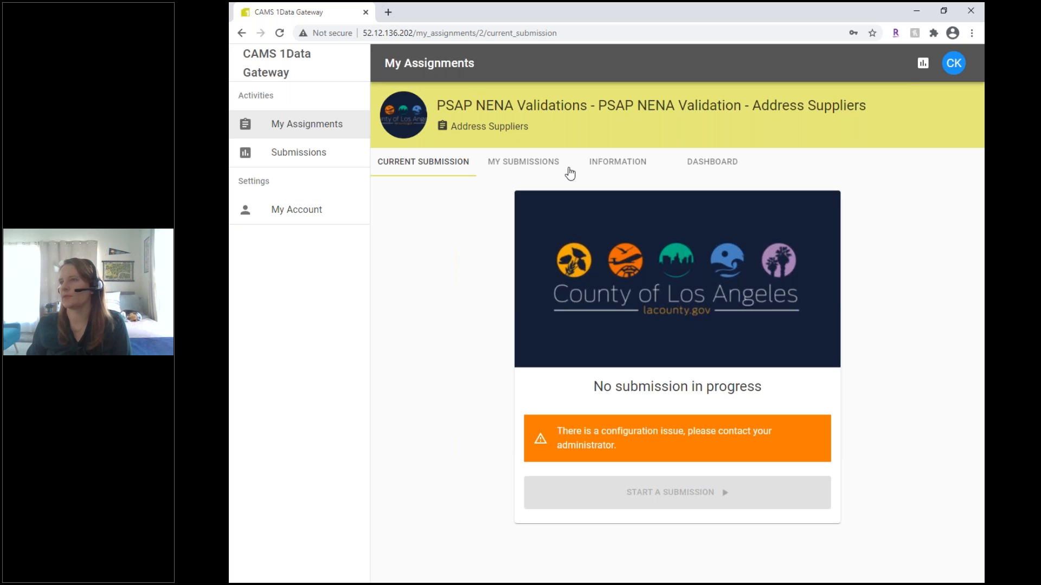
click(615, 161)
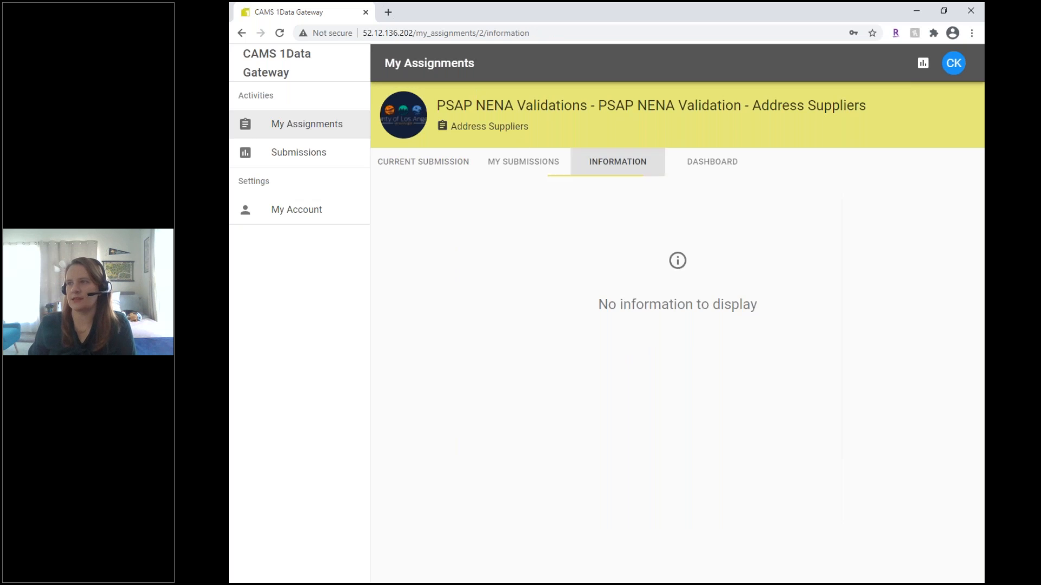
click(530, 163)
click(721, 174)
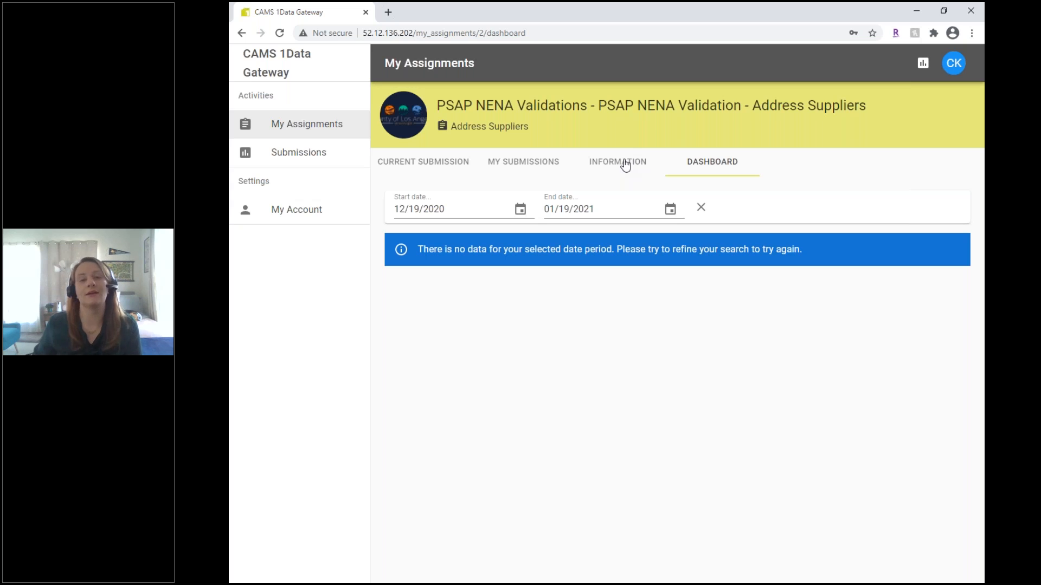
click(432, 164)
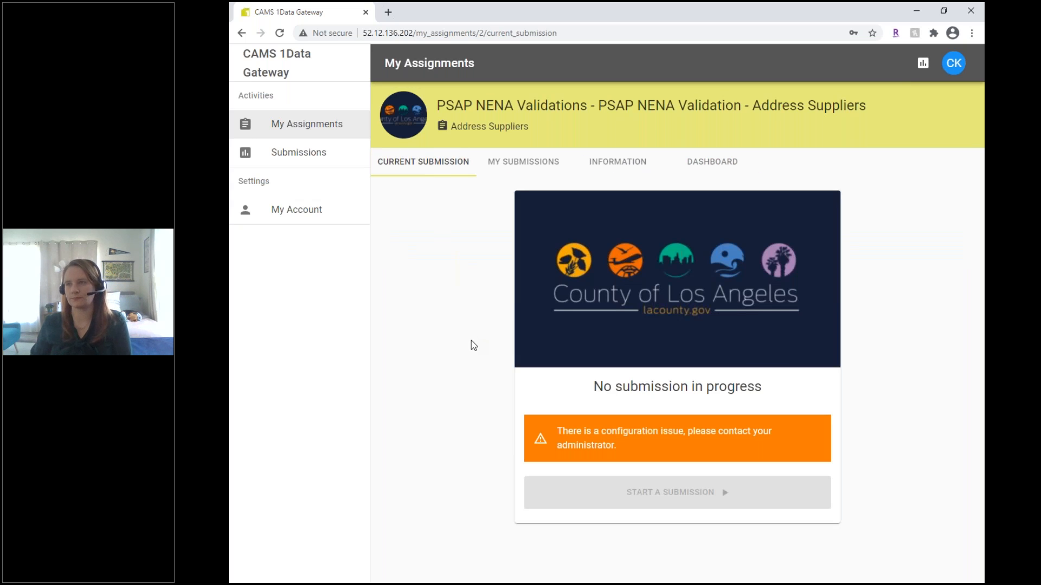
- Open the Address NENA Validations - Address Suppliers assignment and look through its past submissions, information and dashboard
click(289, 132)
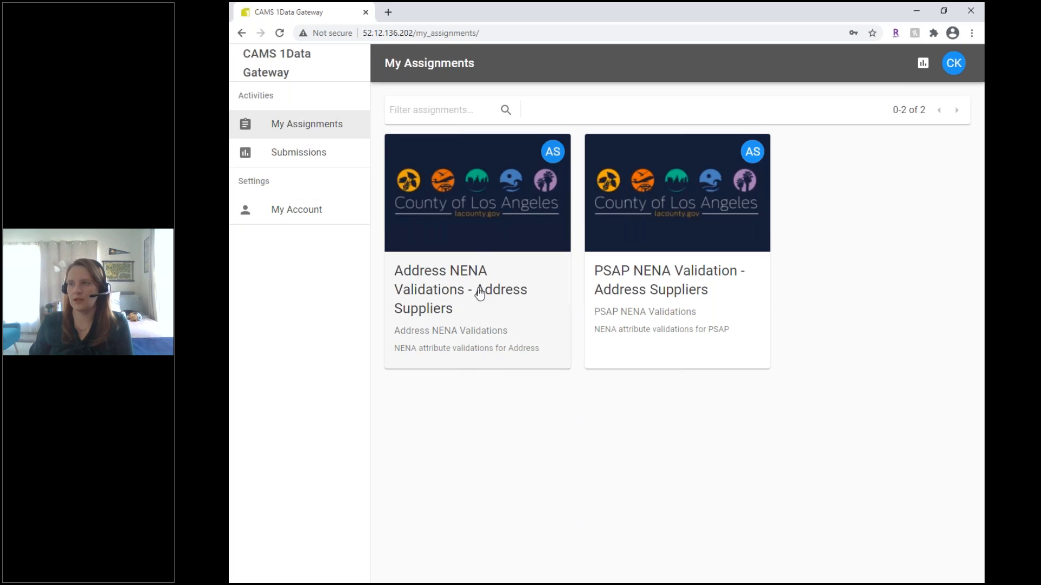
click(456, 238)
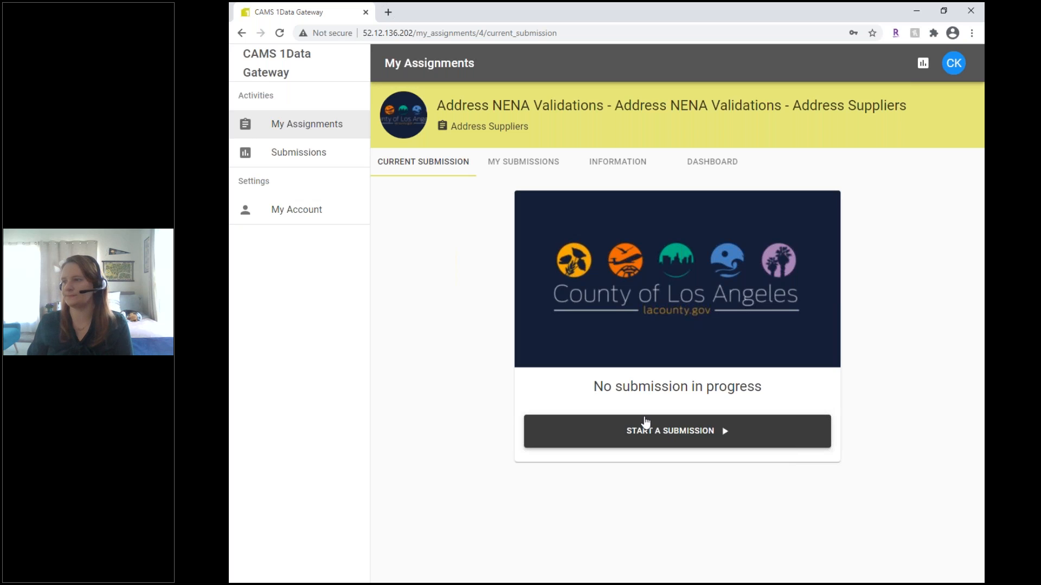
click(518, 171)
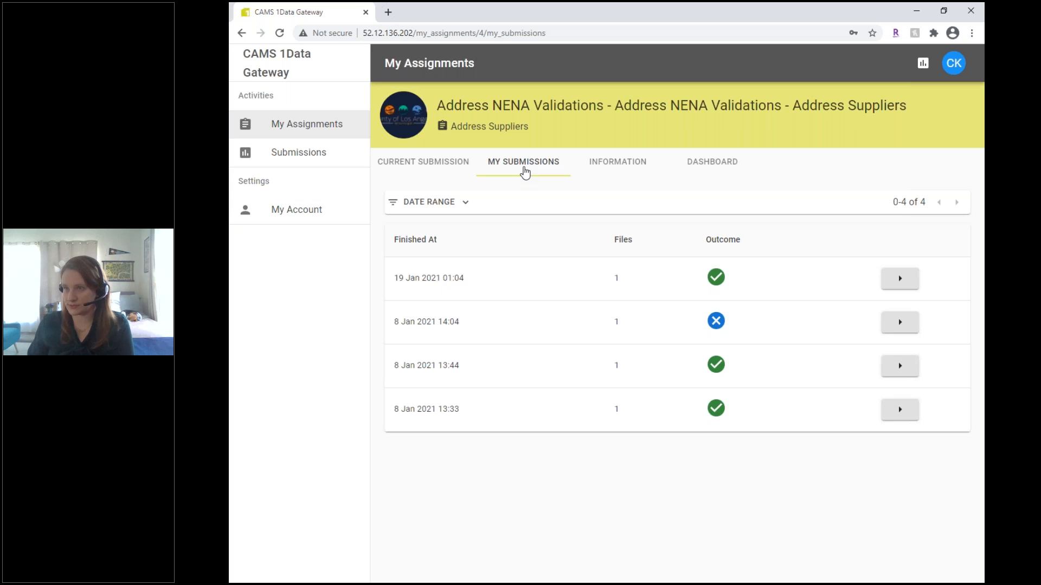
click(623, 172)
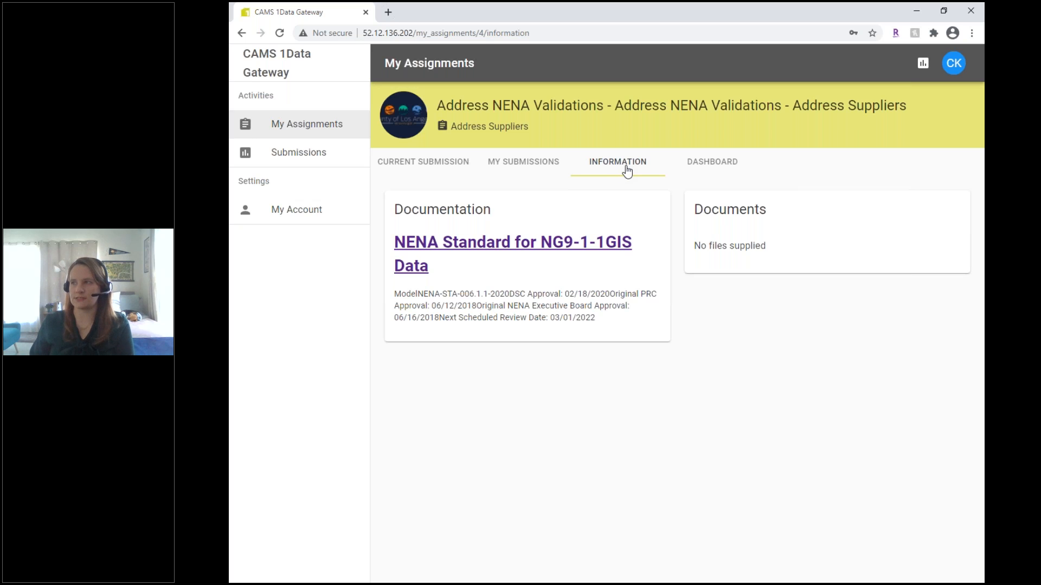
click(717, 168)
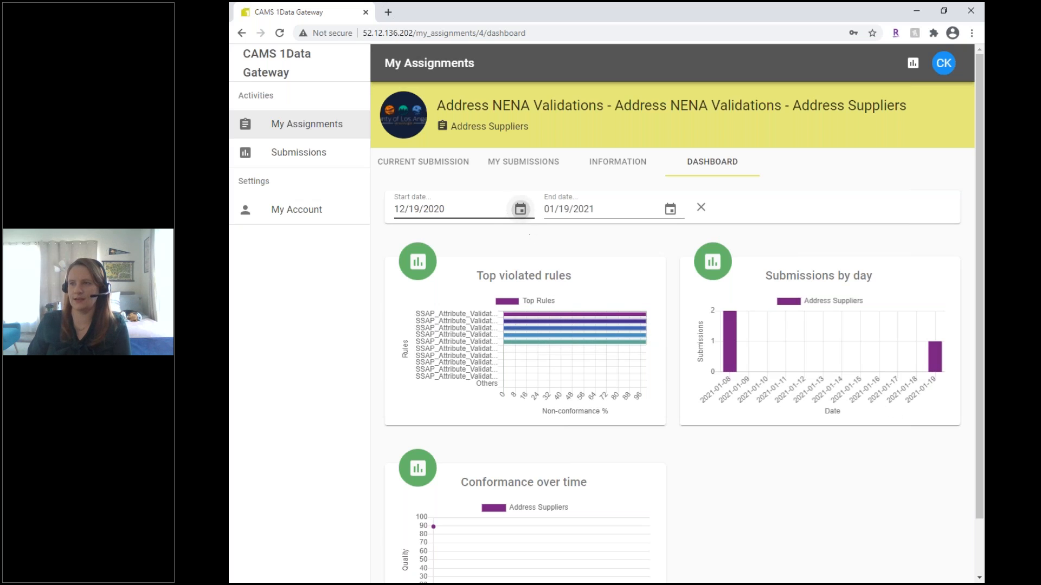
- Move the dashboard's start date back to 12/01/2020 and further to 11/01/2020, and review all its charts
click(520, 209)
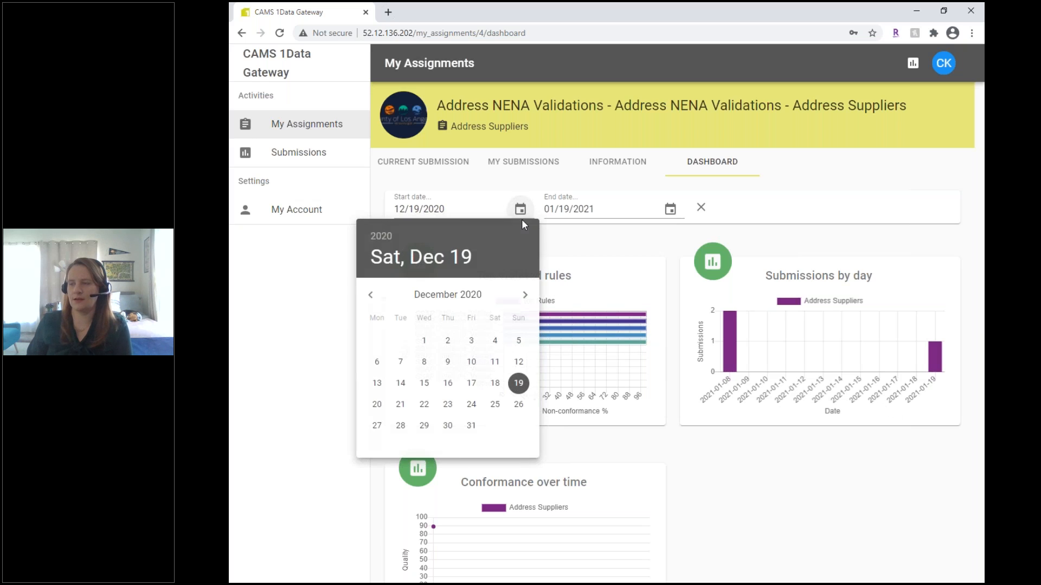
click(424, 341)
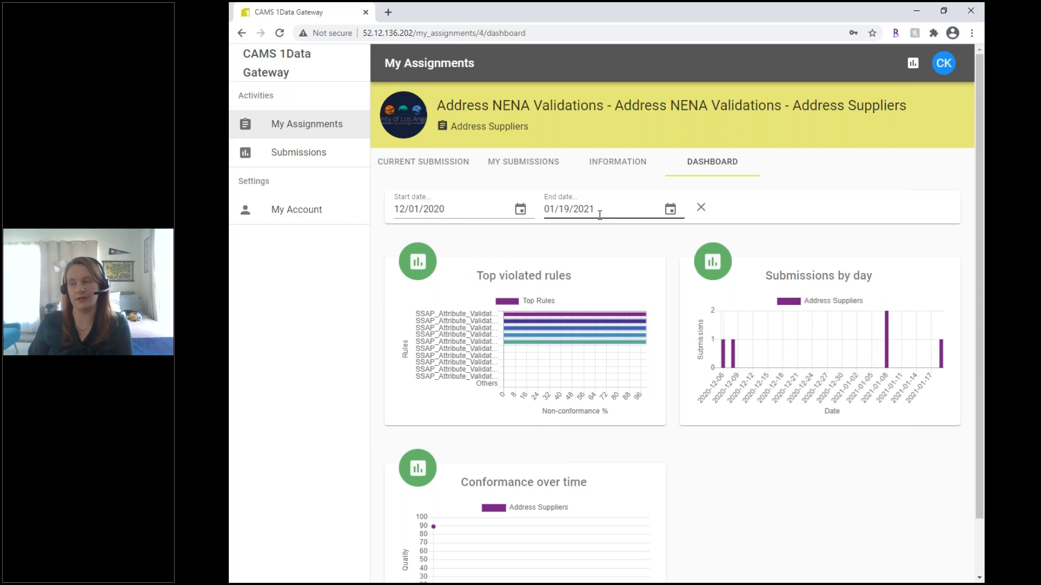
click(520, 209)
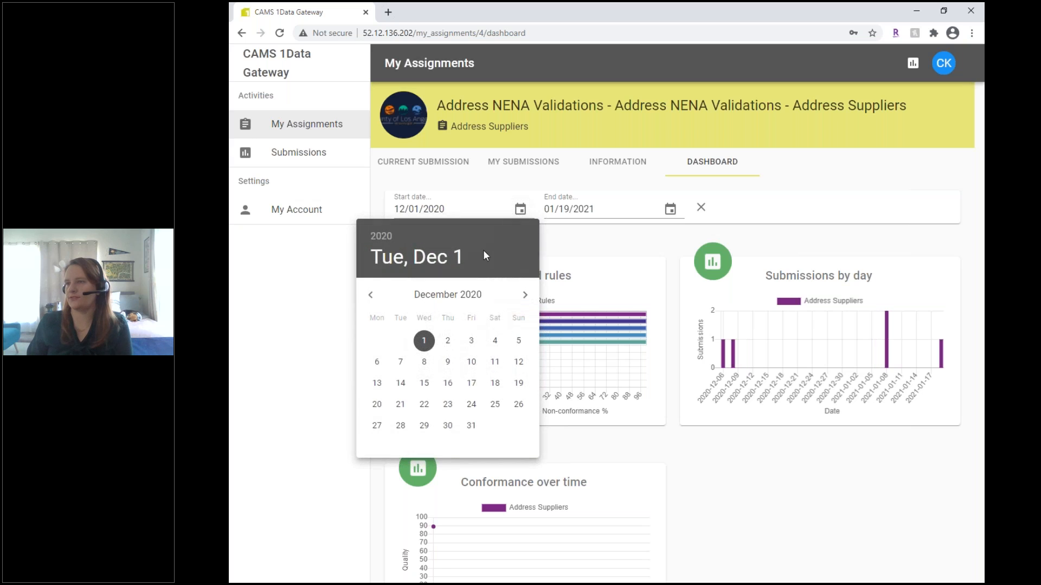
click(370, 294)
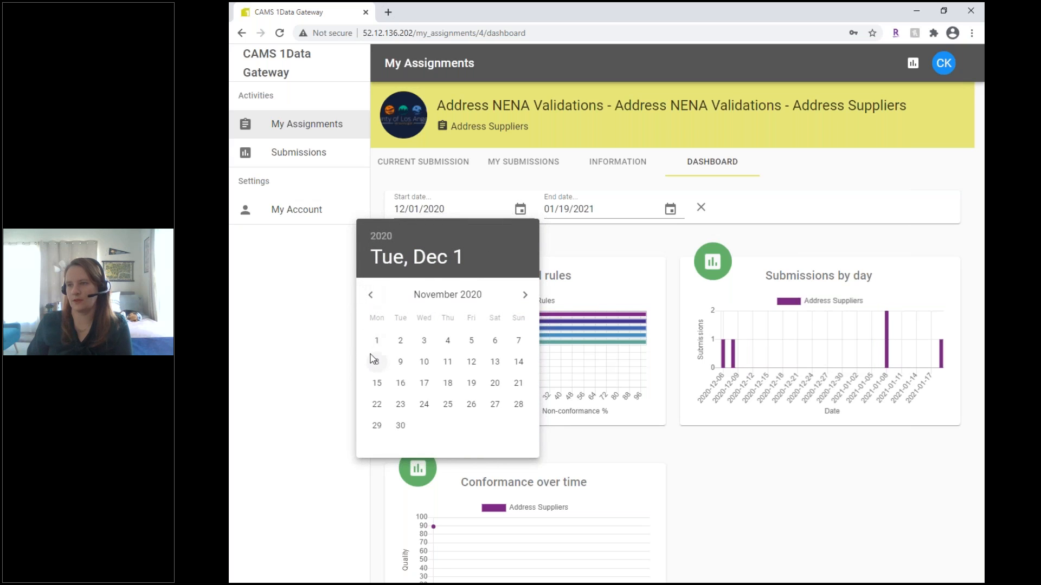
click(377, 341)
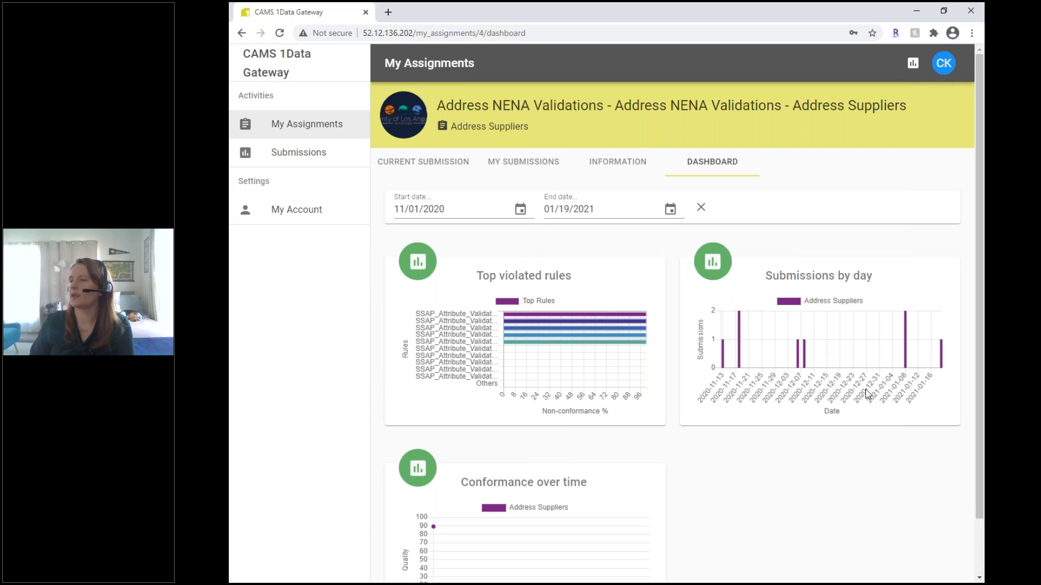
scroll(835, 371, down, 1)
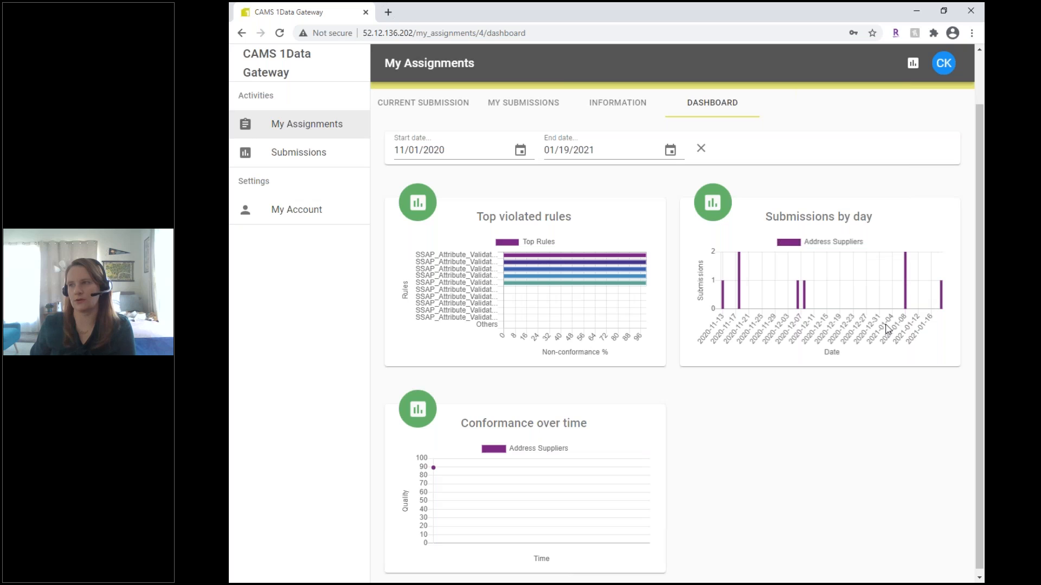
- Revisit the assignment's documentation, and open the results of the submission finished on 19 Jan 2021 at 01:04
click(599, 105)
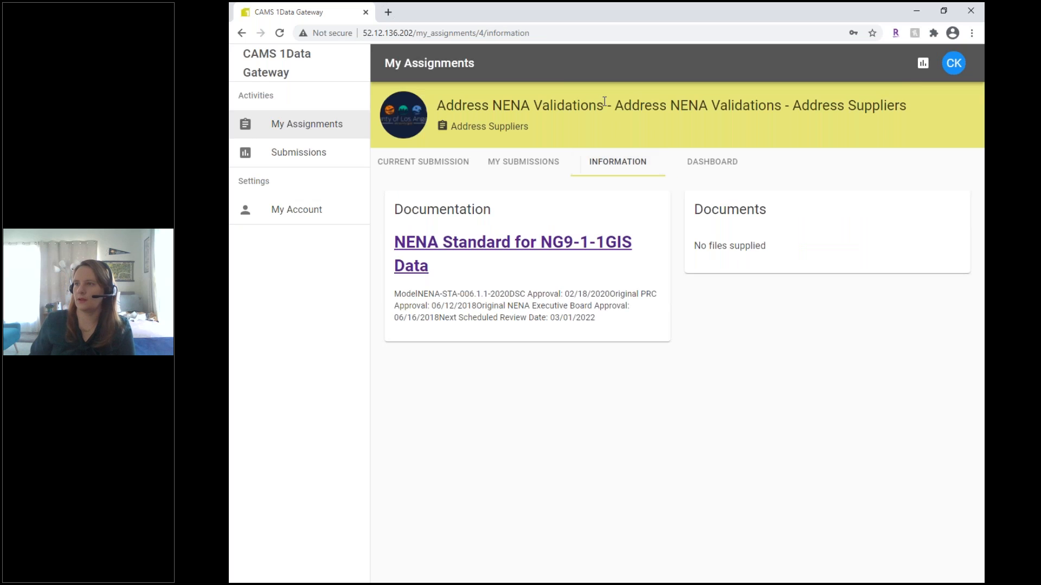
click(510, 164)
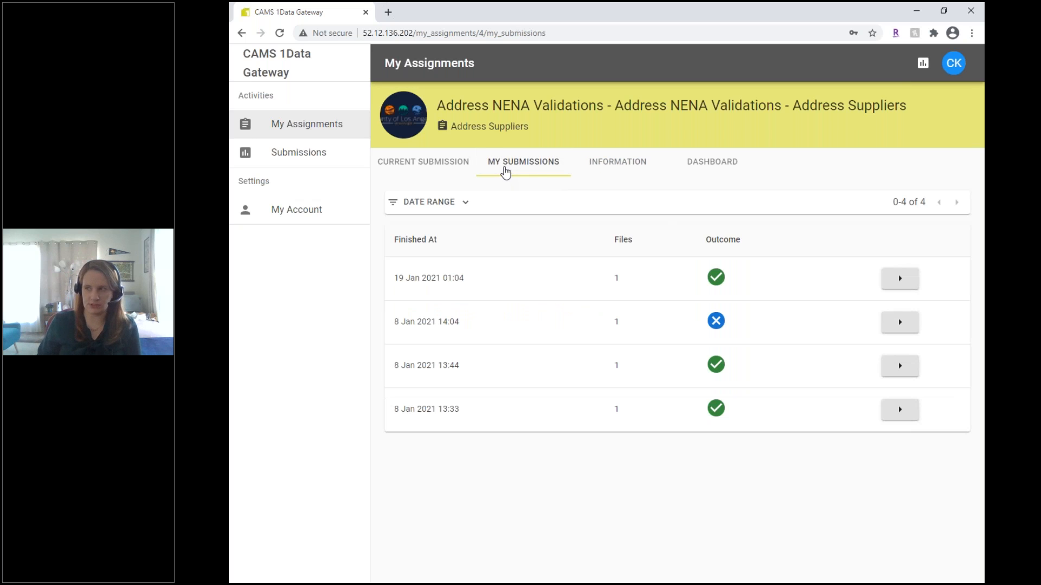
click(901, 280)
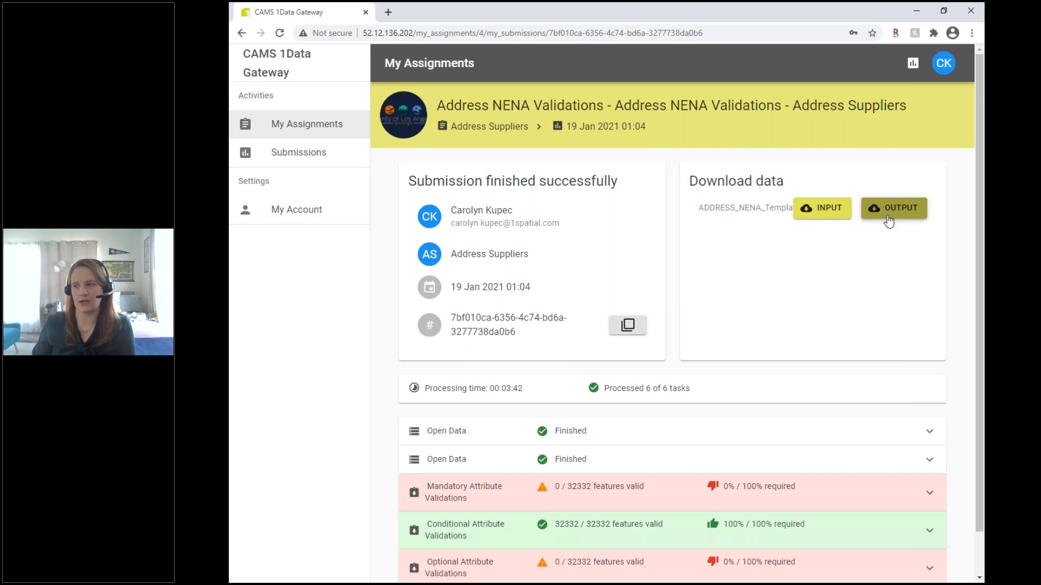
- Expand the first Open Data task and the Mandatory Attribute Validations, and examine the result of each mandatory rule
scroll(726, 336, down, 1)
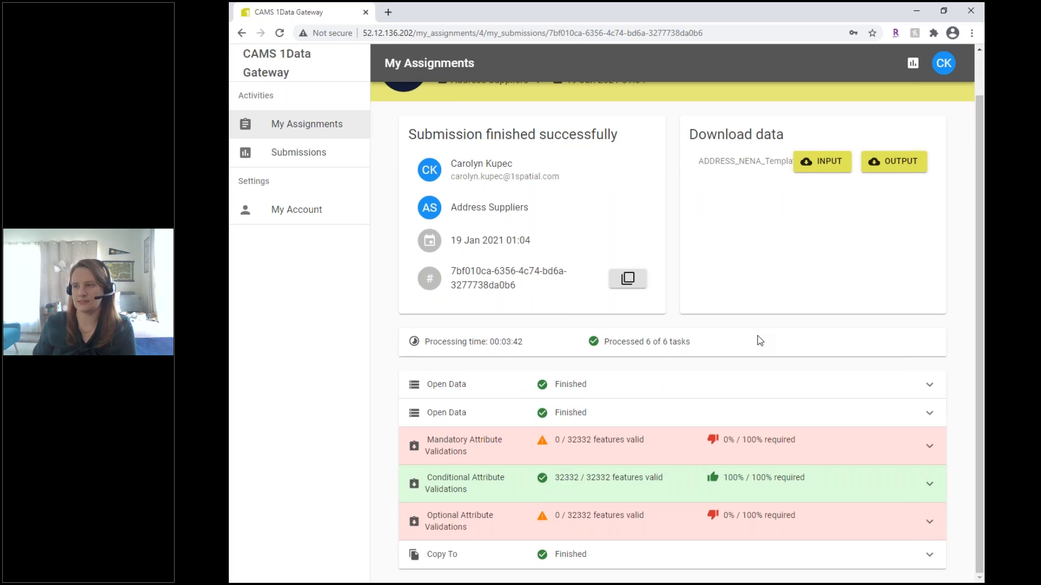
click(712, 384)
scroll(699, 412, down, 1)
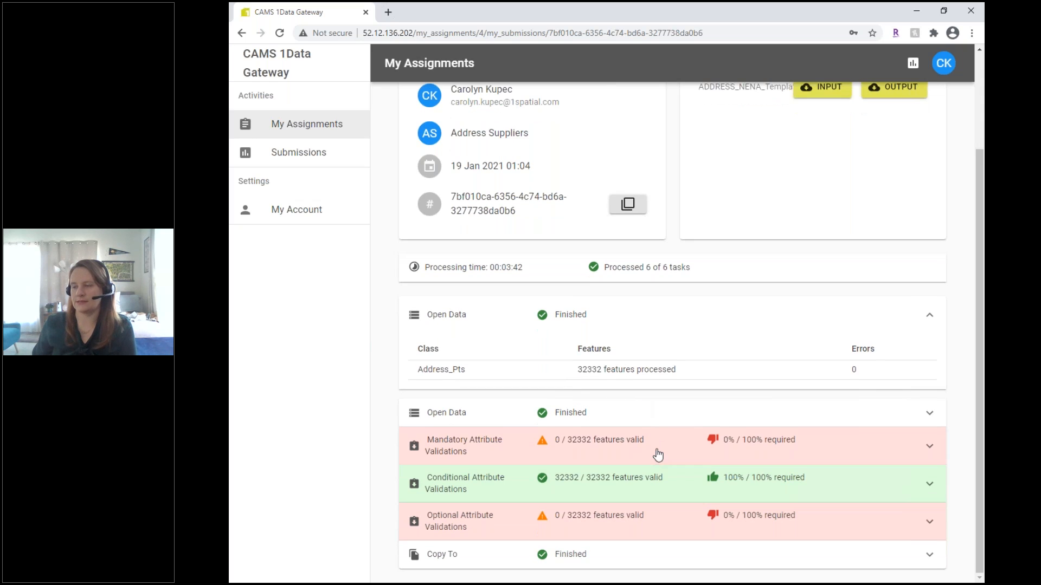
click(657, 460)
scroll(660, 455, down, 4)
scroll(661, 455, down, 2)
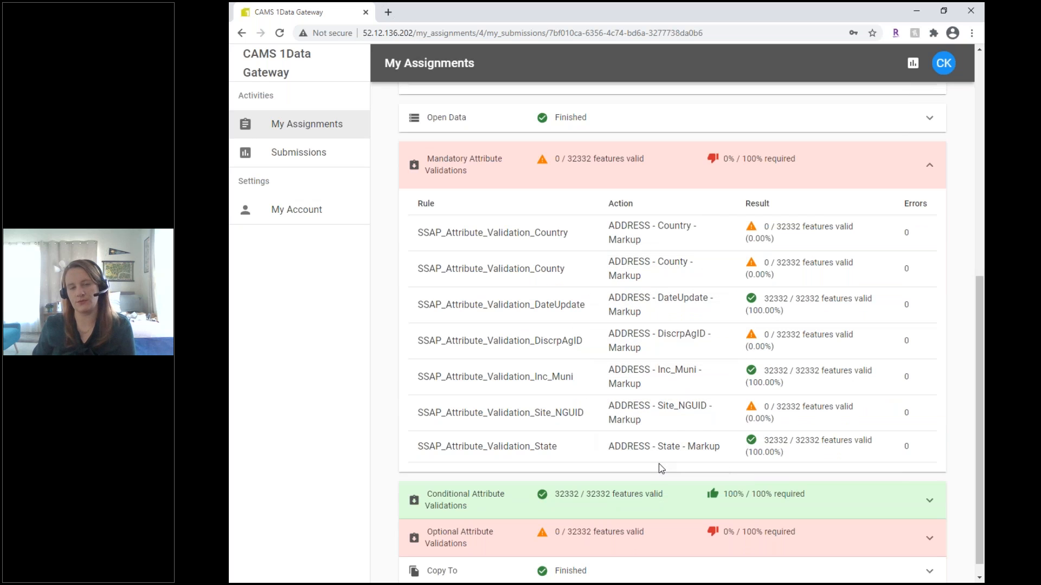
scroll(658, 466, down, 1)
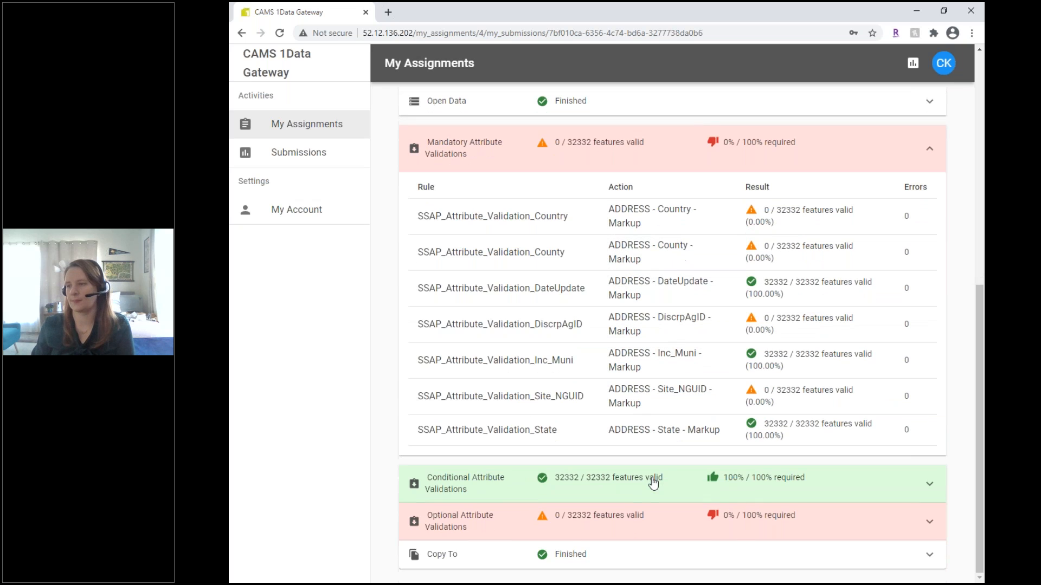
- Expand the Conditional Attribute Validations and examine the result of every rule down to St_PreTyp
click(655, 480)
scroll(653, 482, down, 5)
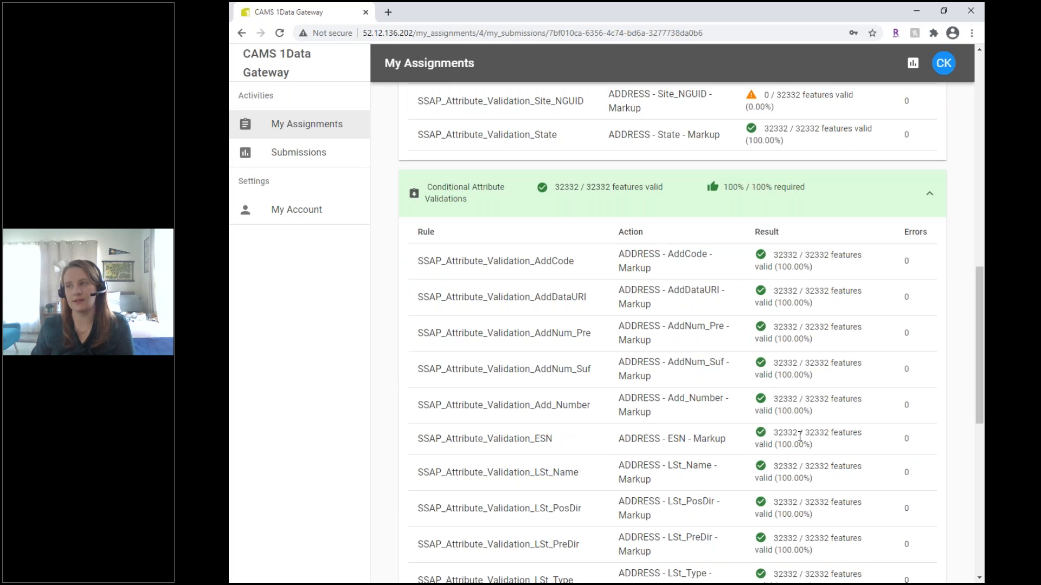
scroll(800, 436, down, 5)
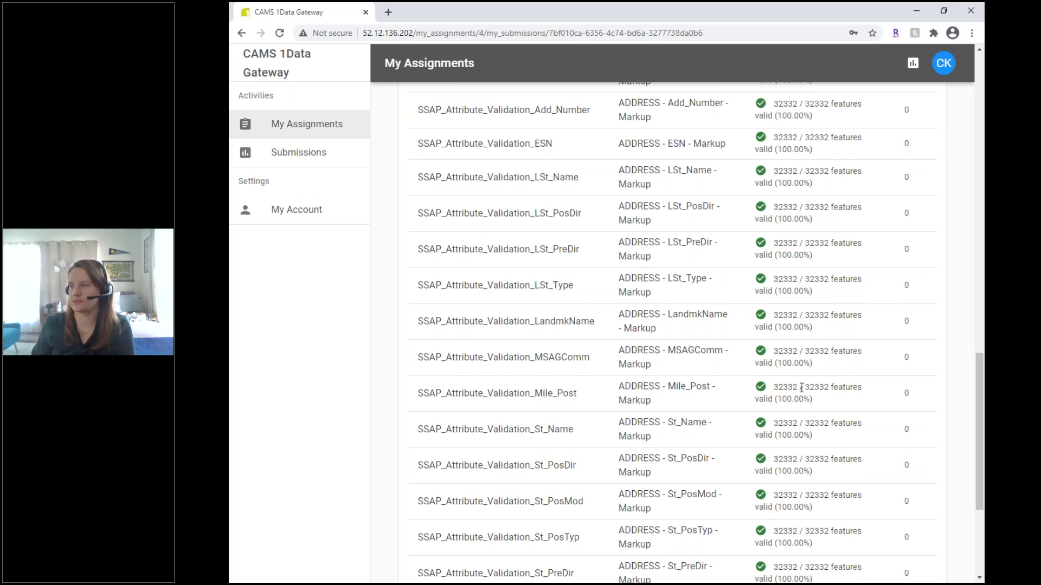
scroll(803, 386, down, 1)
scroll(727, 490, down, 3)
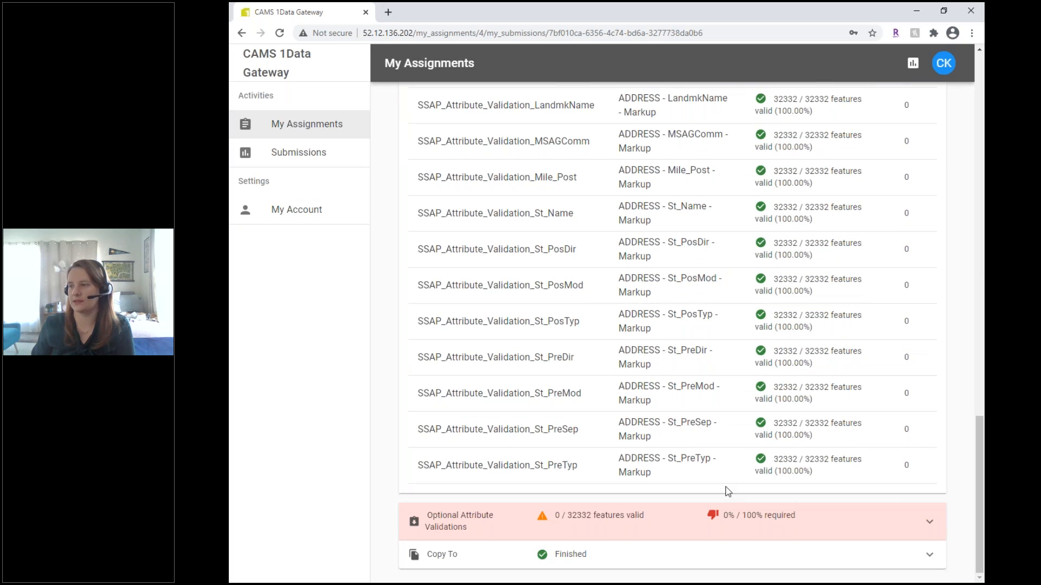
- Expand the Optional Attribute Validations and examine the result of every rule down to Unit
click(684, 523)
scroll(667, 458, down, 4)
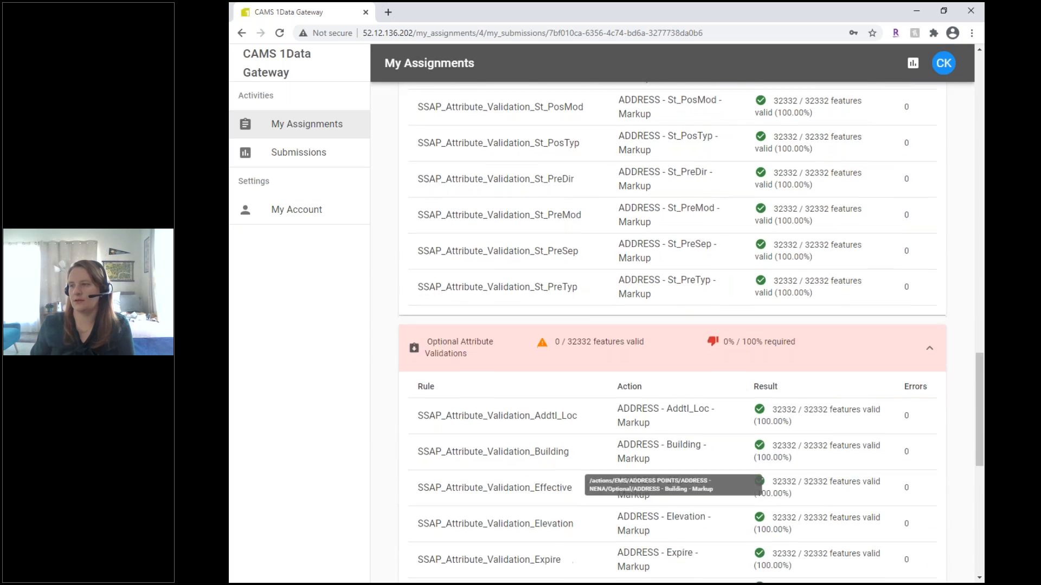
scroll(671, 406, down, 3)
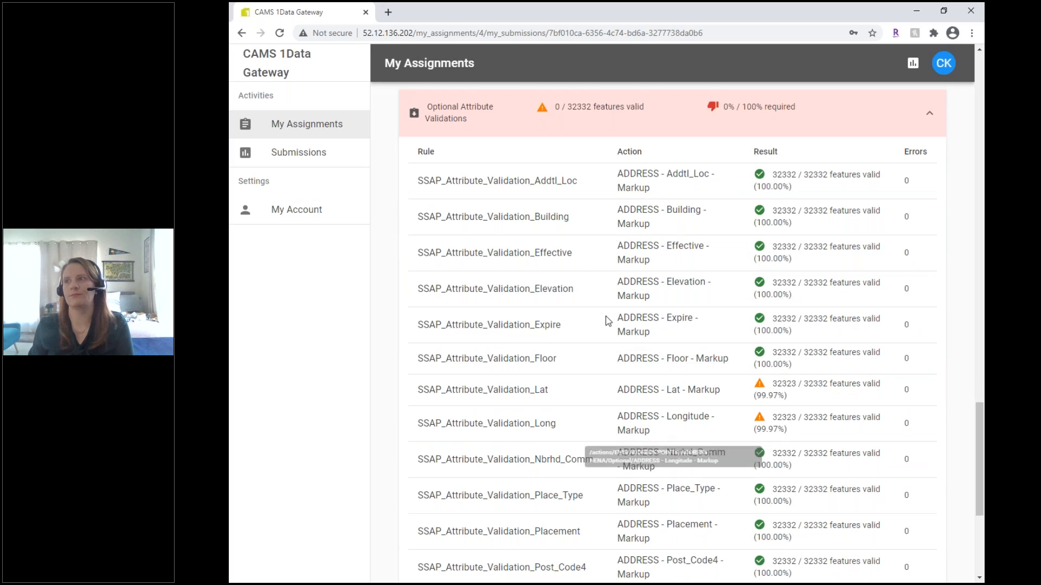
scroll(597, 292, down, 4)
scroll(597, 295, down, 1)
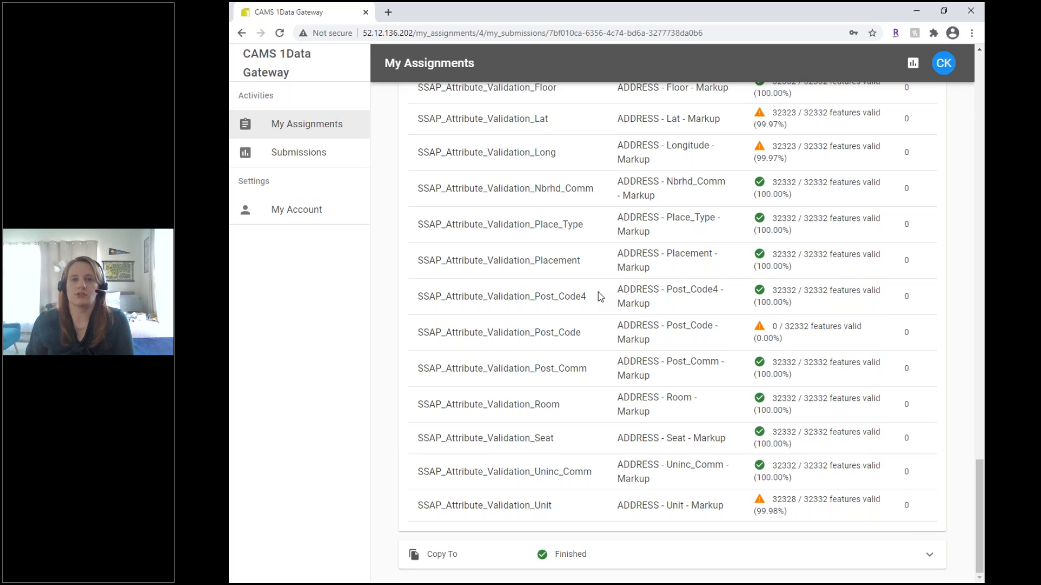
- Return to the summary of the submission and collapse the details of the first Open Data task
scroll(598, 293, up, 8)
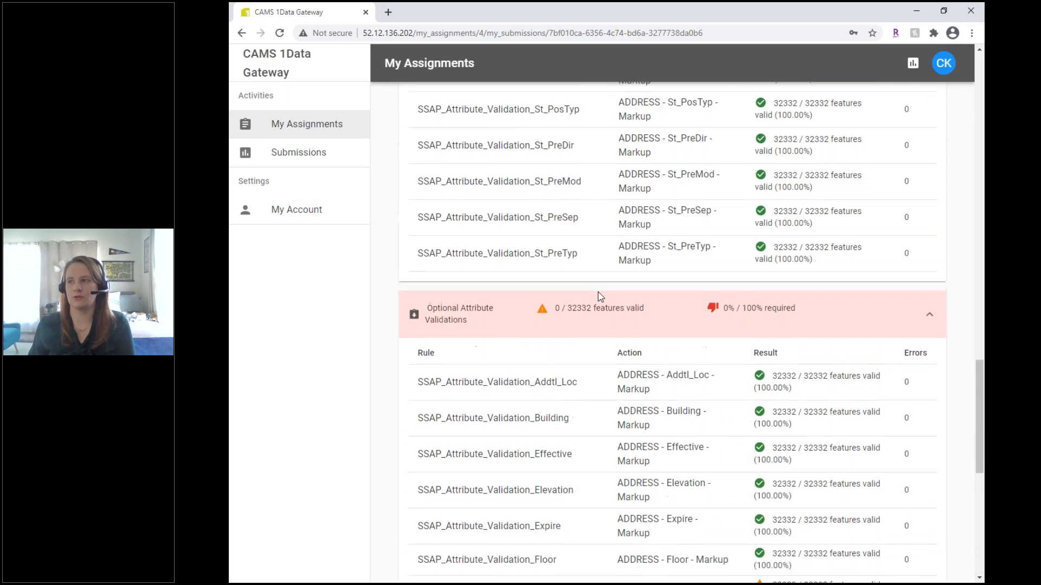
scroll(605, 326, up, 20)
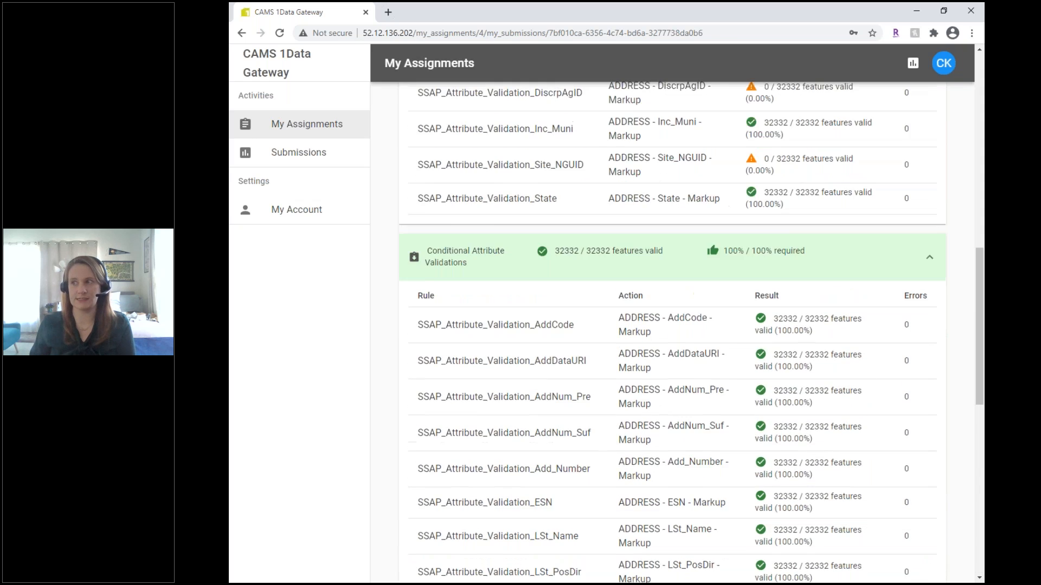
click(598, 449)
scroll(590, 433, up, 8)
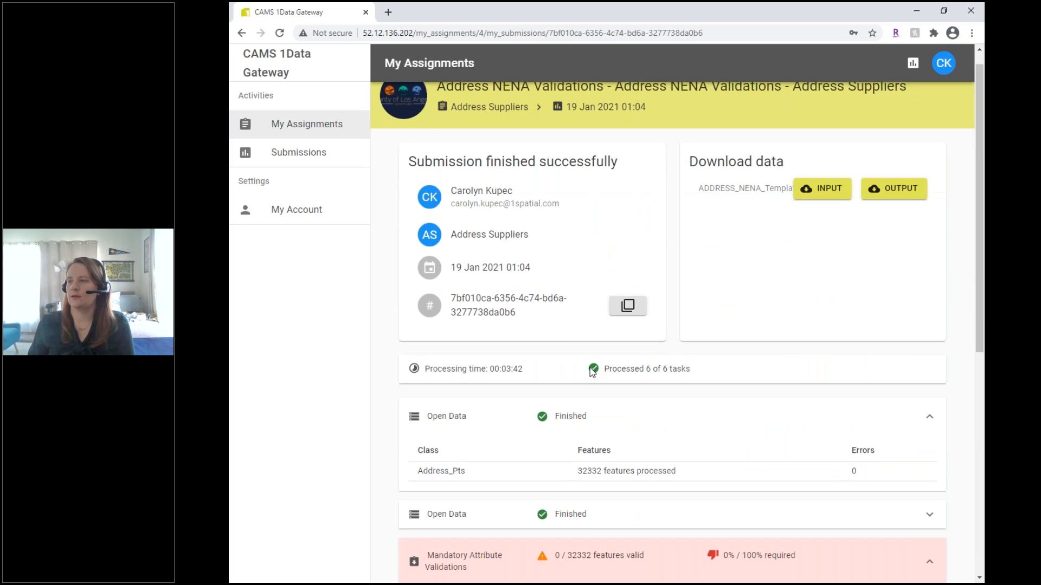
click(579, 409)
scroll(480, 232, up, 1)
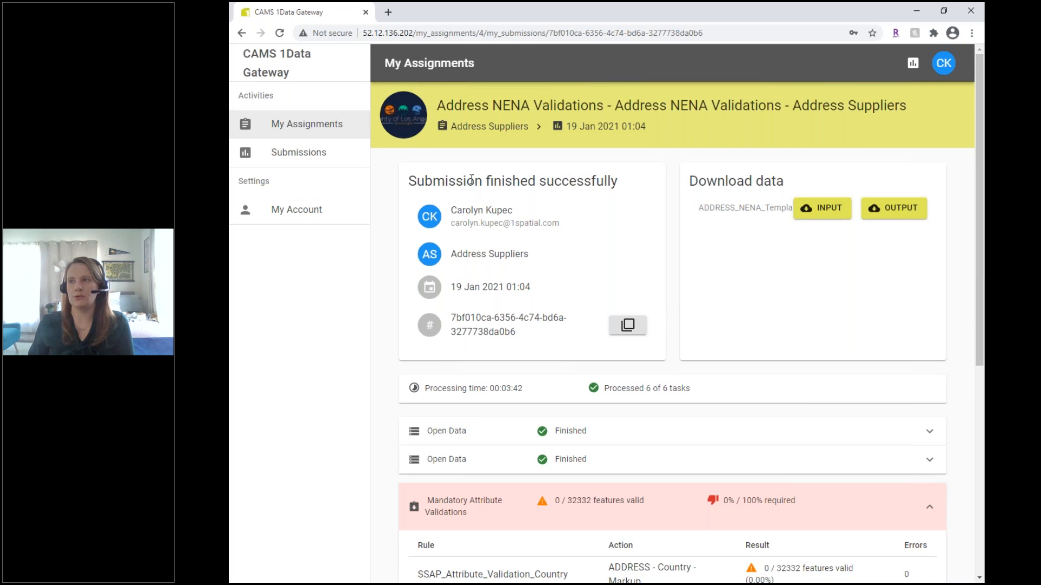
- Go back to the Address Suppliers assignment and start a new submission for it
click(465, 126)
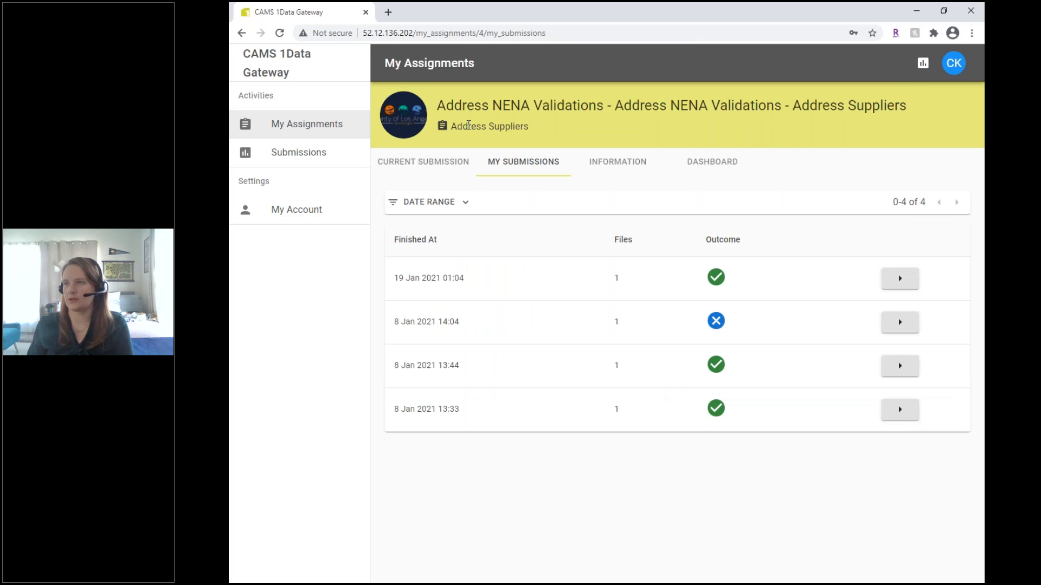
click(443, 166)
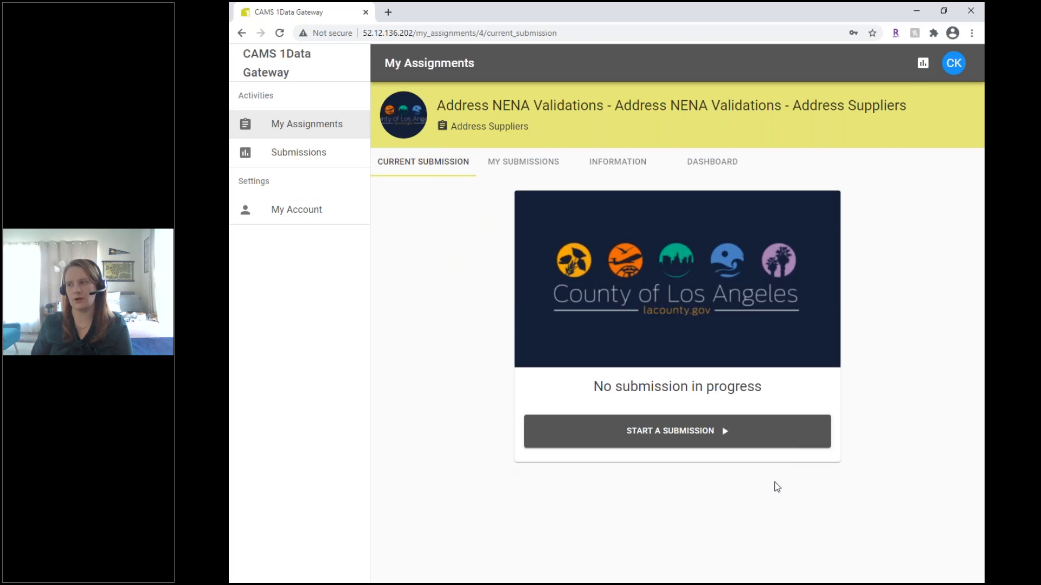
click(673, 442)
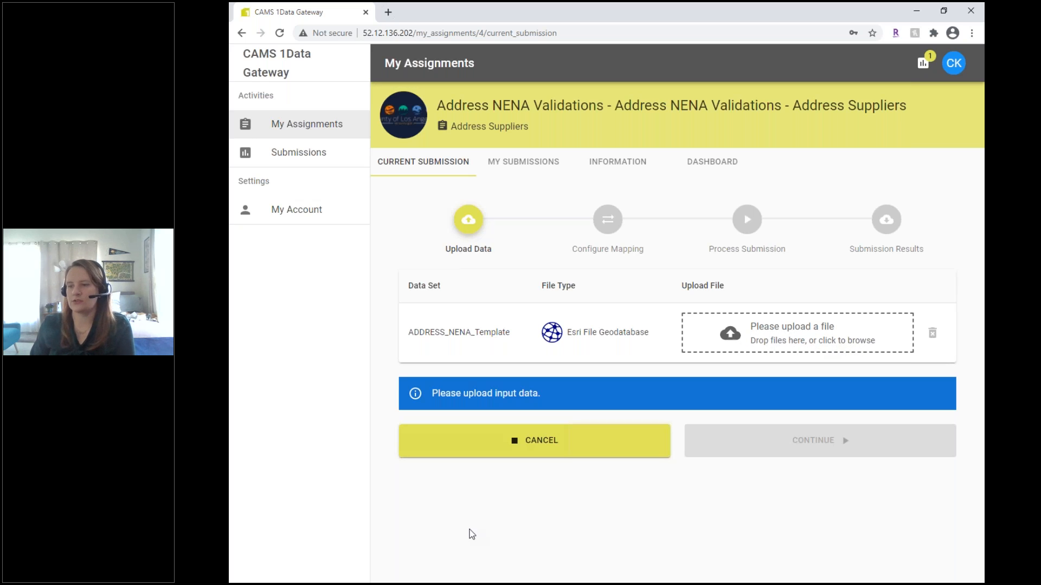
- Upload the zipped Whittier_08_2019.gdb from the INPUT folder as the ADDRESS_NENA_Template data set, and continue to the mapping configuration
mouse_move(358, 582)
click(328, 570)
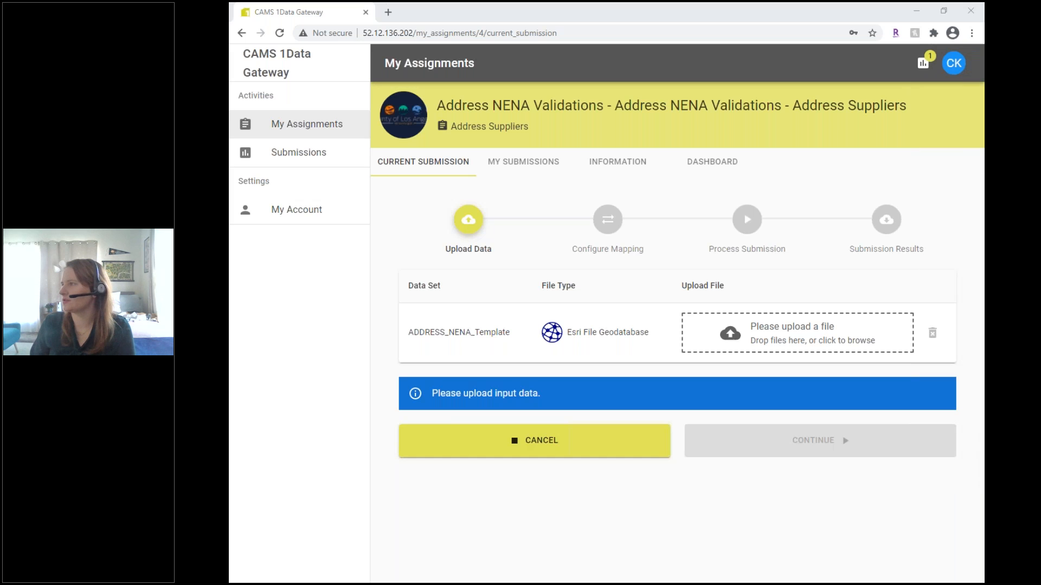
drag(1030, 70, 411, 141)
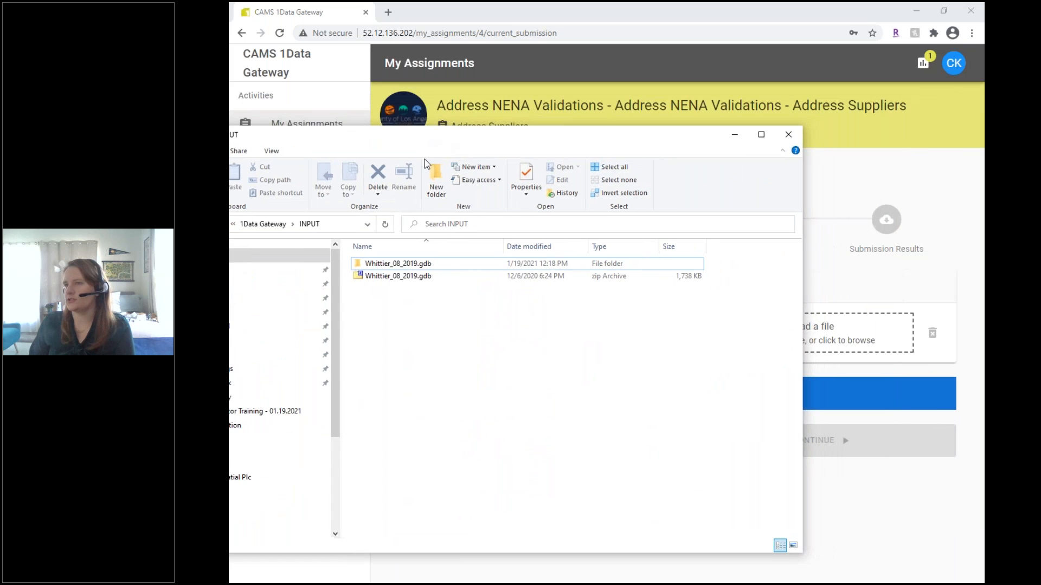
click(379, 264)
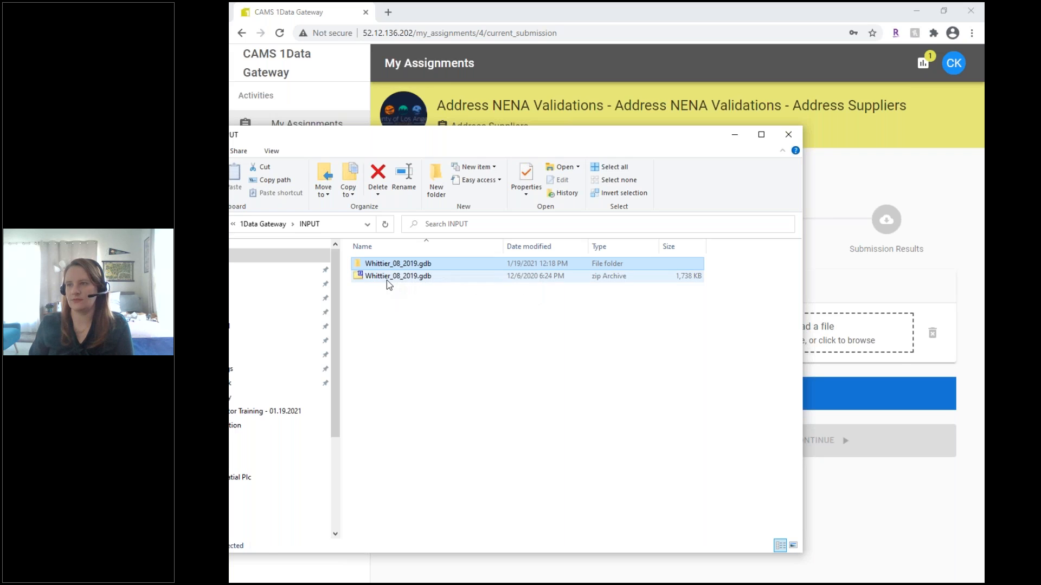
click(388, 278)
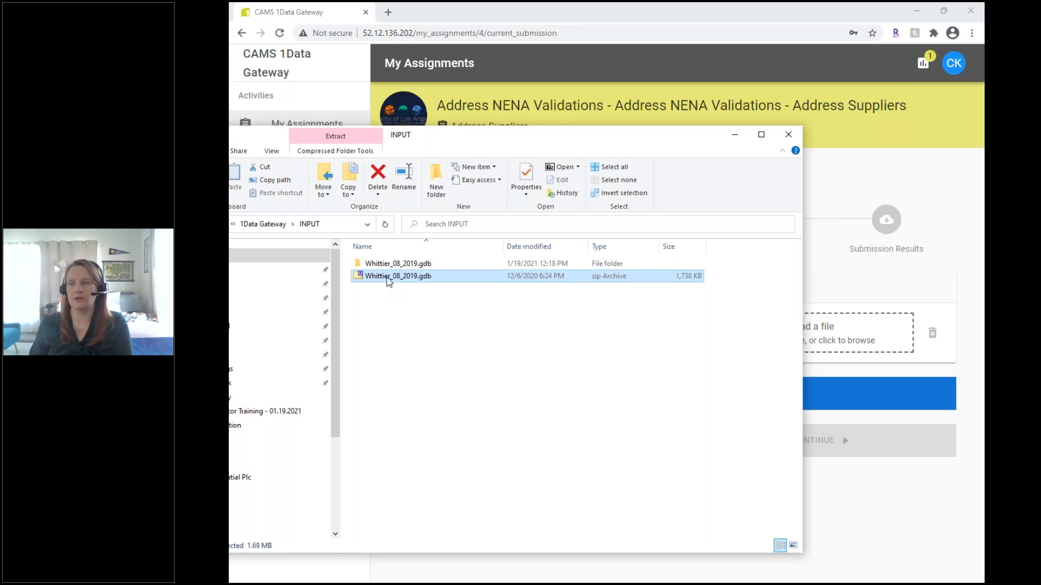
drag(393, 277, 876, 342)
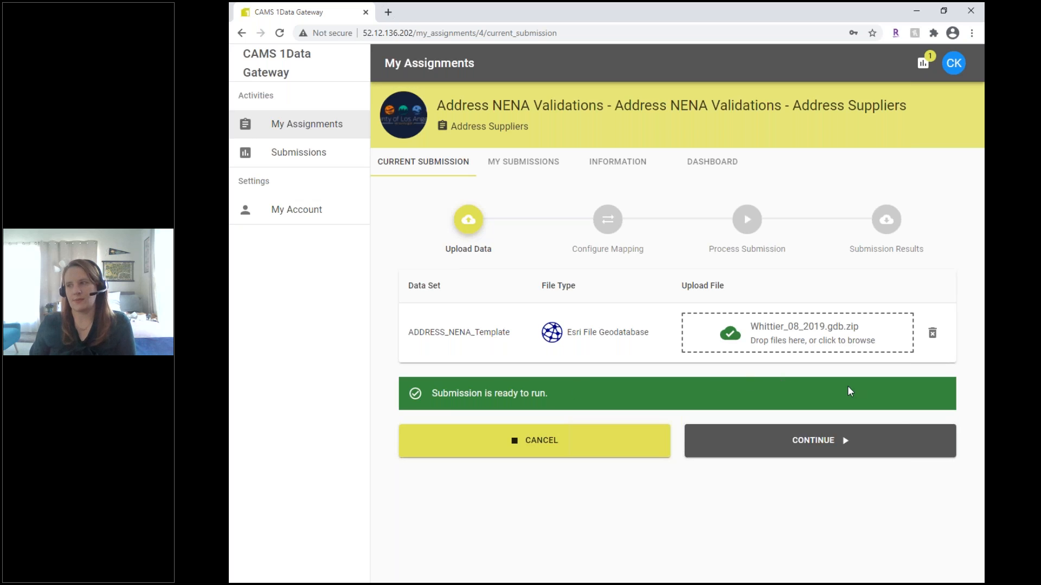
click(819, 452)
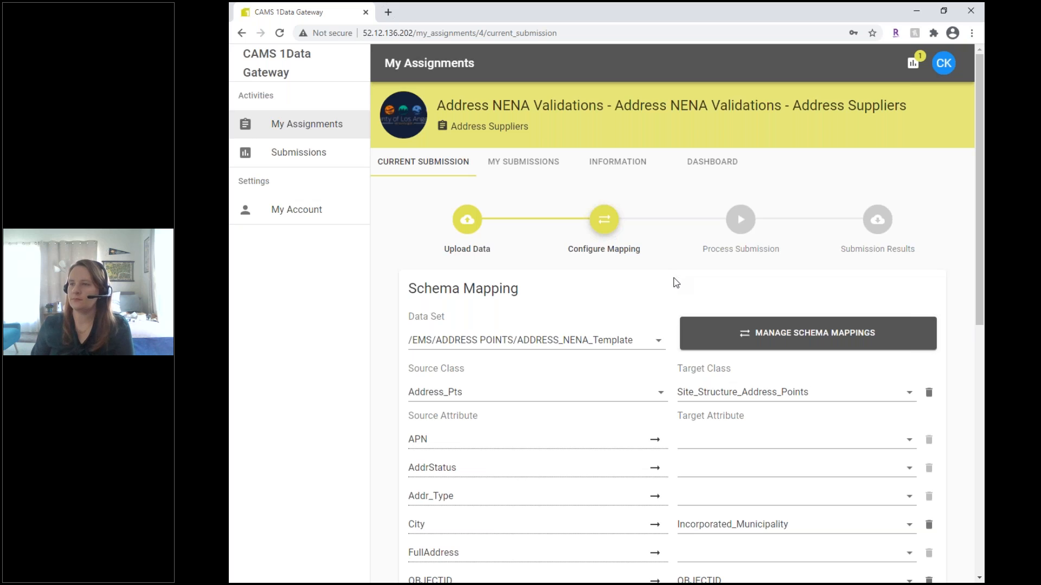
- Look at the data sets offered for the schema mapping, keeping /EMS/ADDRESS POINTS/ADDRESS_NENA_Template selected
click(659, 345)
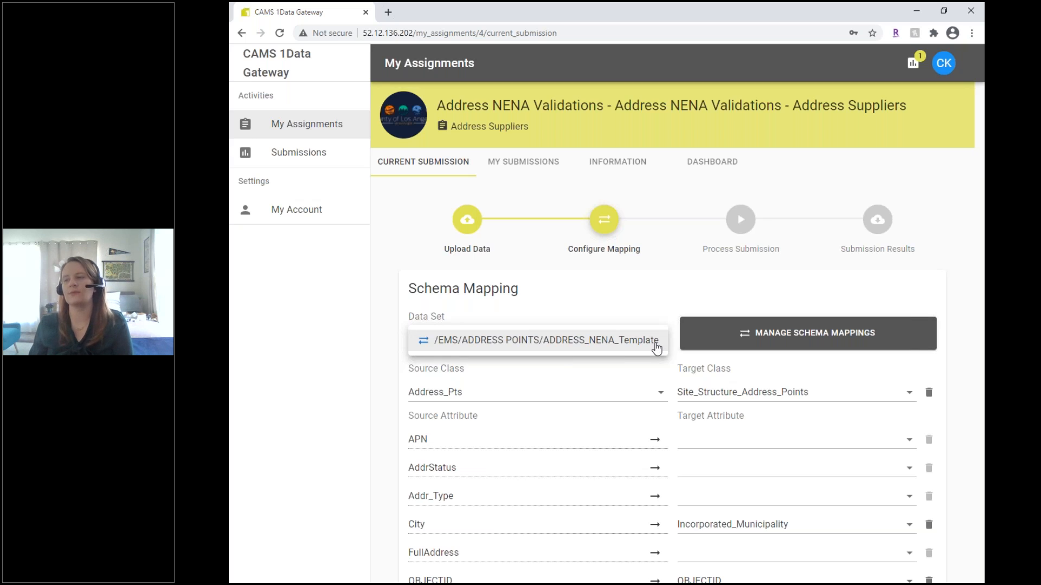
click(627, 346)
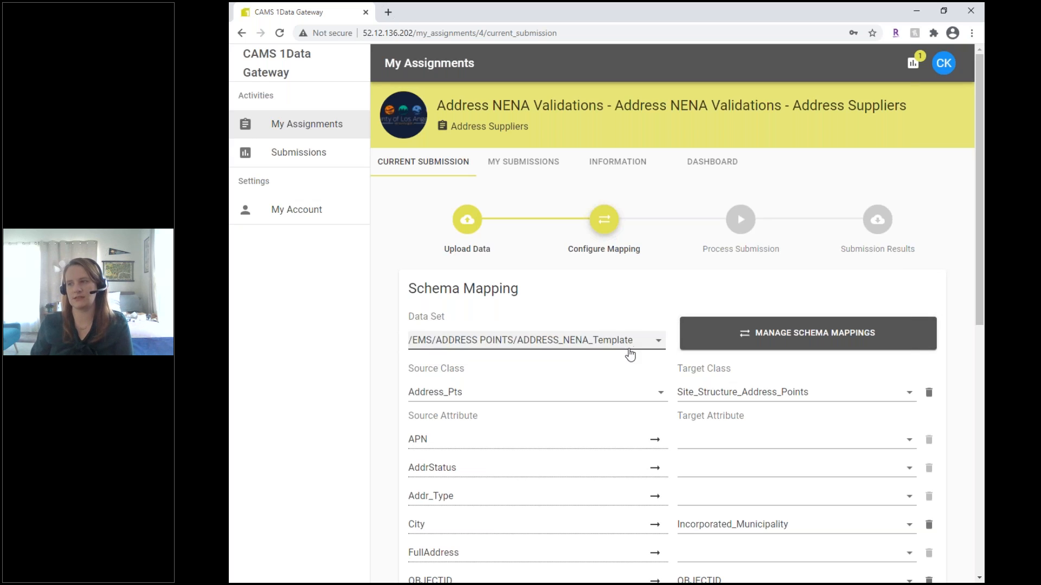
click(656, 347)
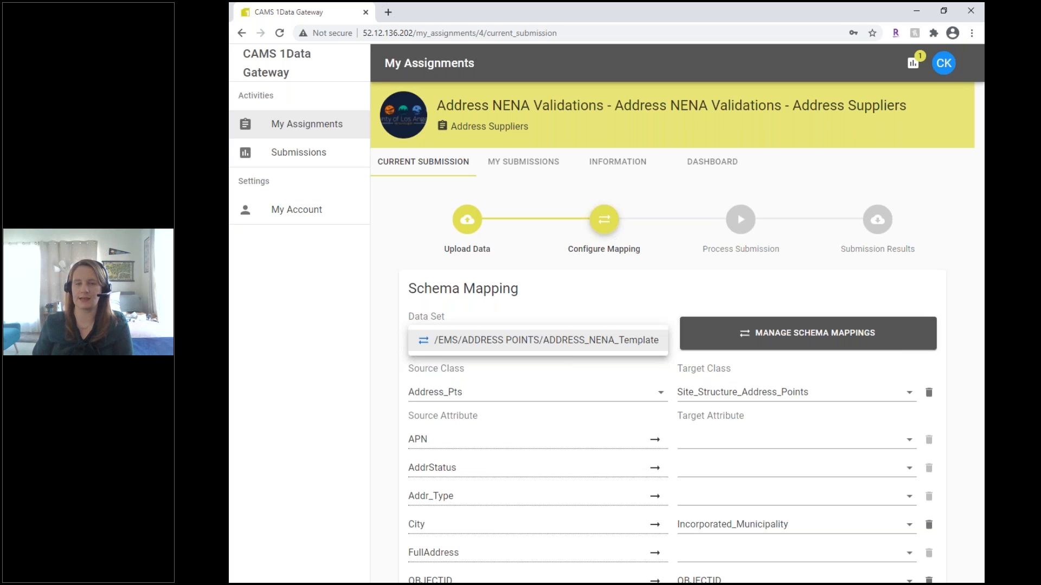
click(653, 345)
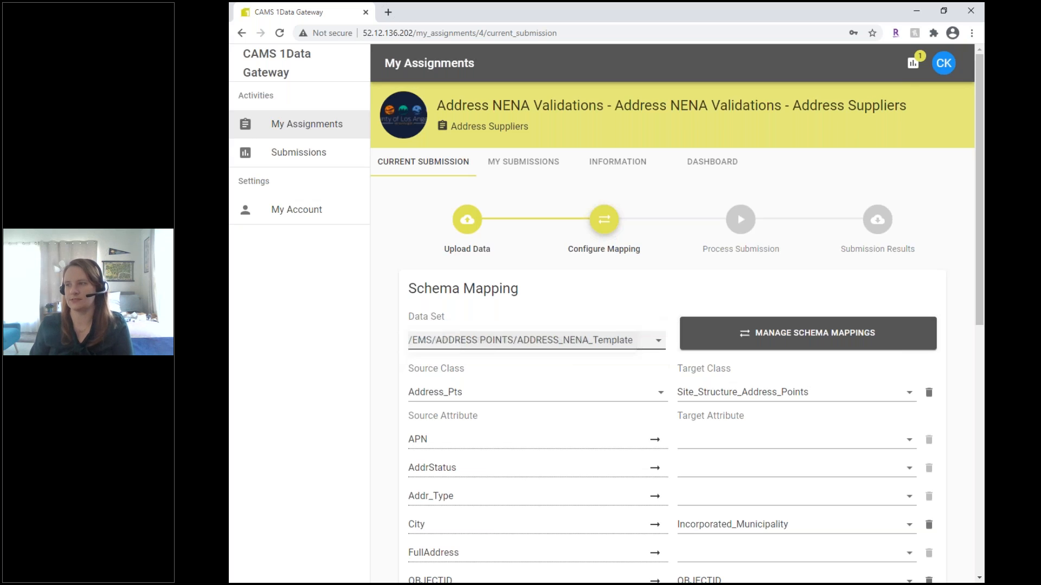
- Inspect the target classes available for the Street_Centerlines source class, and switch the source class back to Address_Pts
click(648, 387)
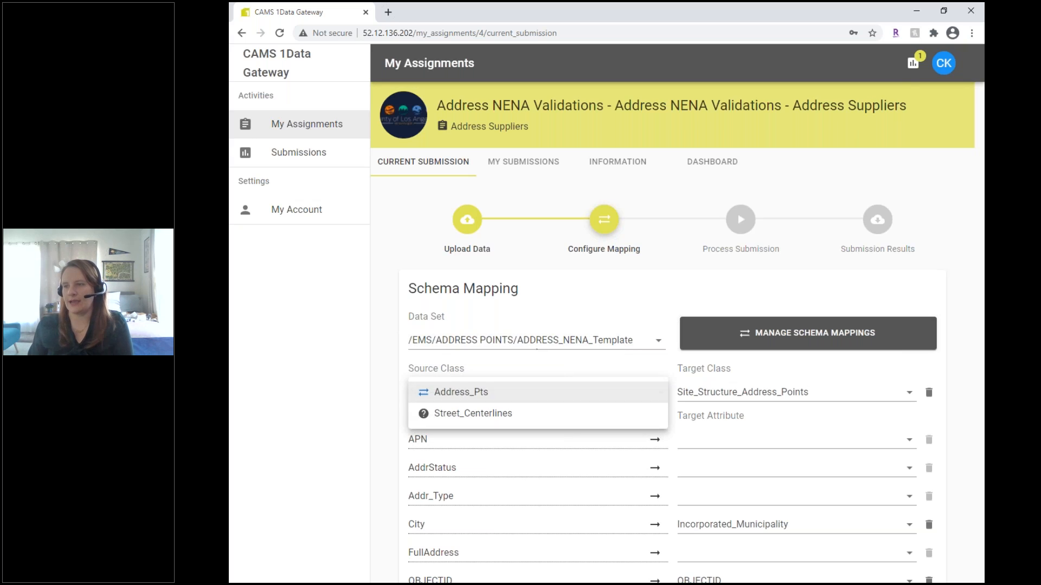
click(498, 415)
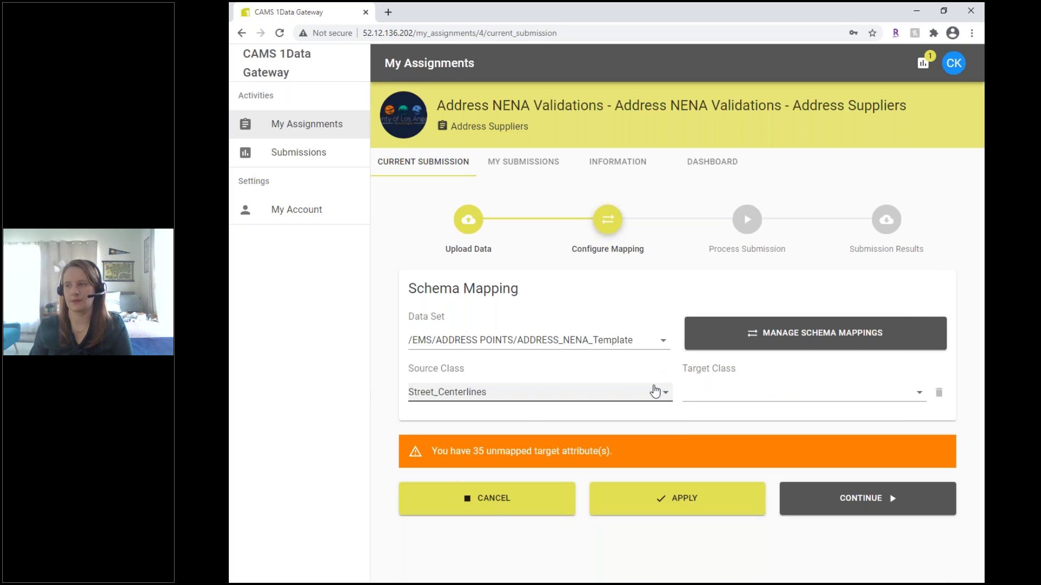
click(732, 395)
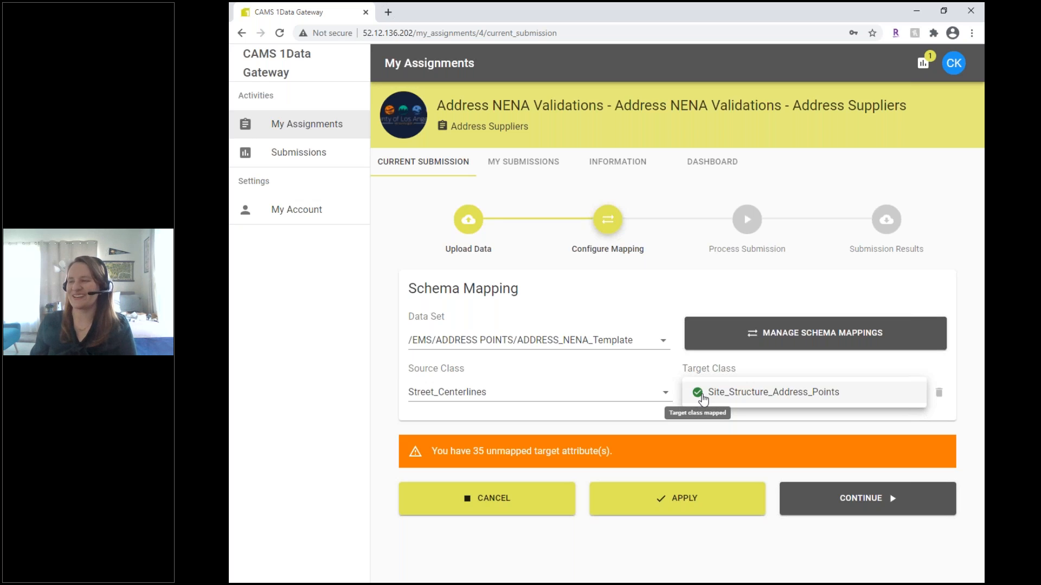
click(665, 394)
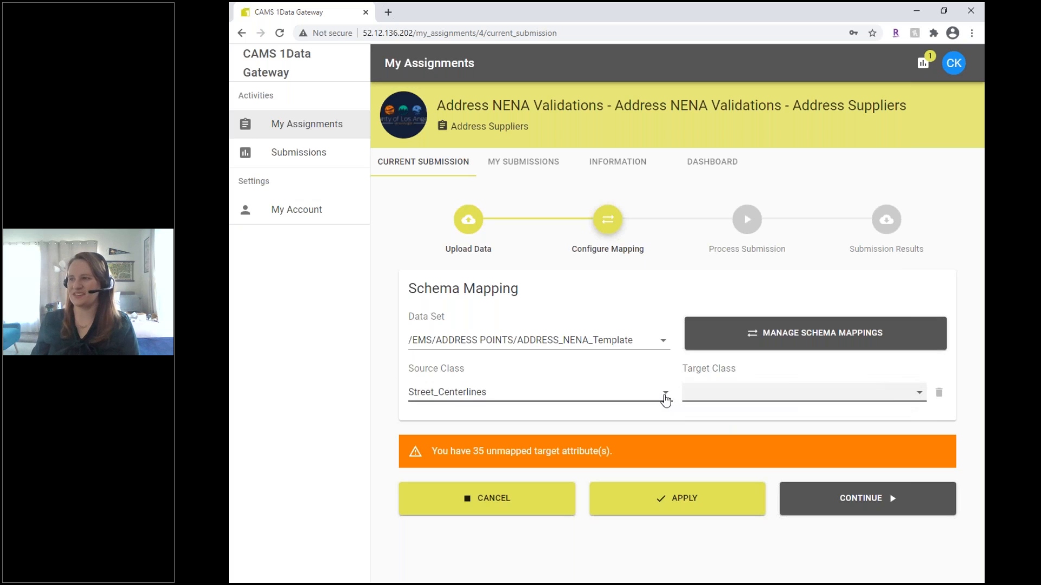
click(665, 400)
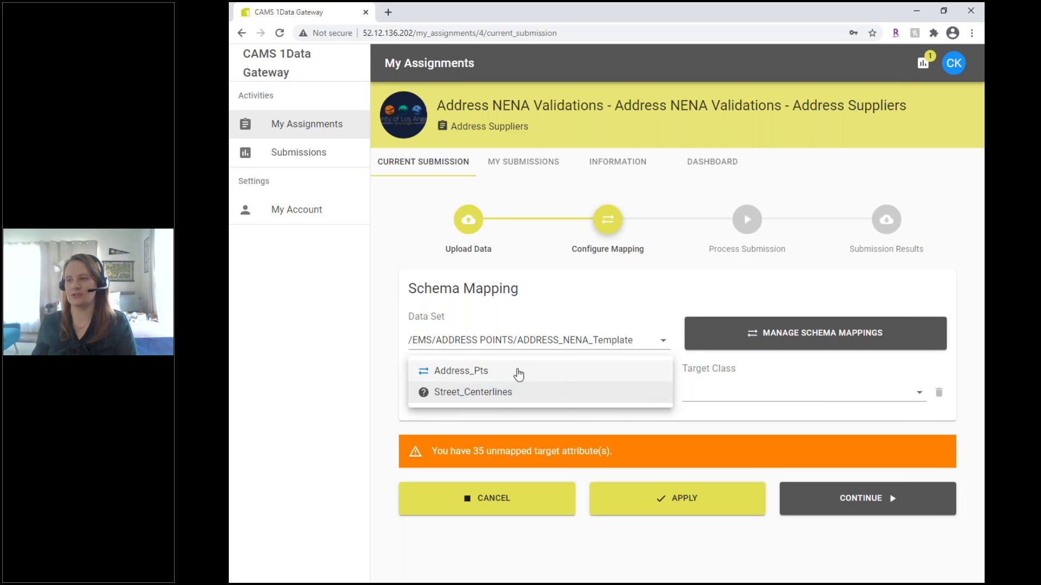
click(477, 374)
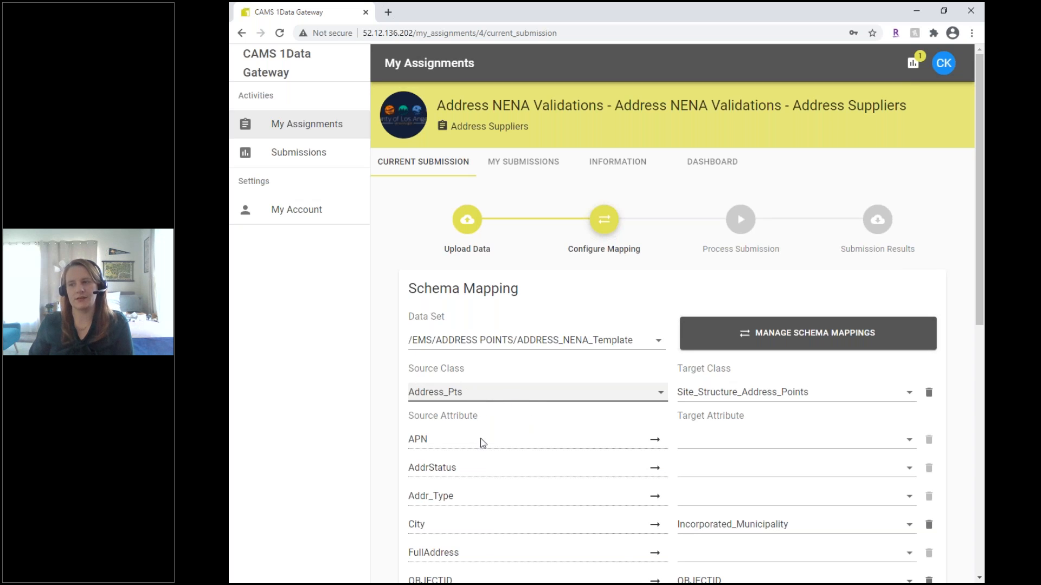
- Examine the attribute mappings of Address_Pts and the full list of target attributes offered for St_Dir, without changing the selection
scroll(471, 458, down, 3)
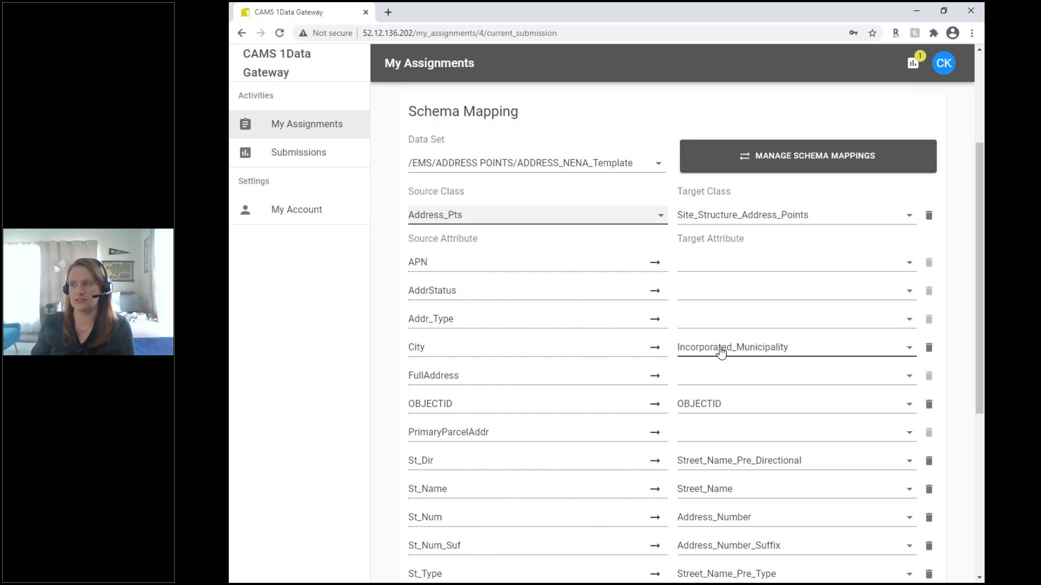
scroll(618, 428, down, 1)
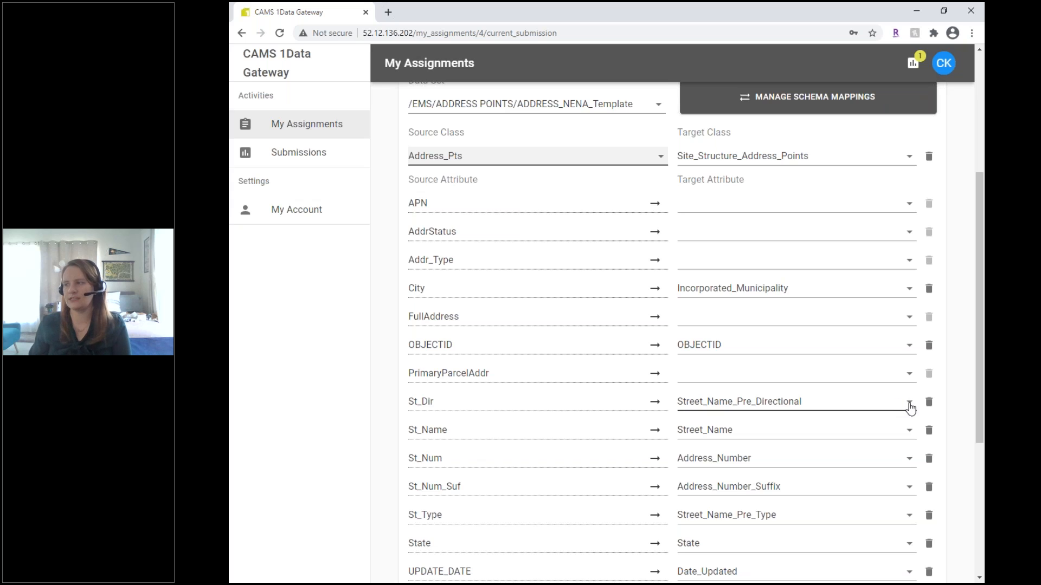
click(910, 404)
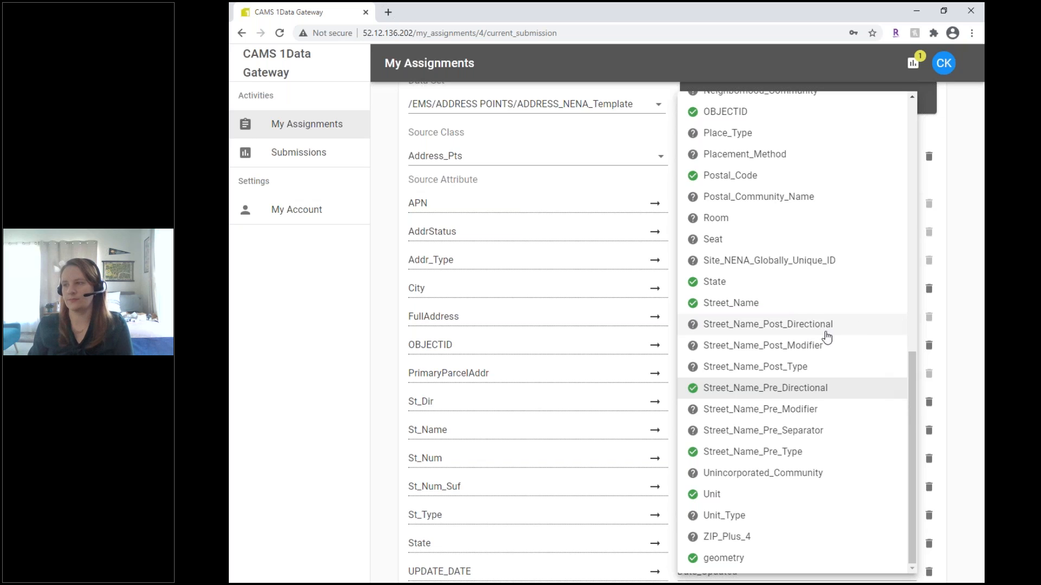
click(961, 353)
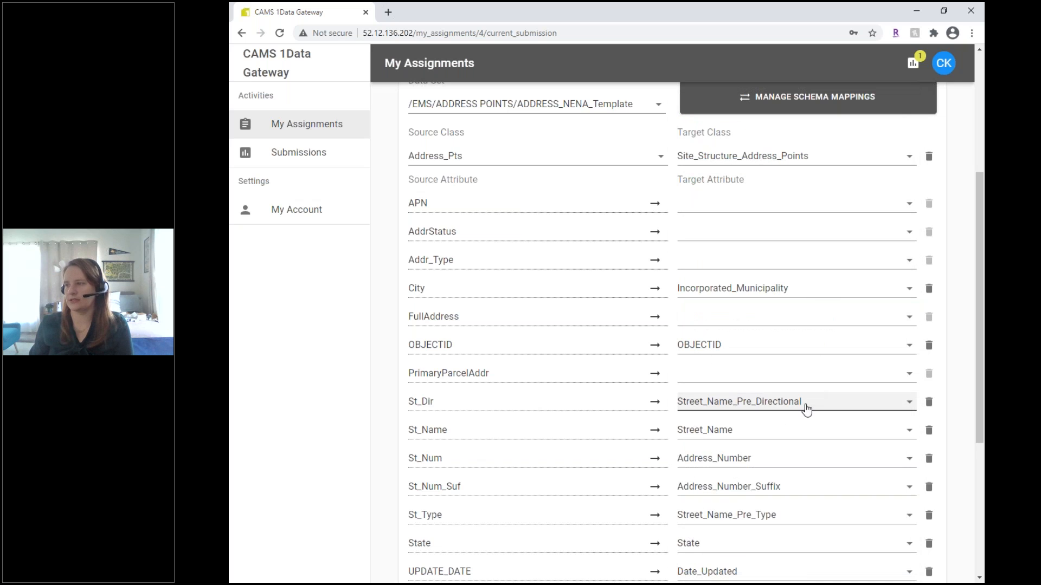
click(807, 409)
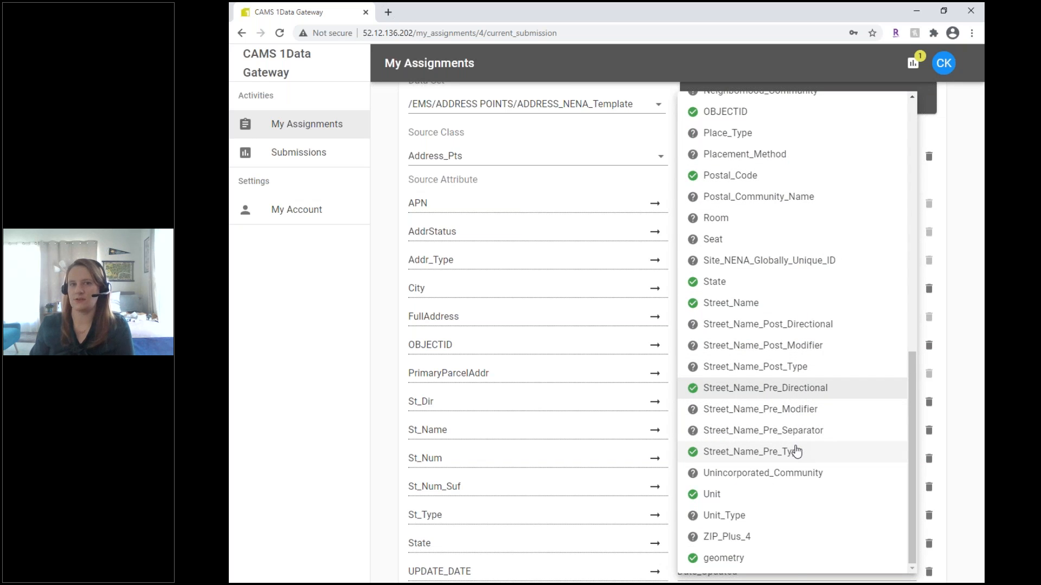
scroll(796, 451, up, 10)
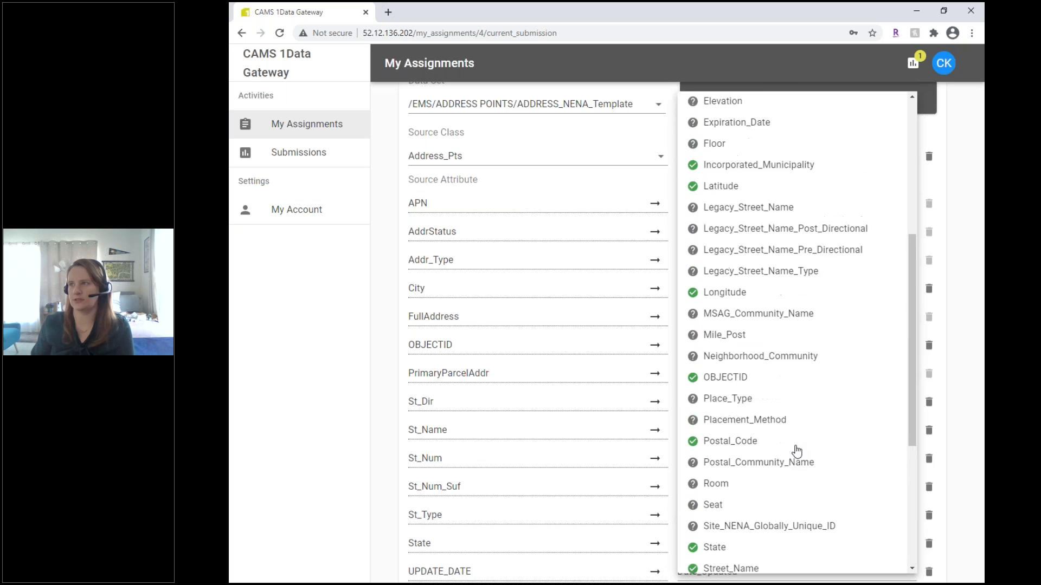
scroll(796, 451, up, 2)
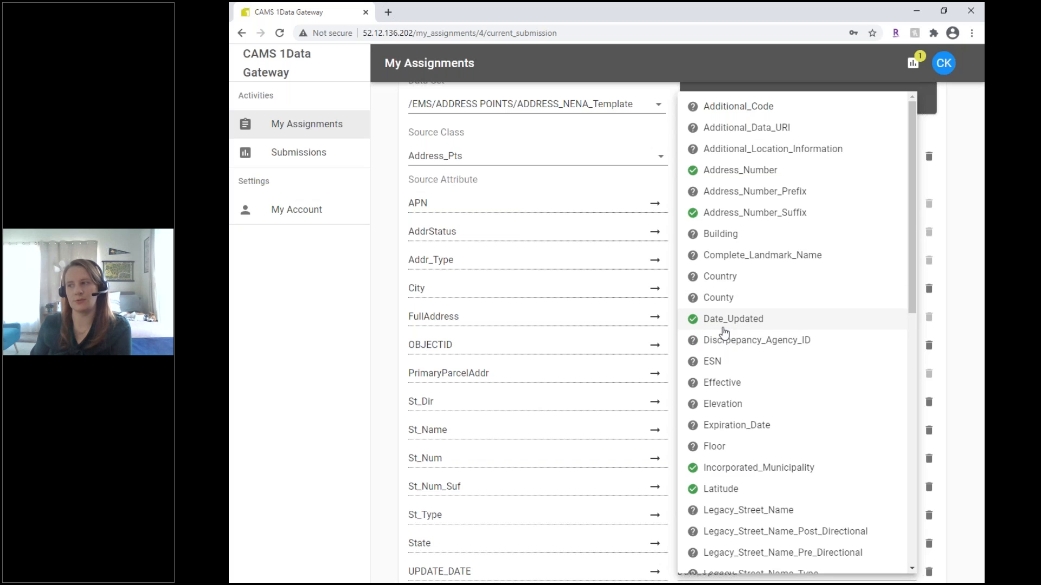
click(971, 424)
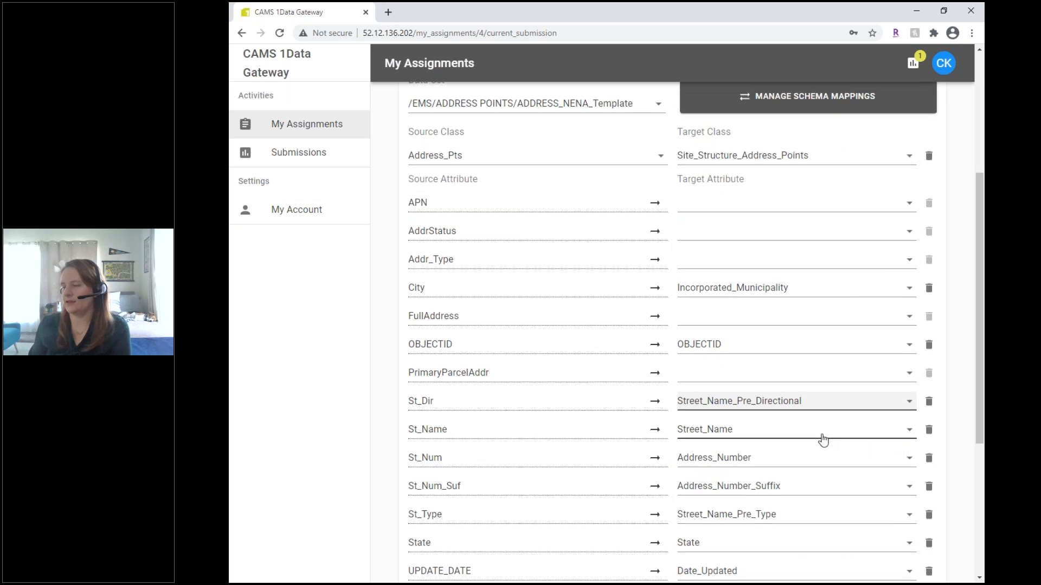
- Clear the target attribute mapped to Unit_Name, and map Unit_Name to Unit_Type
scroll(823, 440, down, 5)
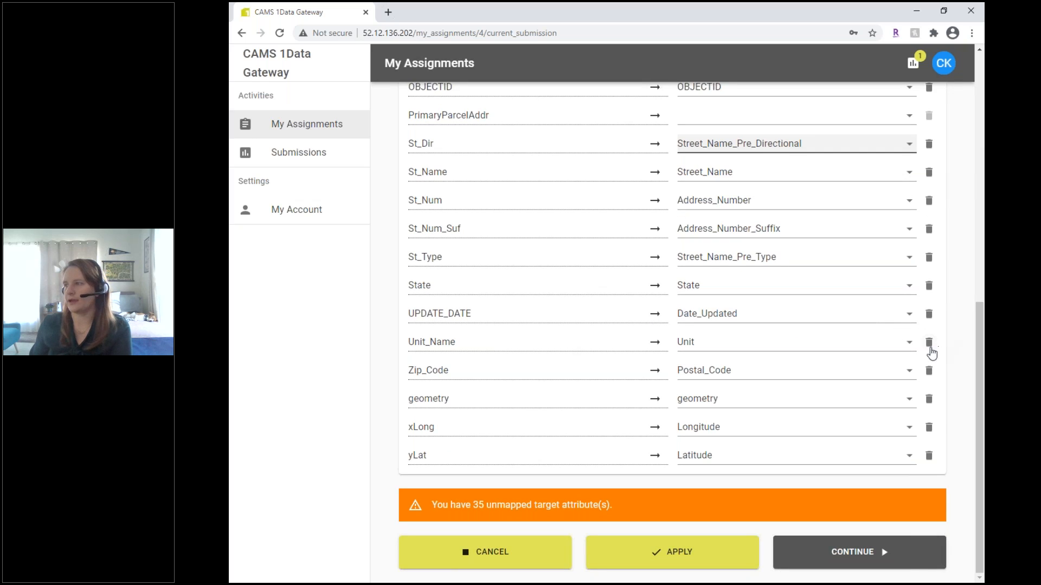
click(929, 343)
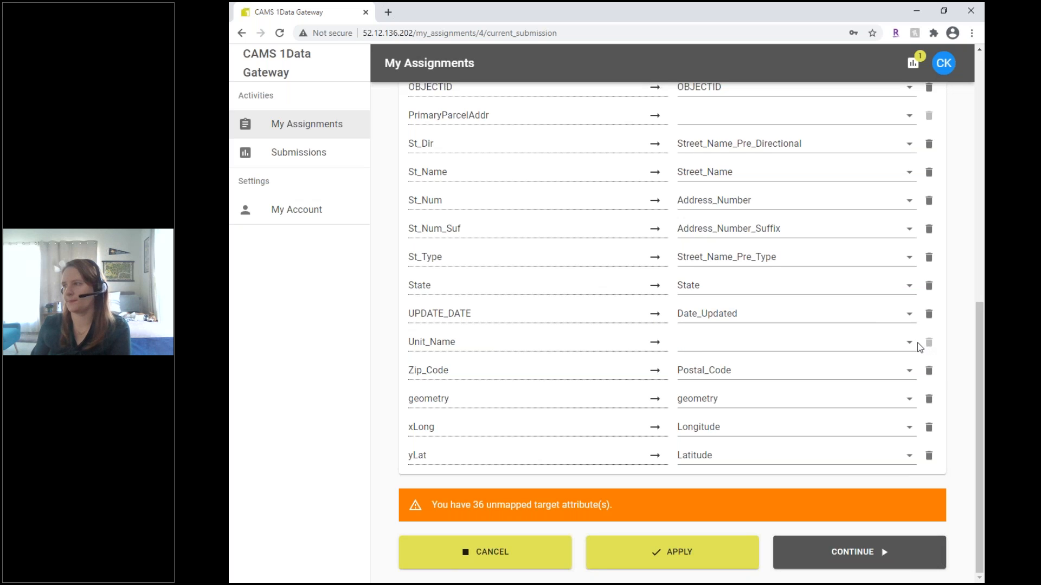
click(915, 342)
scroll(867, 376, down, 5)
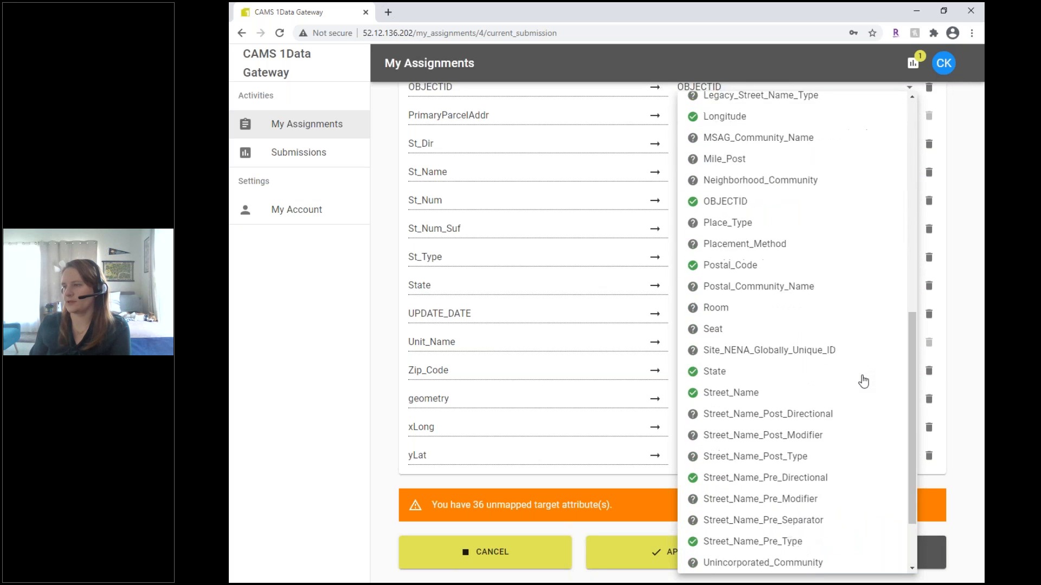
scroll(863, 382, down, 2)
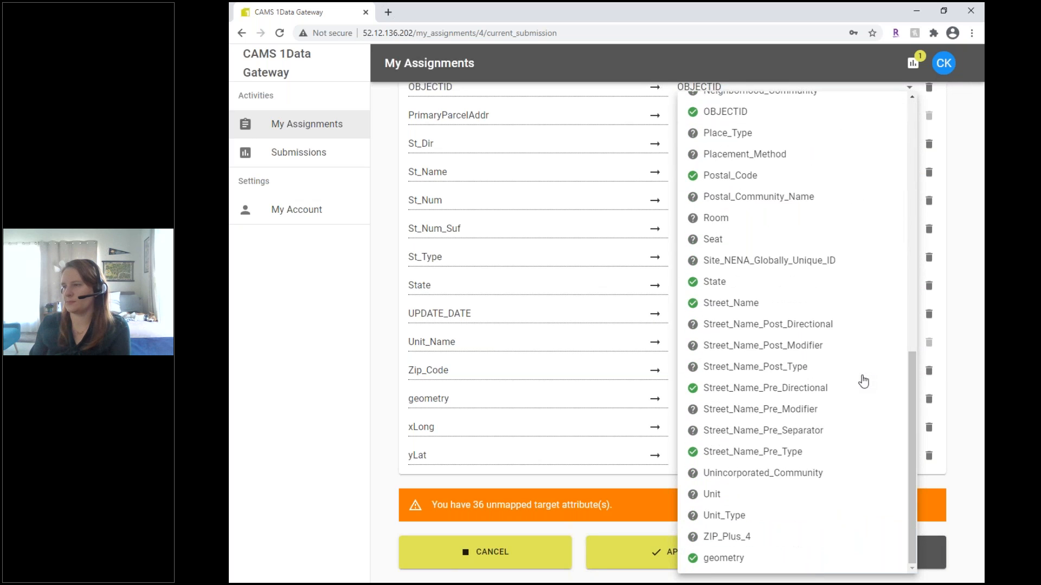
click(759, 518)
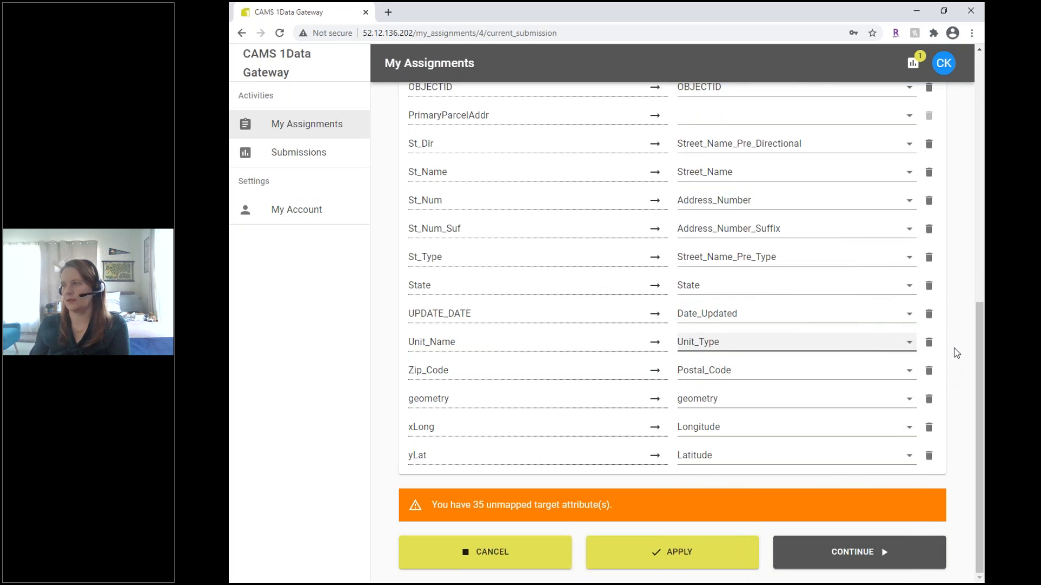
- Set the target attribute of Unit_Name back to Unit, and look over the target list again without changing it
click(909, 343)
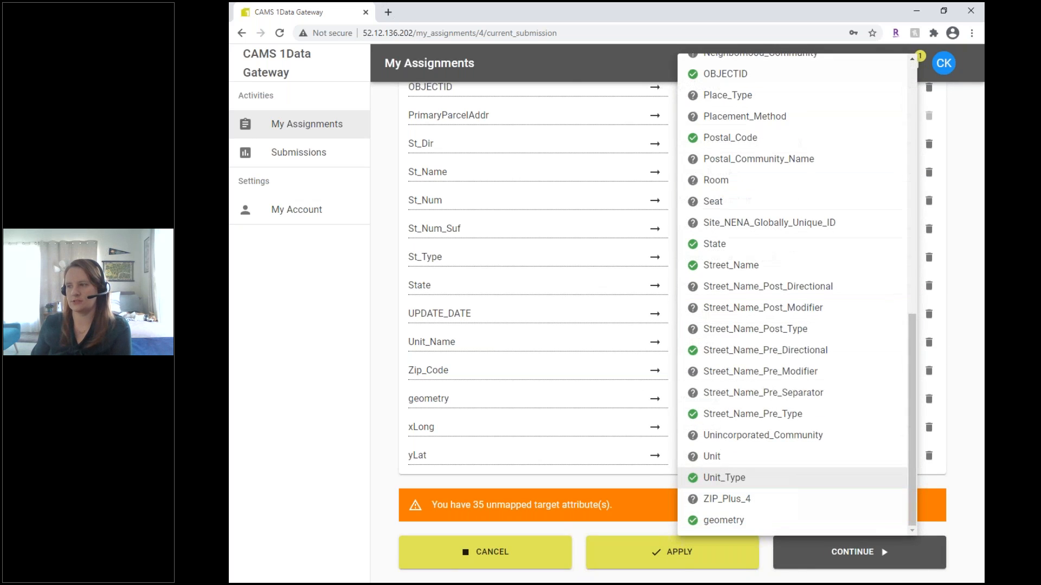
click(732, 457)
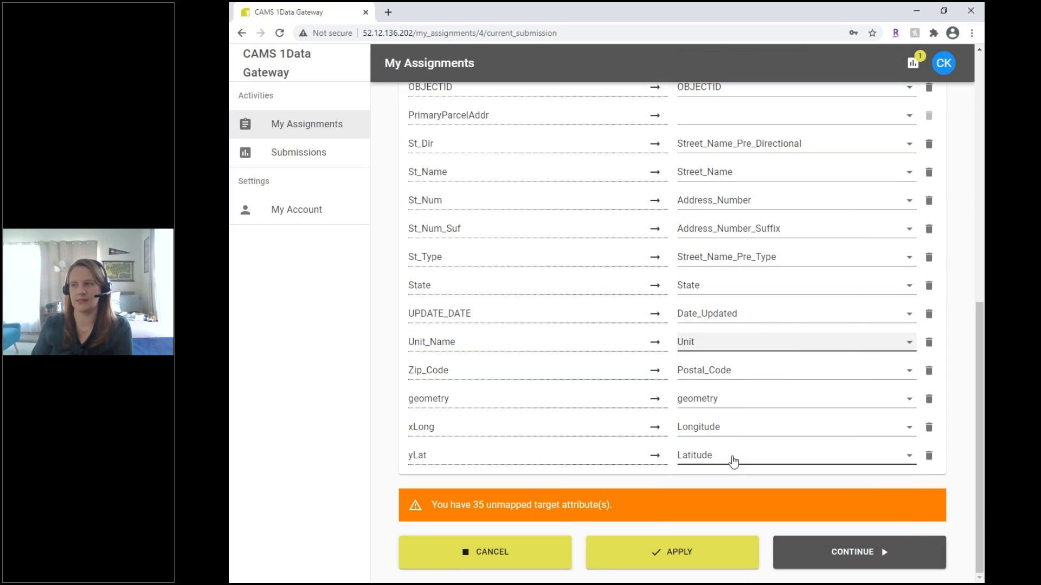
click(784, 348)
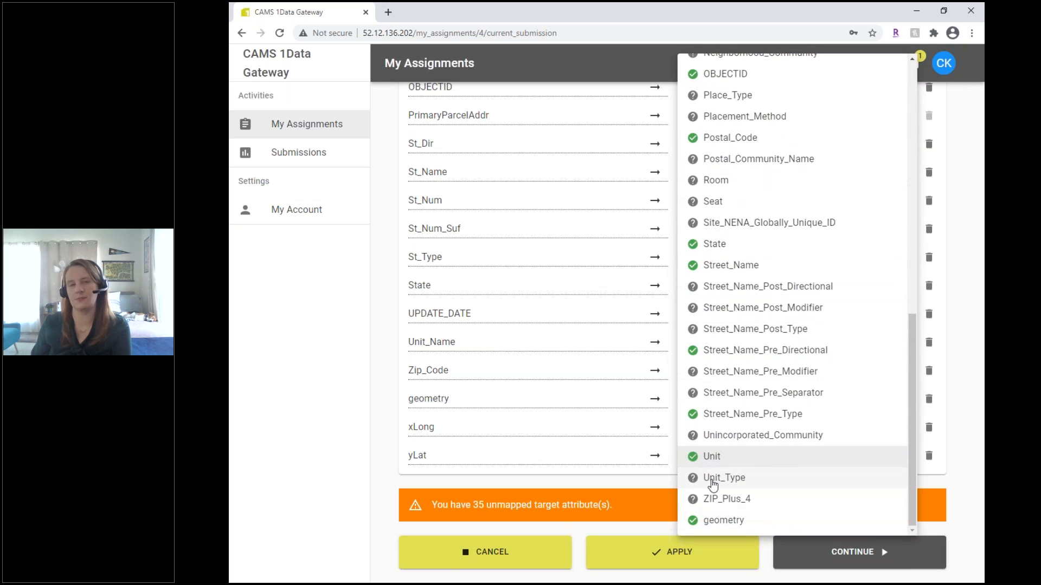
click(964, 369)
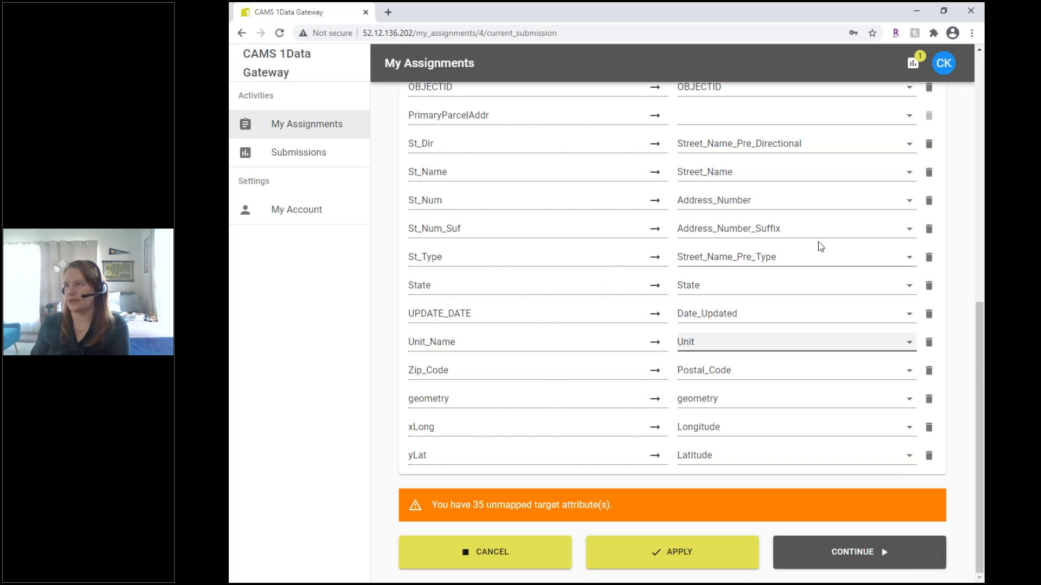
- Try mapping the State source attribute to Postal_Code, and set it back to State
click(791, 291)
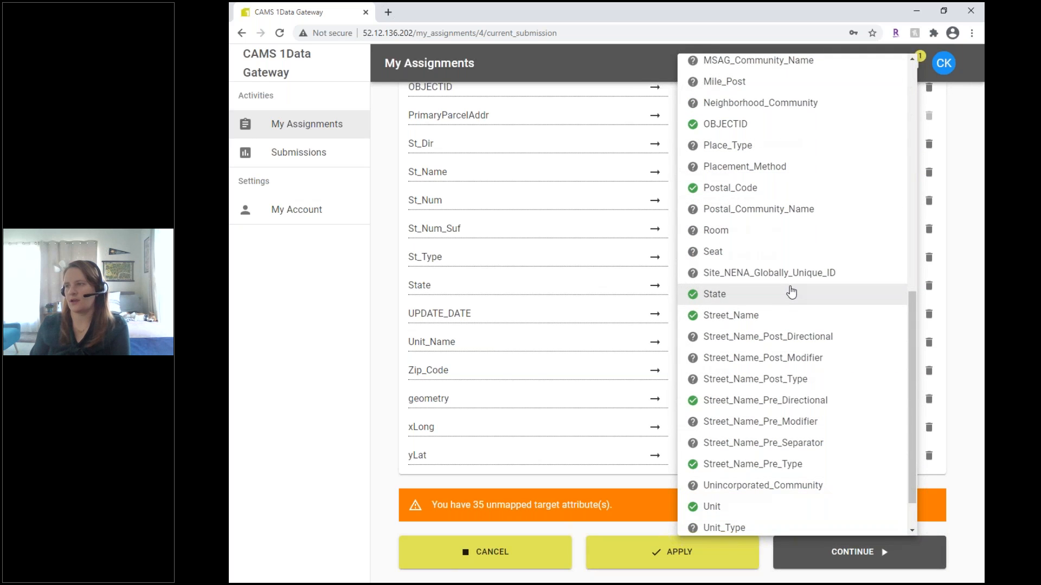
click(787, 188)
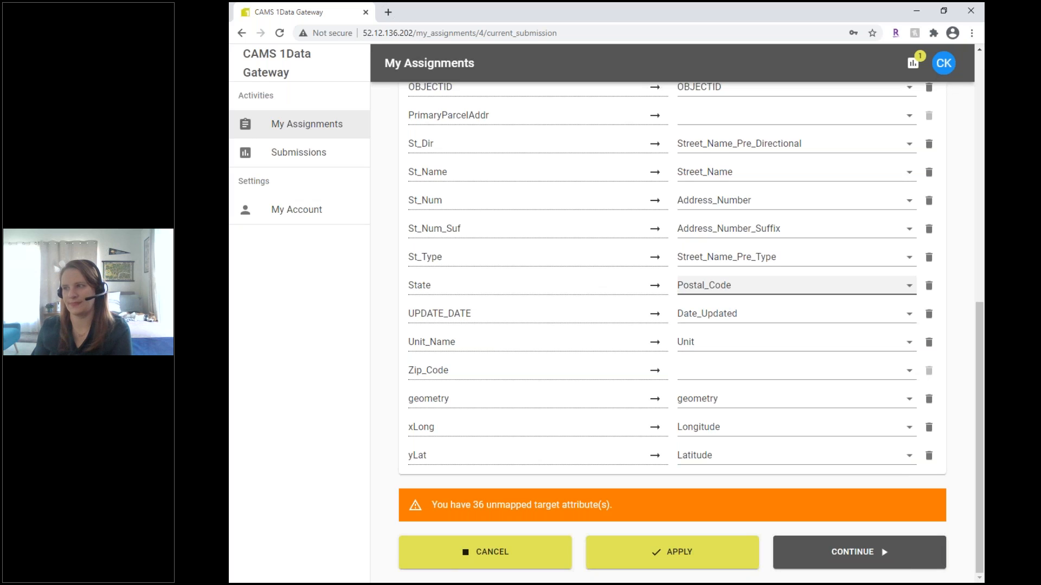
click(722, 290)
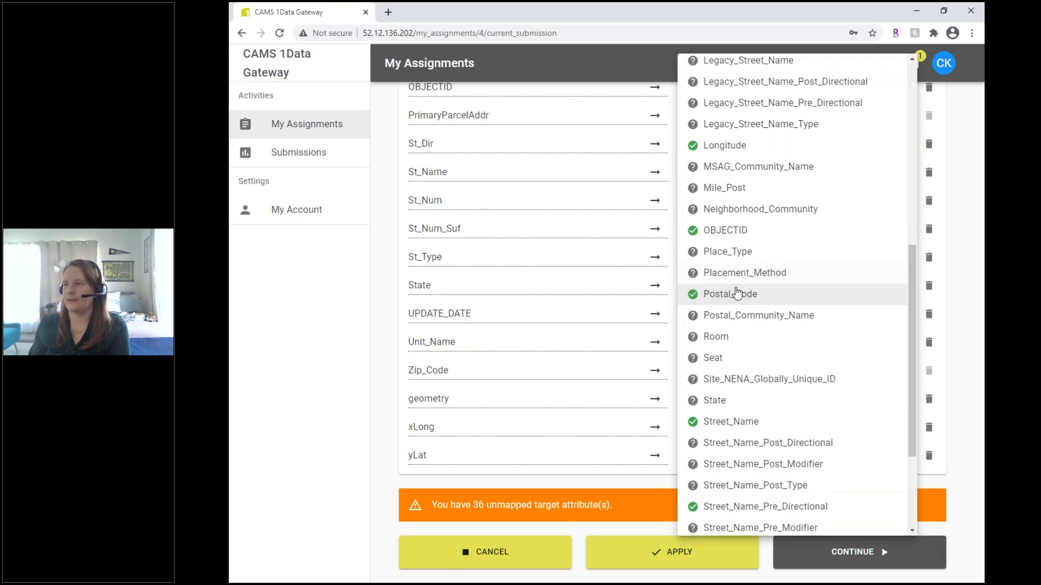
click(734, 404)
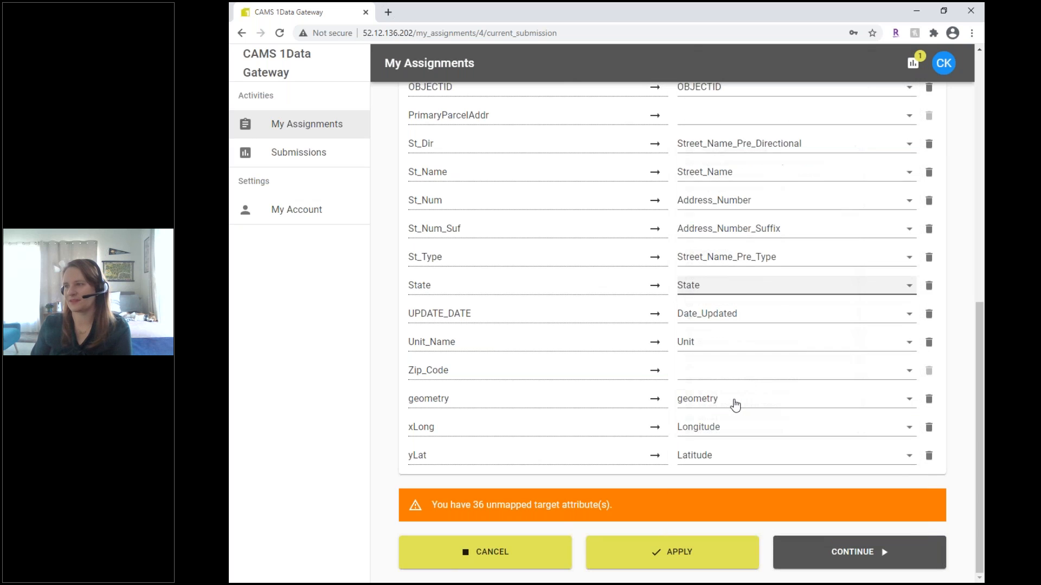
- Restore the mapping of the Zip_Code source attribute to Postal_Code
click(713, 375)
scroll(718, 361, down, 10)
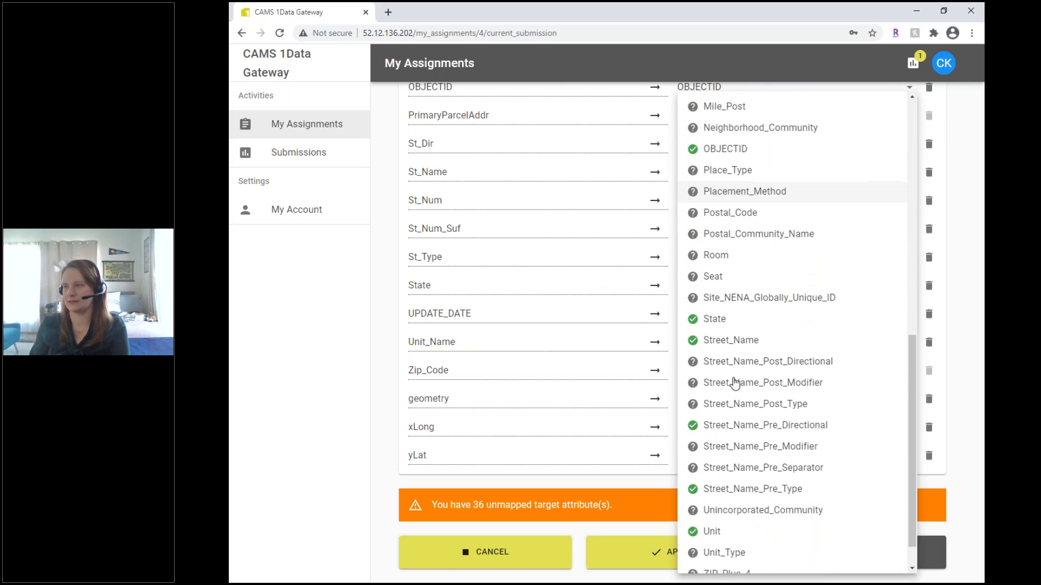
scroll(735, 382, down, 2)
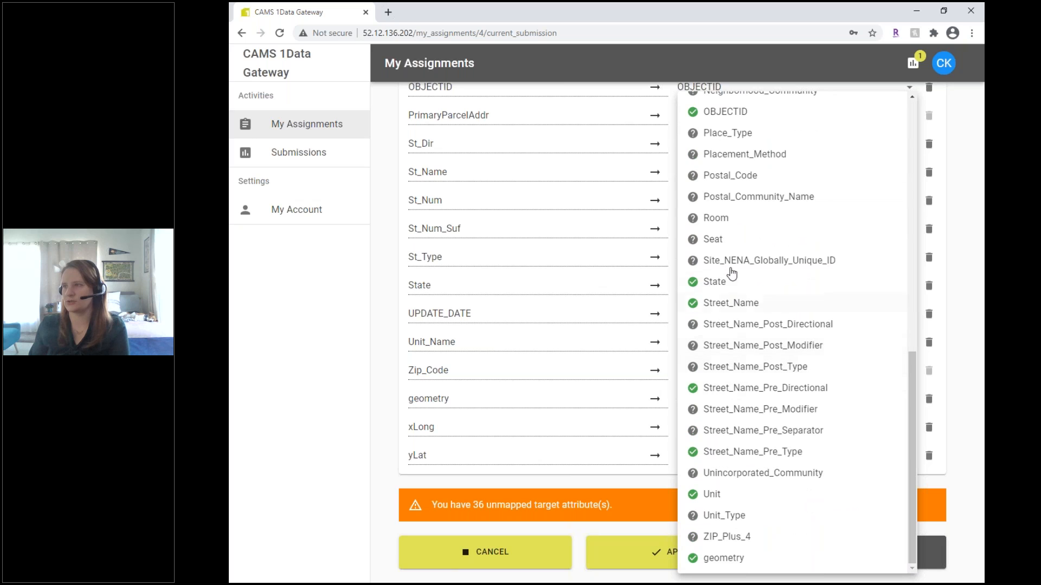
click(733, 177)
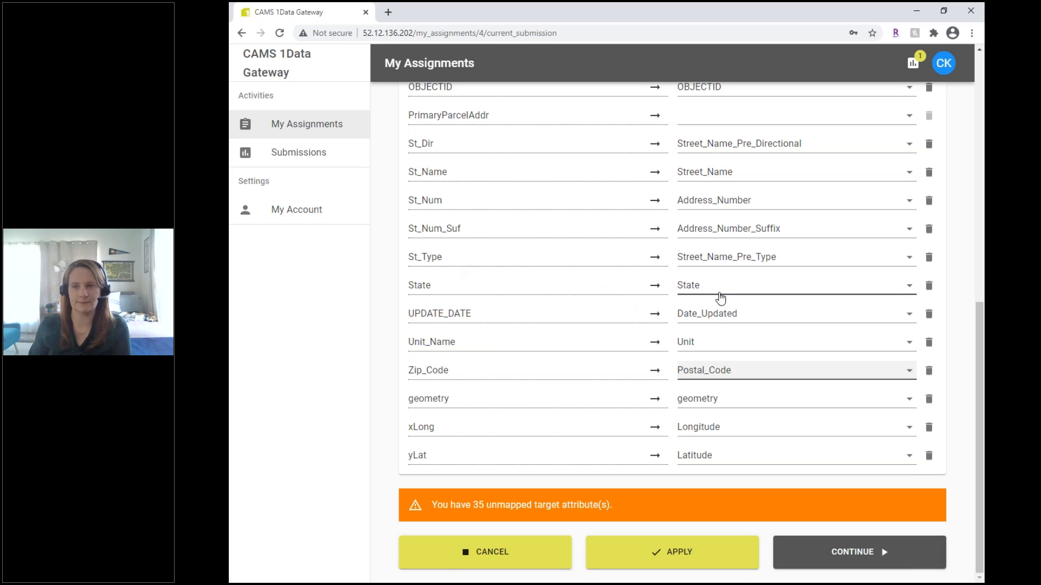
- Save the current schema mapping under the name AddressPts
scroll(710, 297, up, 5)
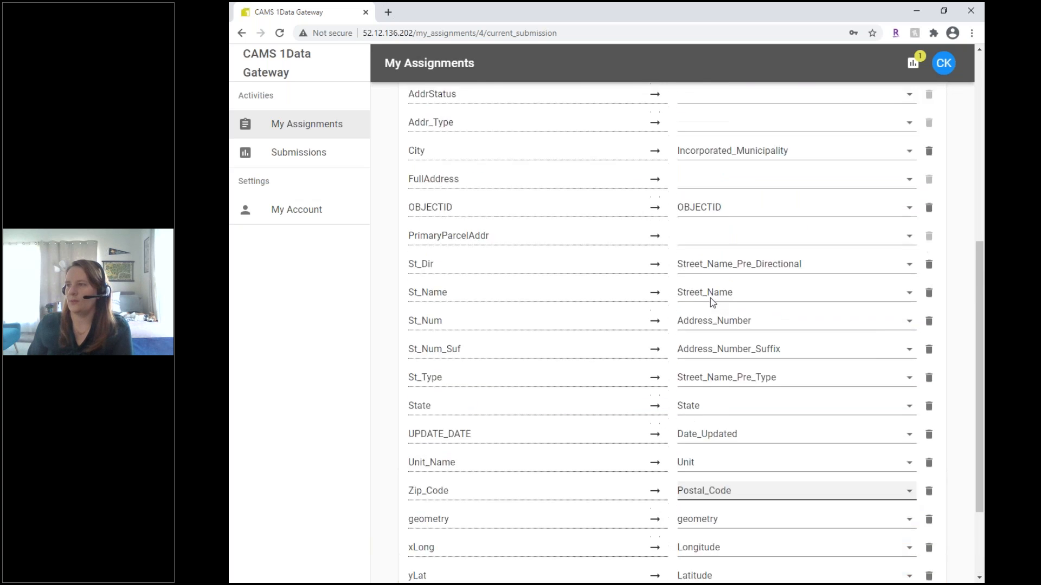
scroll(710, 298, up, 2)
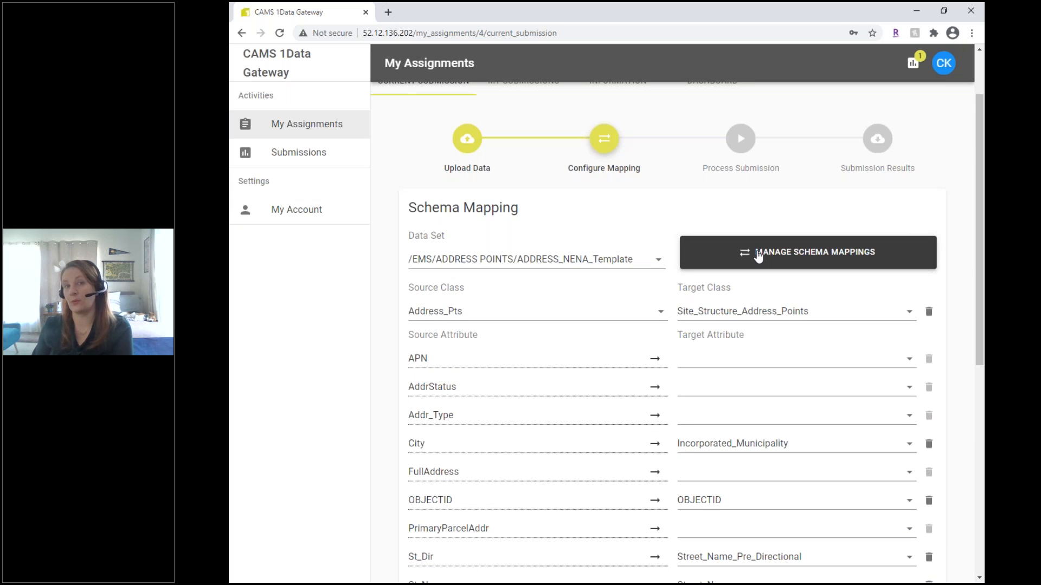
click(758, 257)
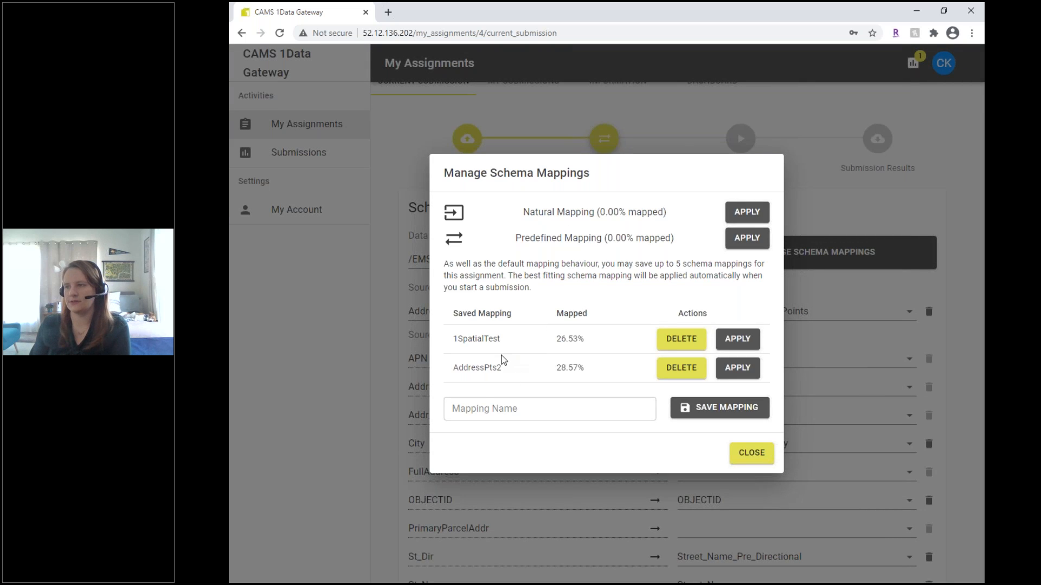
click(486, 405)
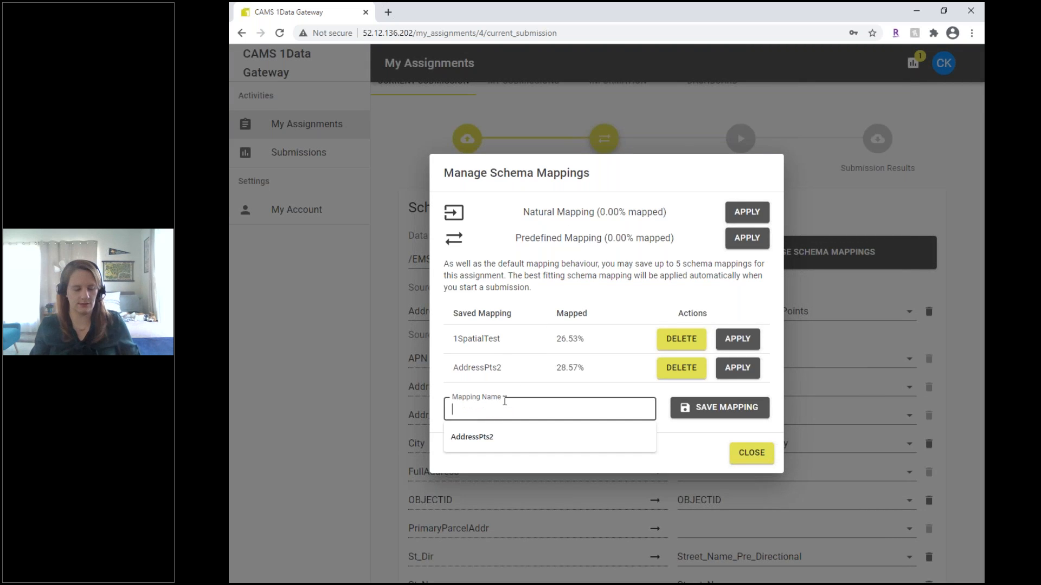
text(ADdress)
key(BackSpace)
key(BackSpace)
key(BackSpace)
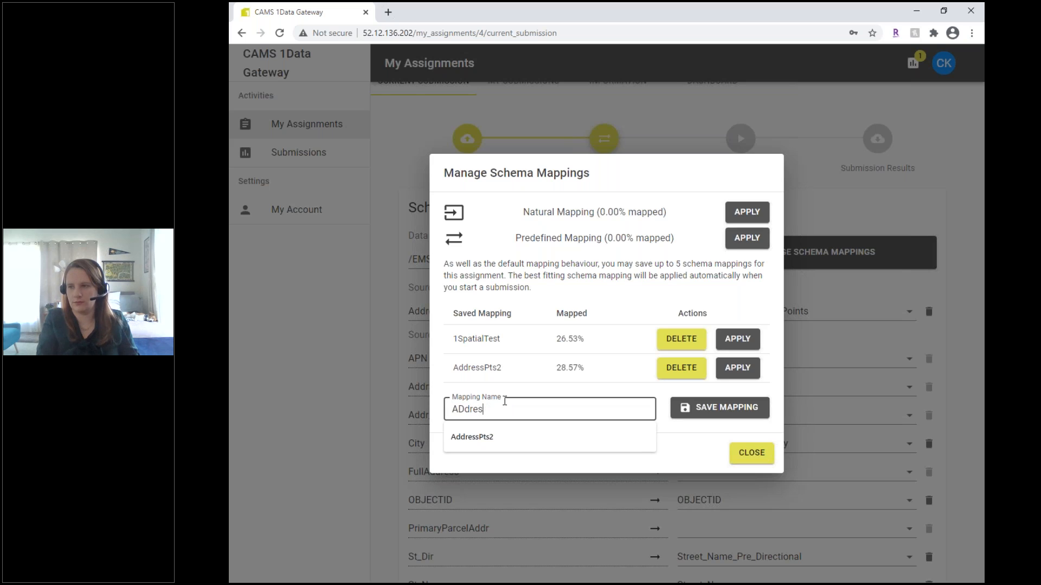
key(BackSpace)
key(BackSpace)
key(BackSpace)
text(ddressPts)
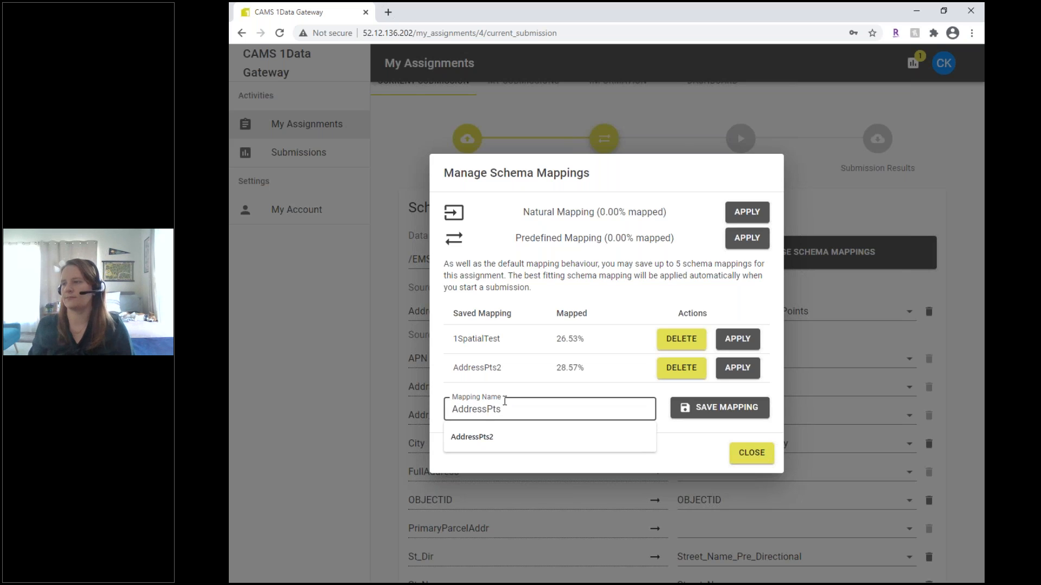
click(714, 434)
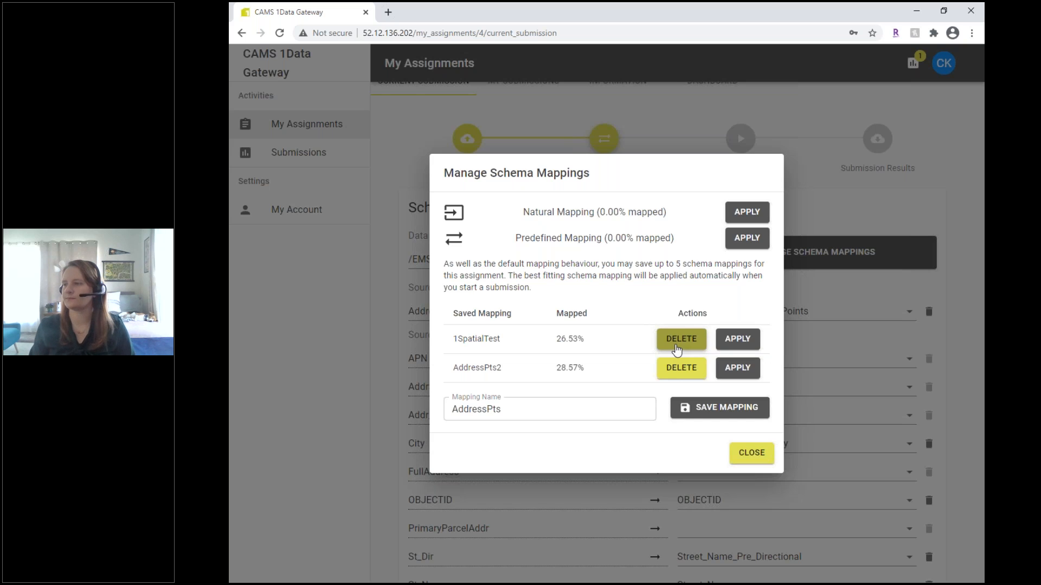
click(614, 413)
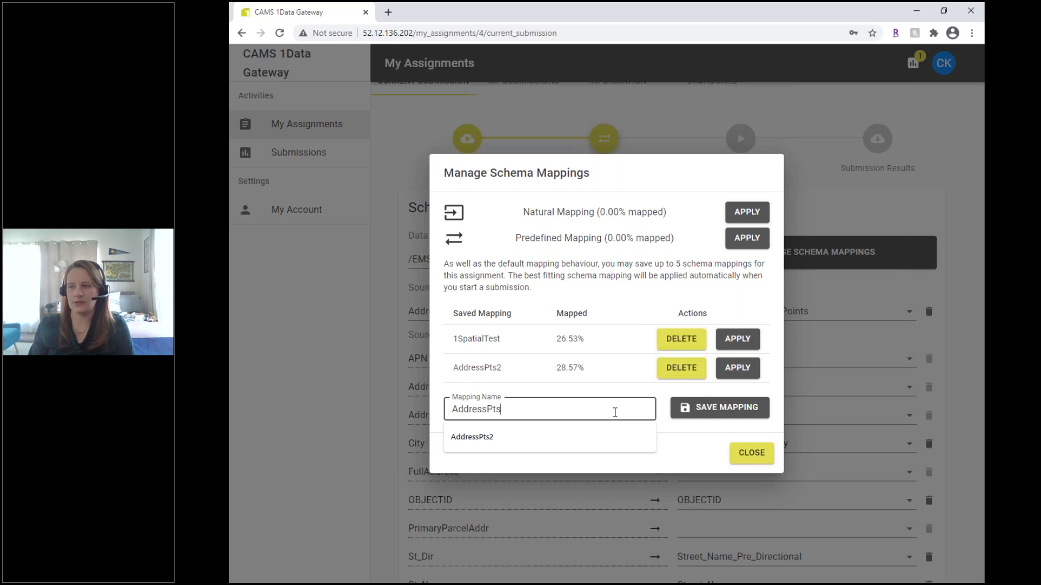
click(715, 409)
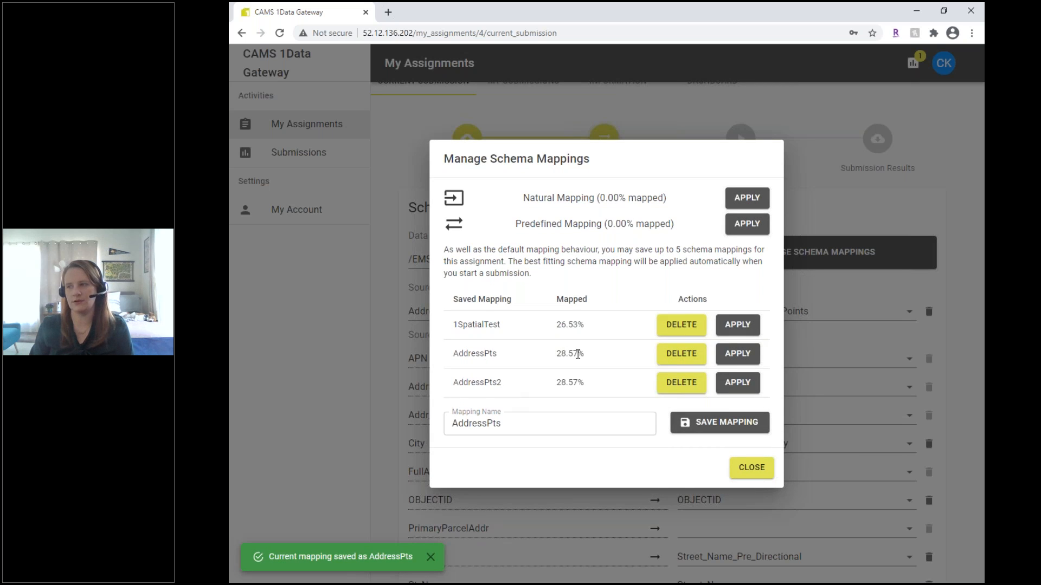
- Check the mapped percentage of the saved AddressPts mapping, and close the schema mapping manager
double_click(578, 354)
click(455, 357)
drag(454, 357, 592, 360)
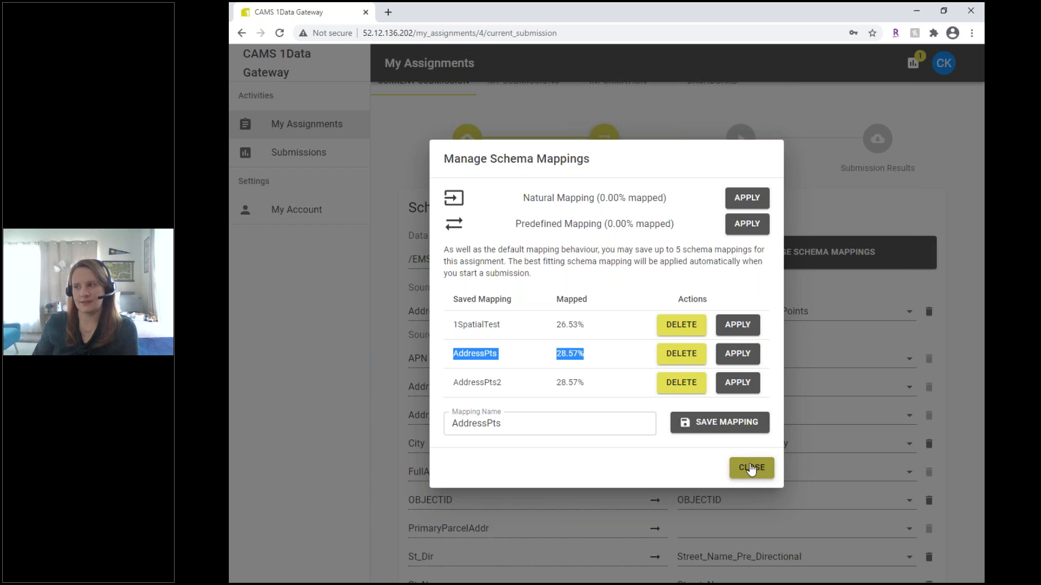
click(751, 470)
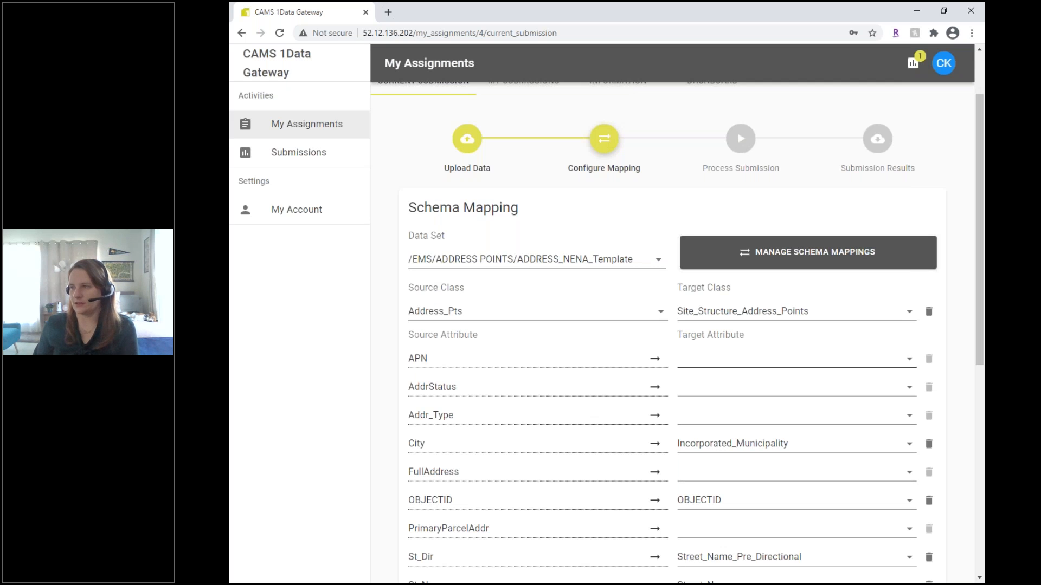
- Apply the configured Address_Pts attribute mapping to the submission
scroll(658, 327, down, 8)
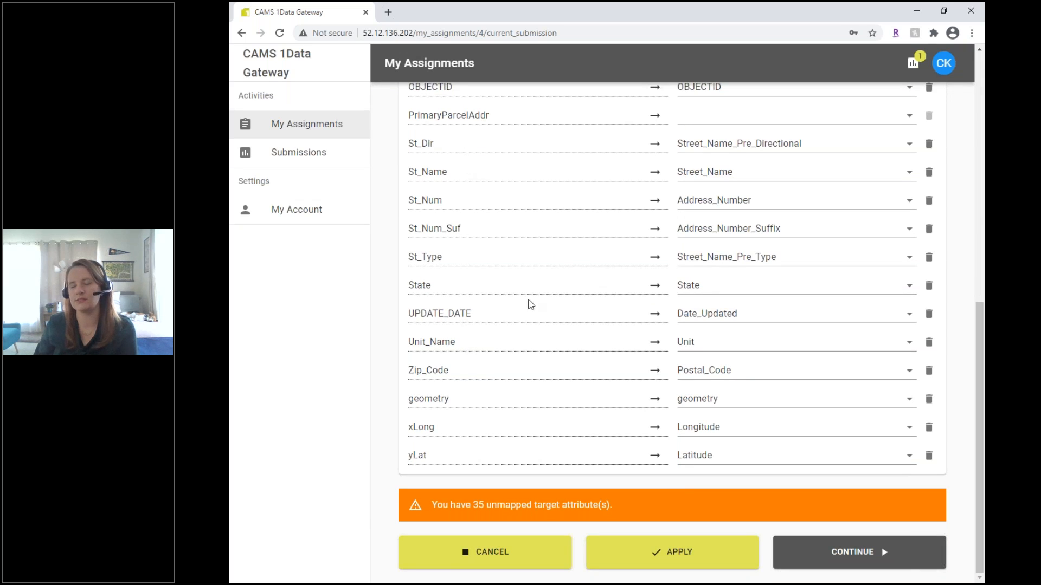
click(680, 553)
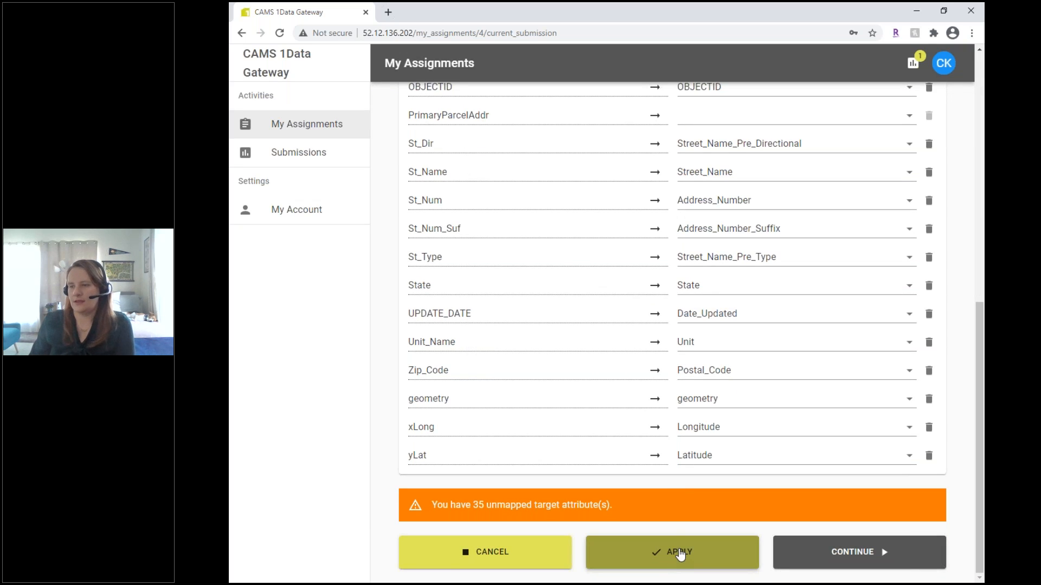
click(680, 553)
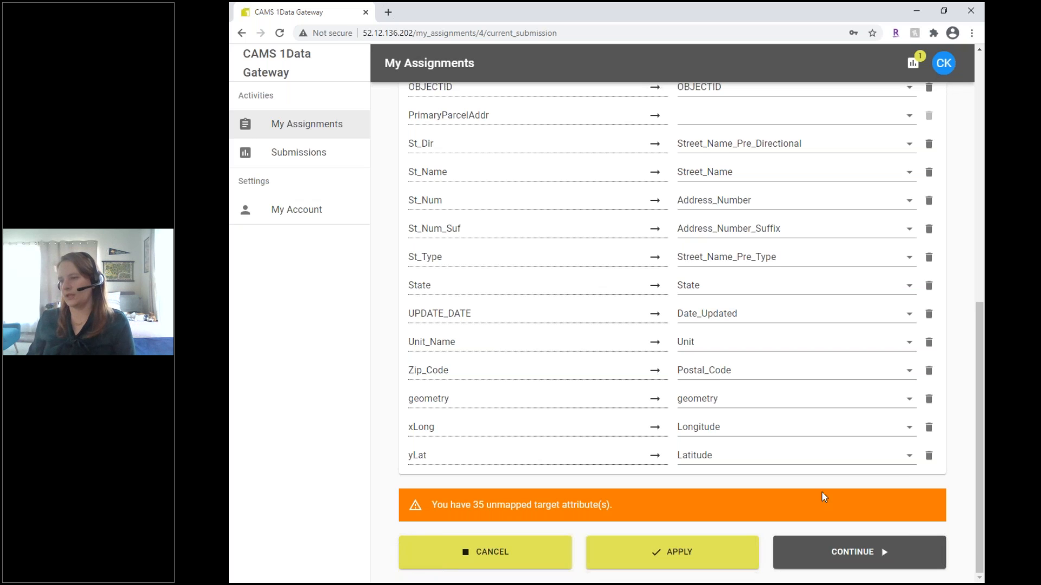
- Examine the warning about unmapped target attributes below the attribute mapping
double_click(445, 504)
triple_click(444, 503)
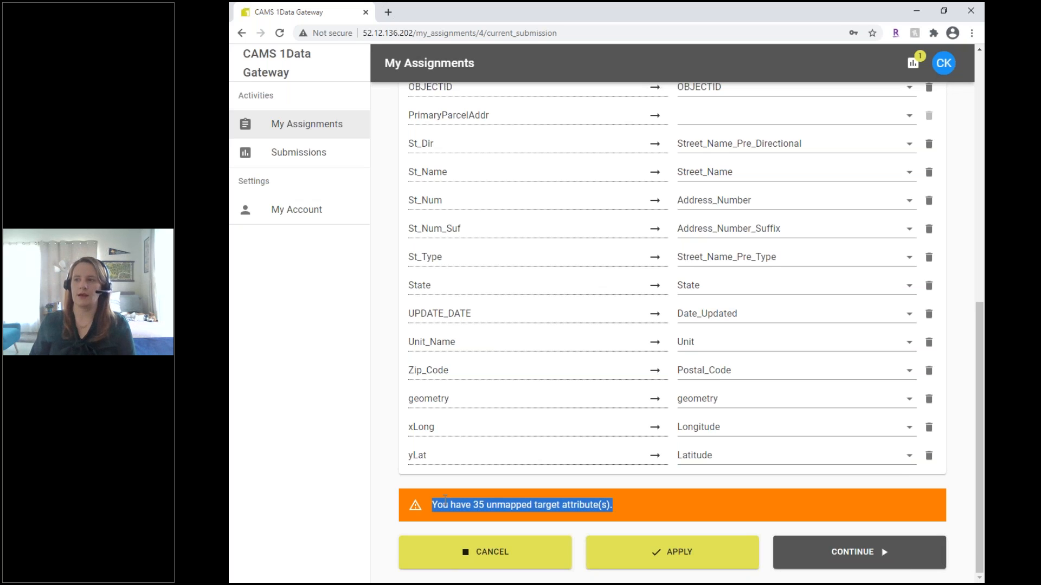
click(957, 385)
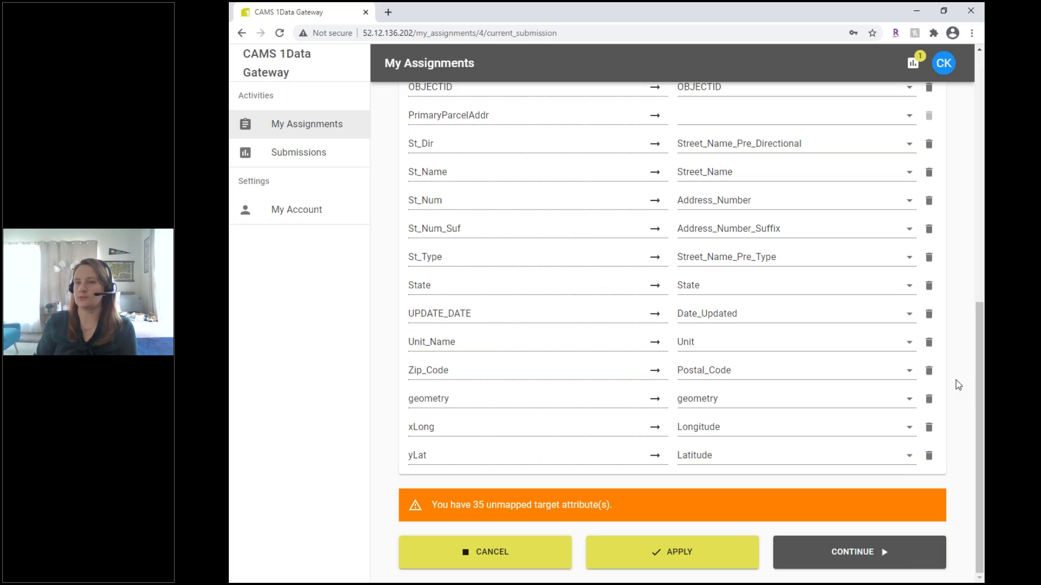
- Start processing the submission despite the unmapped target attributes, and expand the details of the first Open Data task
click(867, 552)
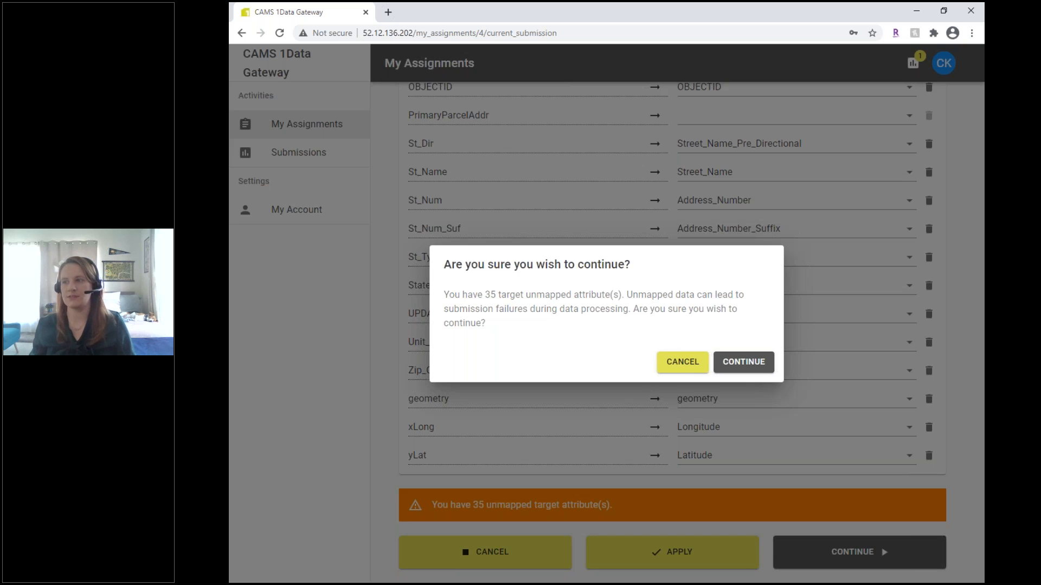
click(756, 365)
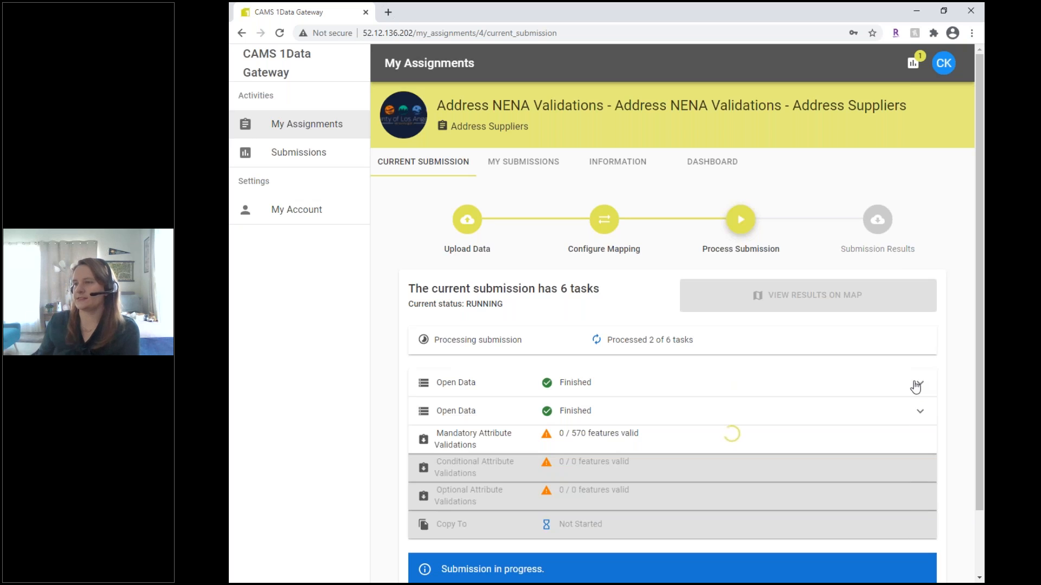
click(917, 386)
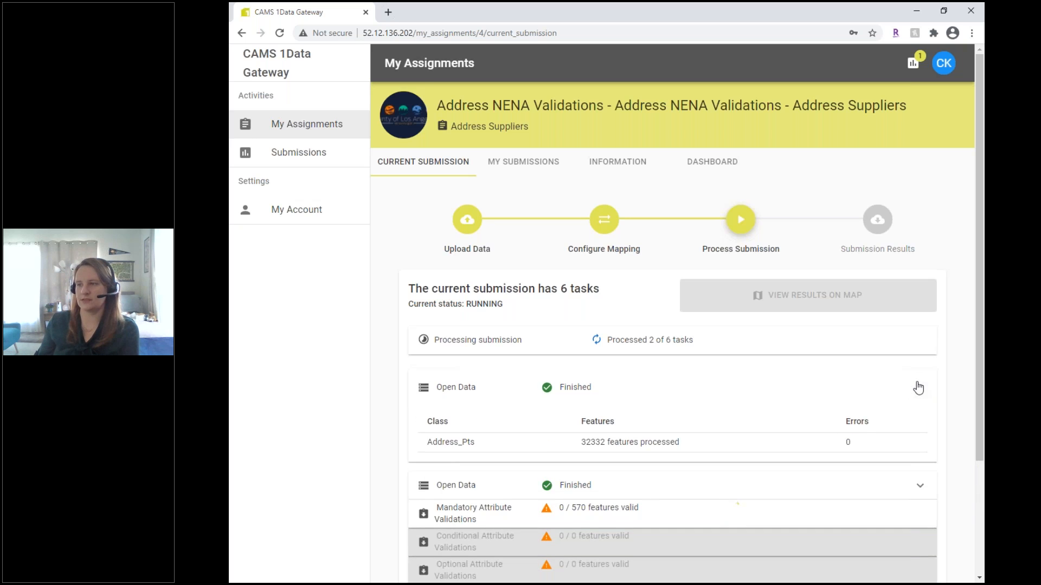
- Collapse the first Open Data task's details, and review the classes processed by the second Open Data task
scroll(506, 372, down, 1)
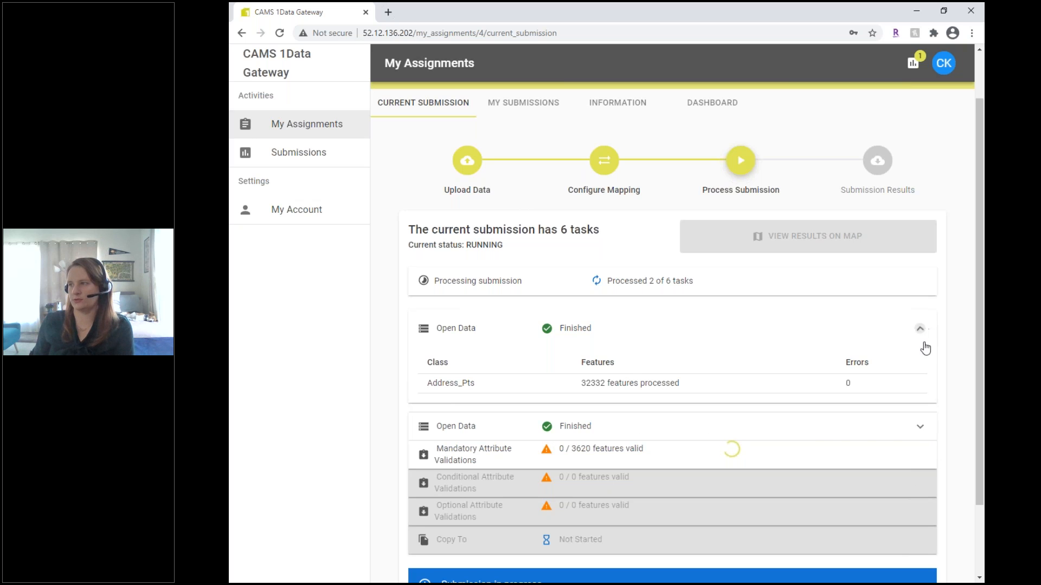
click(923, 343)
click(921, 354)
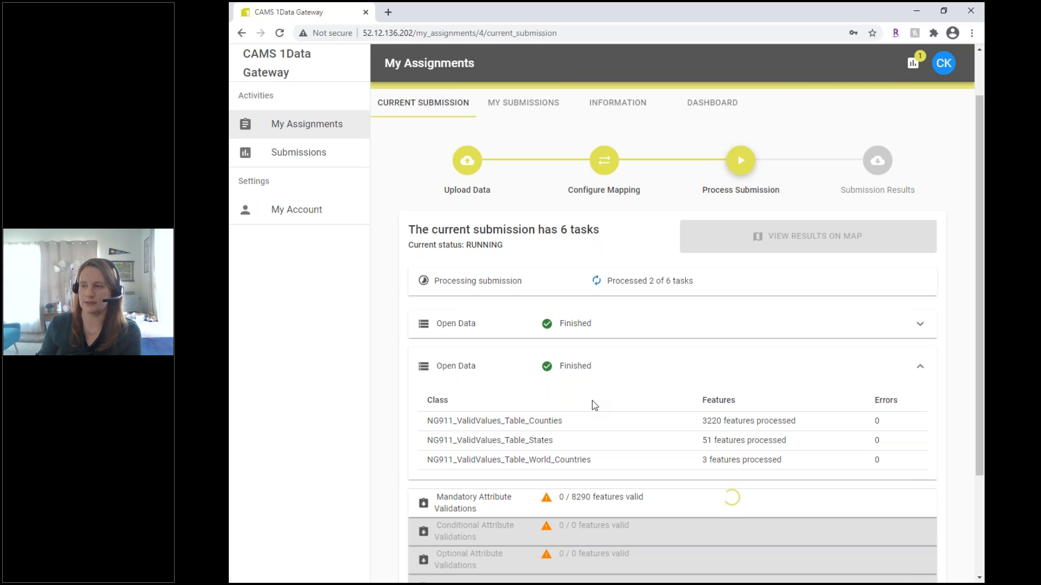
click(603, 366)
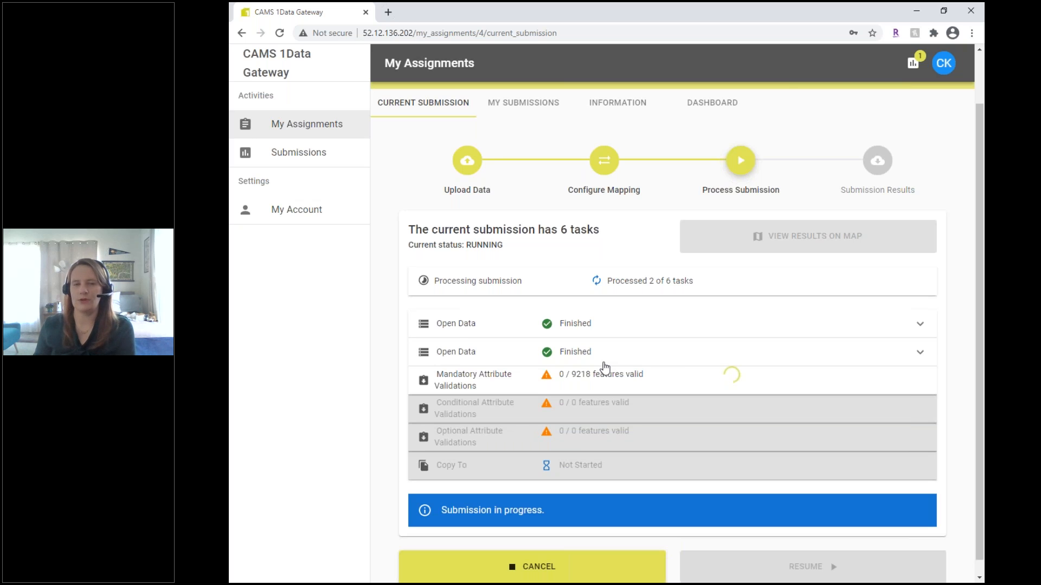
- Recheck the processed features of both Open Data tasks, leaving their details collapsed
click(624, 352)
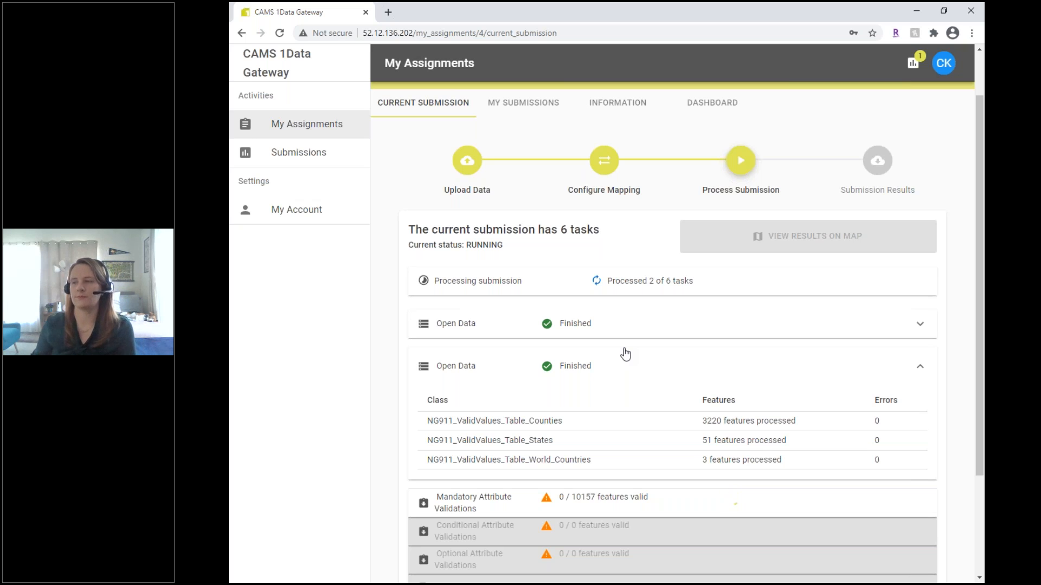
click(626, 354)
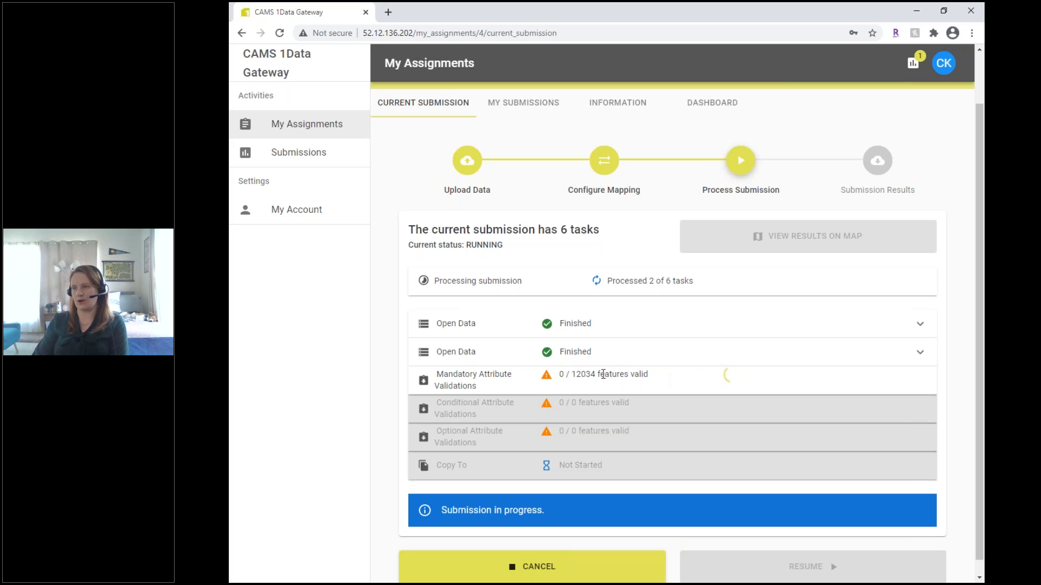
click(619, 333)
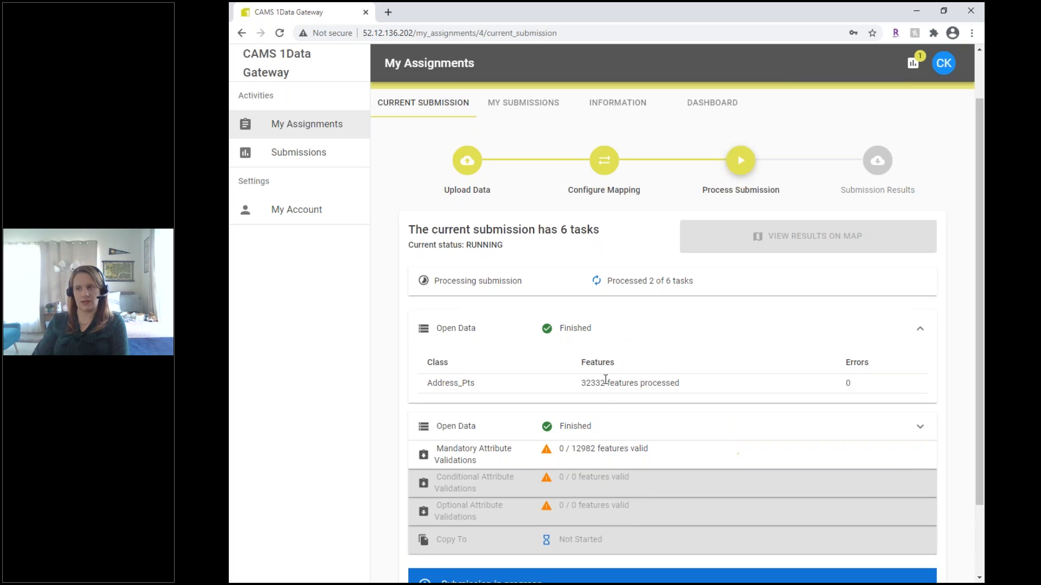
click(631, 335)
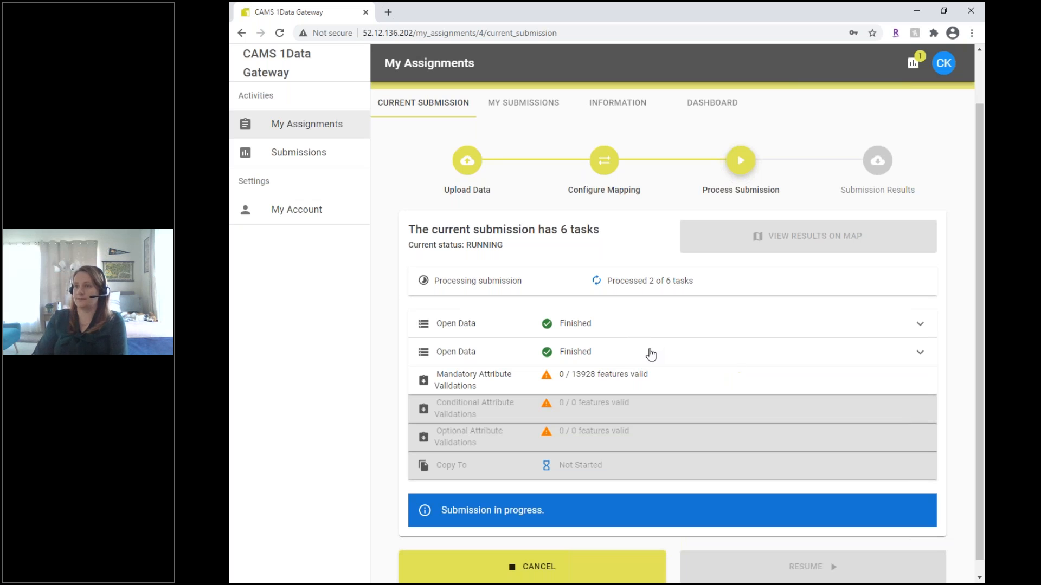
- Check the list of current submissions, and view the assignment's previously finished submissions
scroll(652, 355, up, 1)
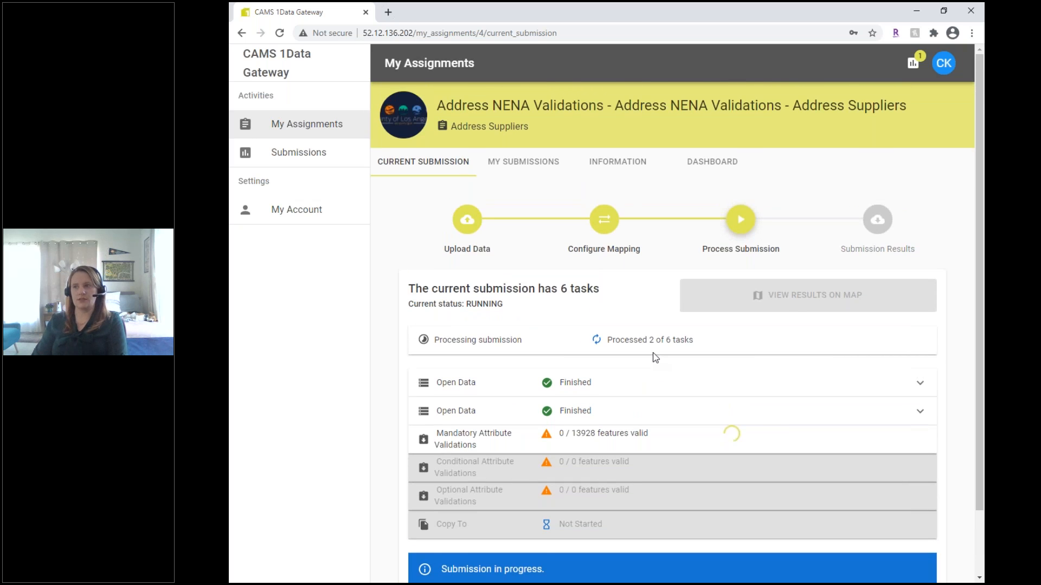
click(915, 64)
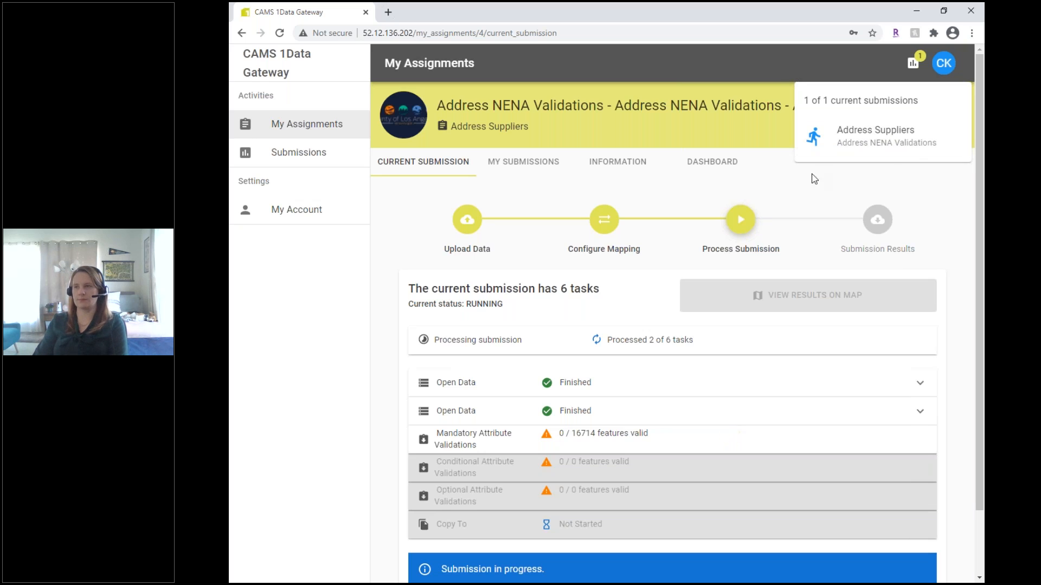
click(787, 181)
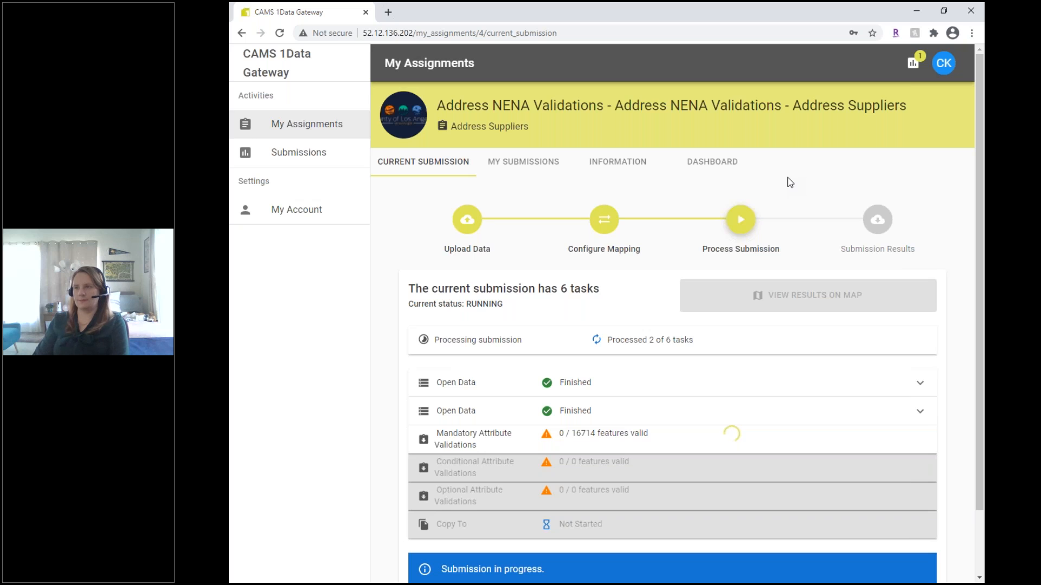
click(510, 162)
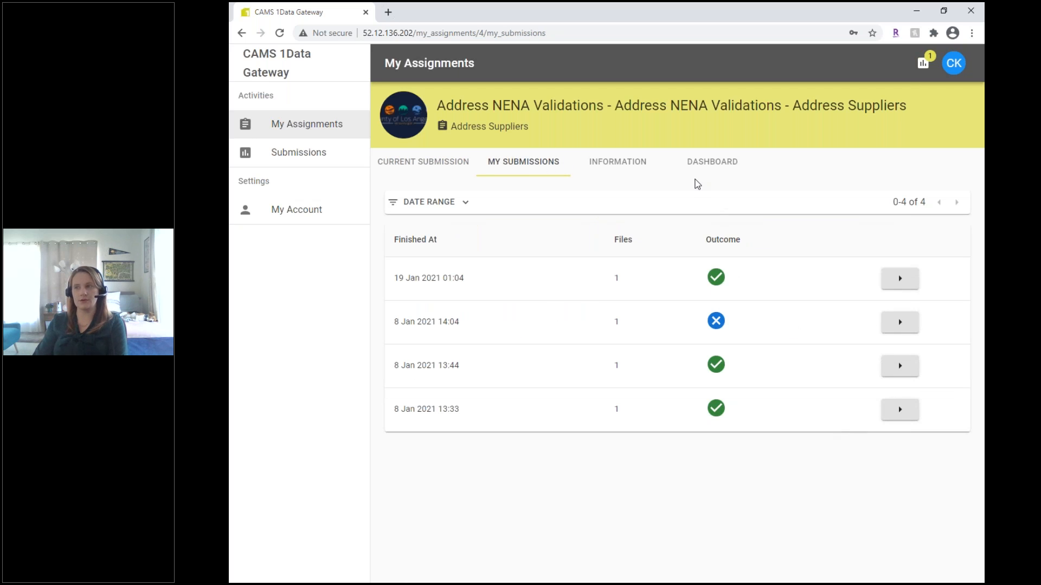
- Open the NENA Standard for NG9-1-1 GIS Data from the assignment's information, and return to the CAMS 1Data Gateway
click(629, 164)
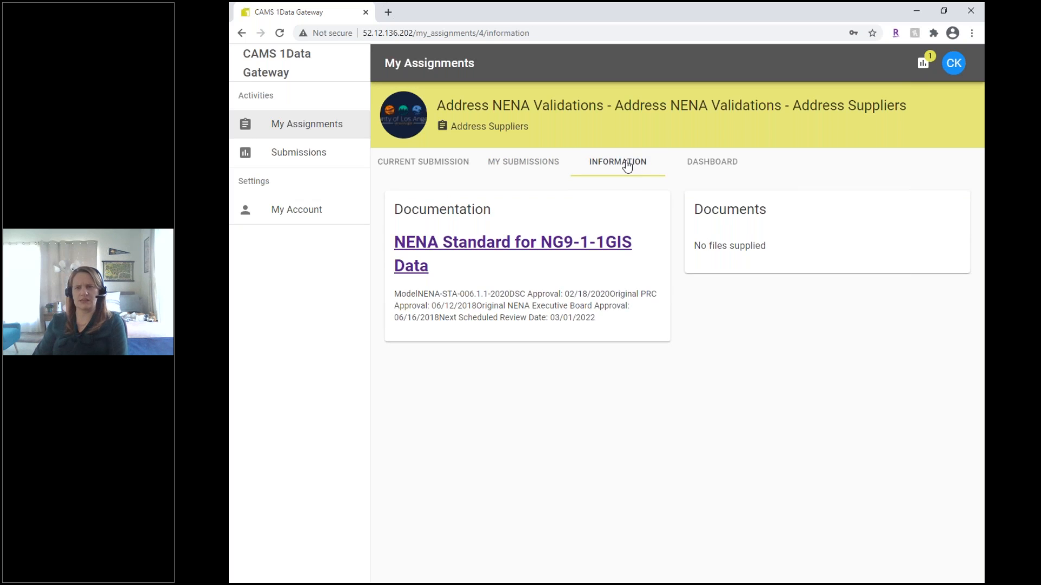
click(532, 245)
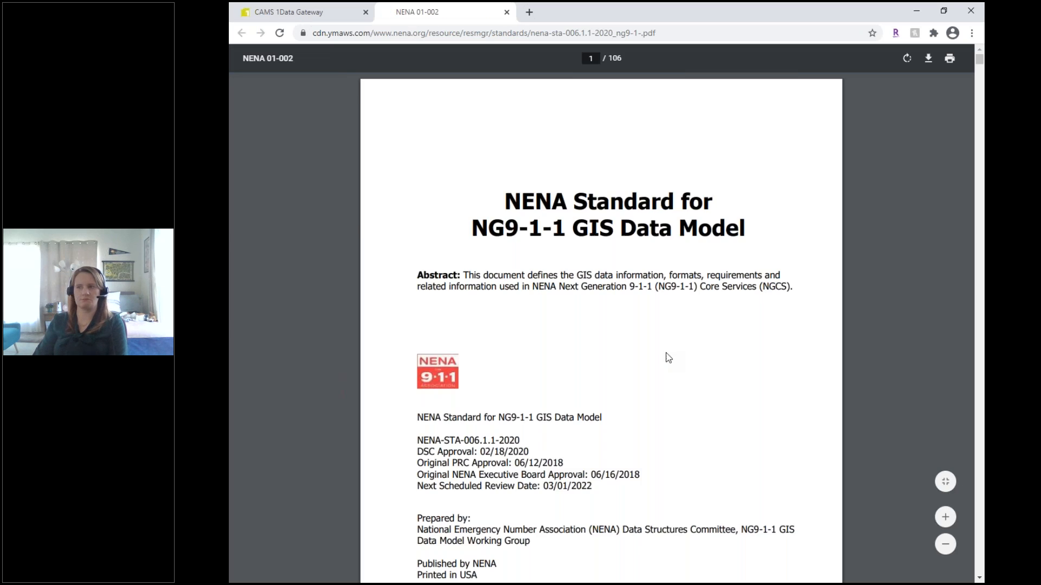
click(326, 13)
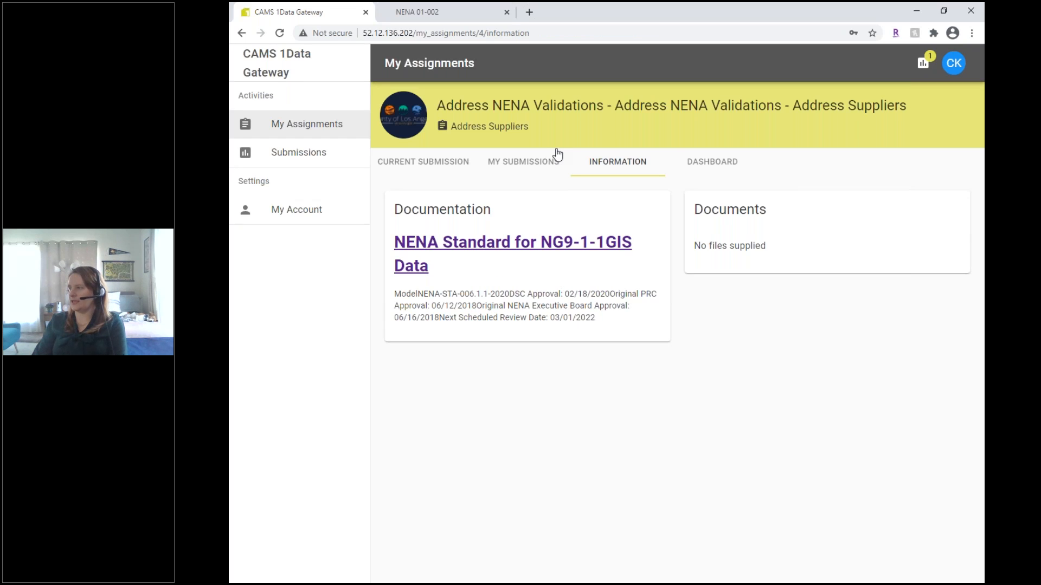
- View the assignment's dashboard charts, and check the list of current submissions
click(717, 165)
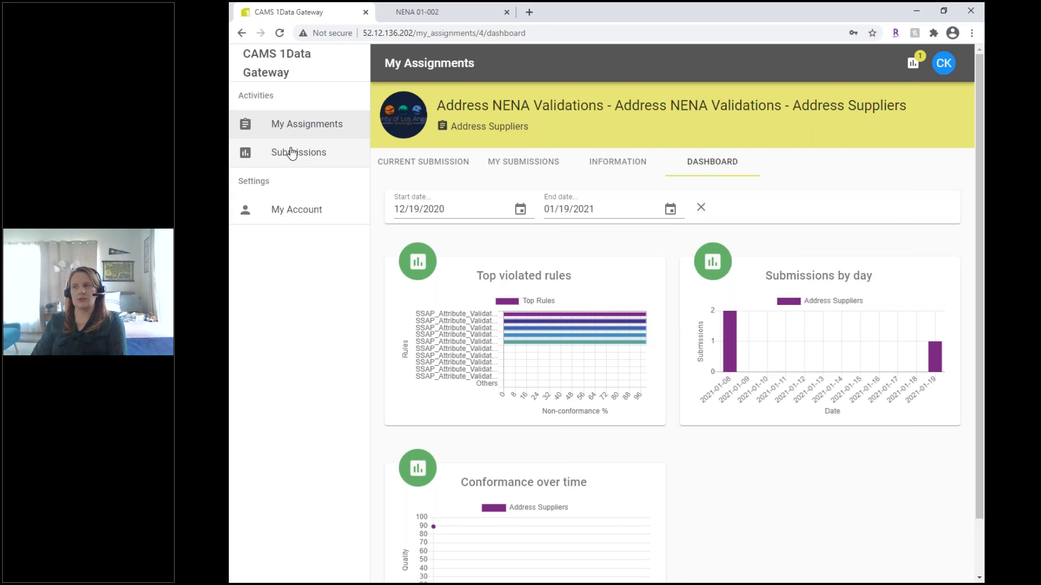
click(915, 65)
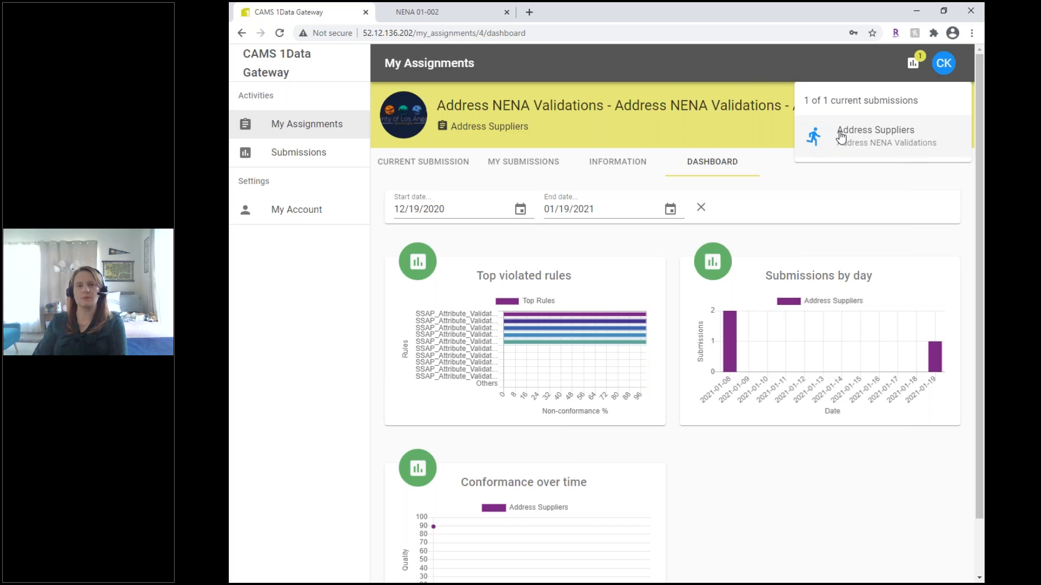
- Open the details of the submission finished on 19 Jan 2021 at 01:04 from the list of all submissions
click(304, 156)
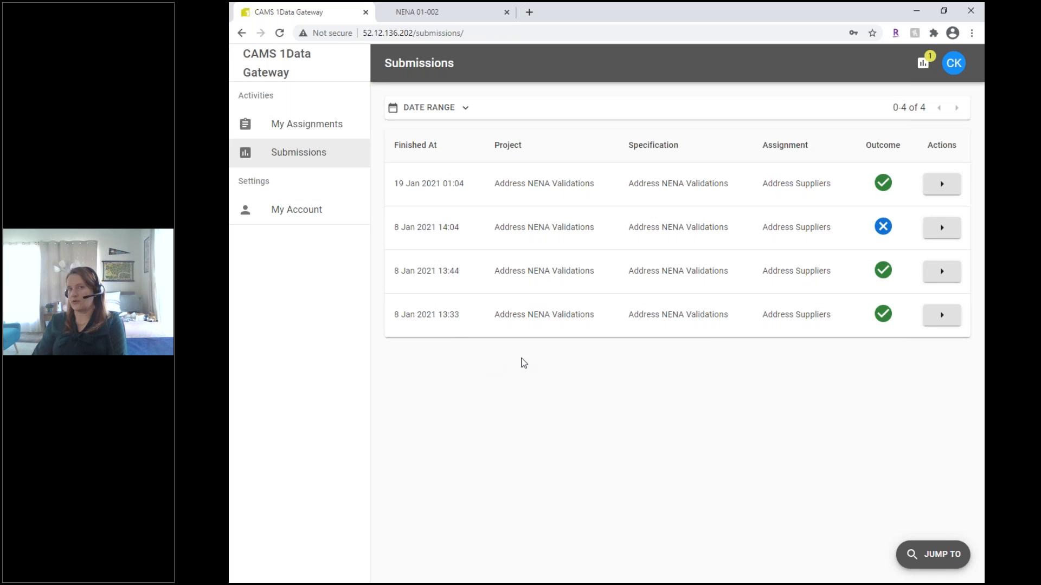
click(290, 157)
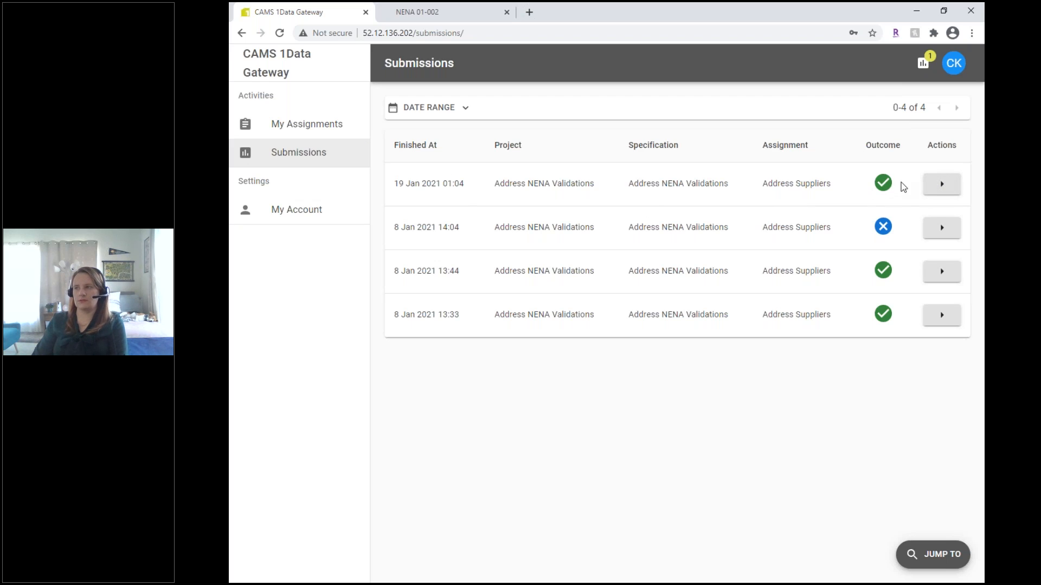
click(942, 187)
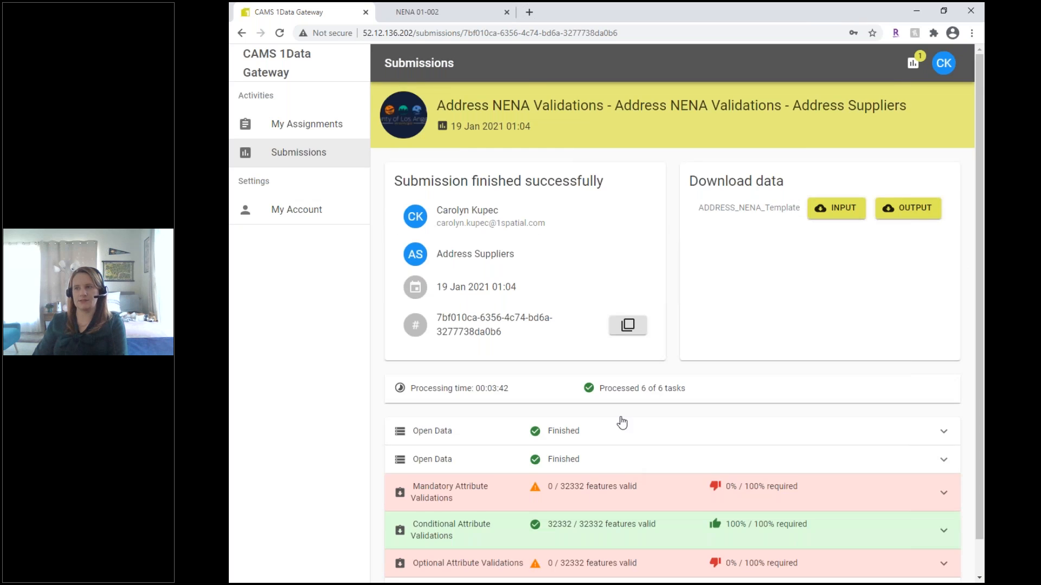
- Examine the finished submission's Mandatory Attribute Validations rule by rule, and review its input and output download options
scroll(596, 363, down, 1)
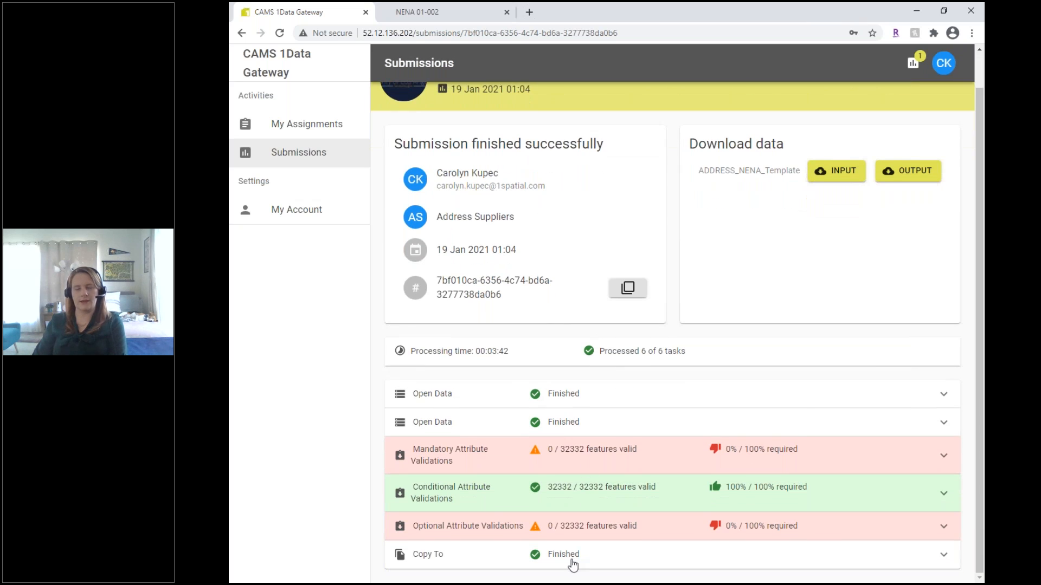
click(643, 452)
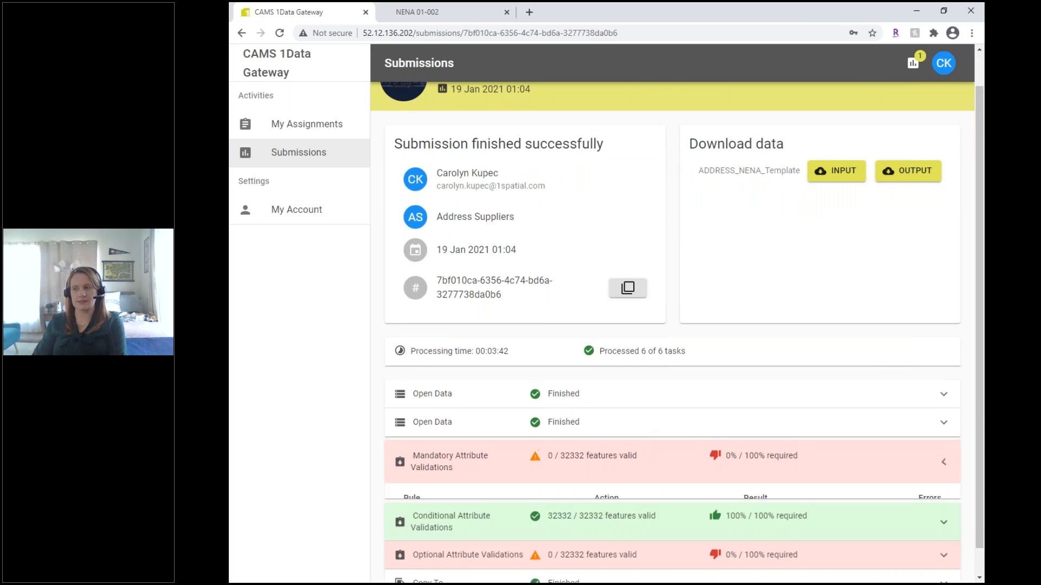
scroll(505, 353, down, 4)
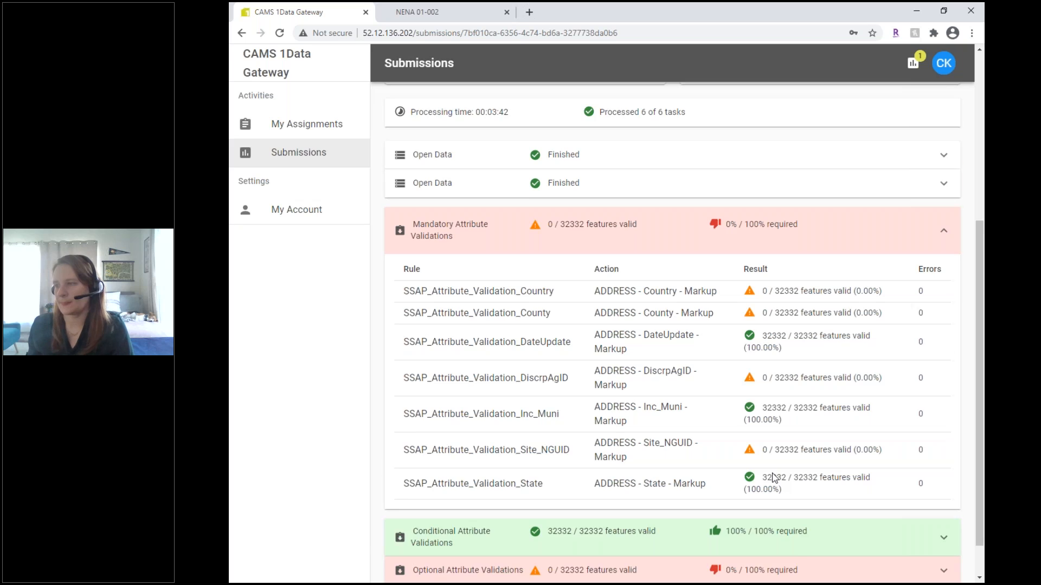
scroll(748, 465, up, 5)
click(896, 189)
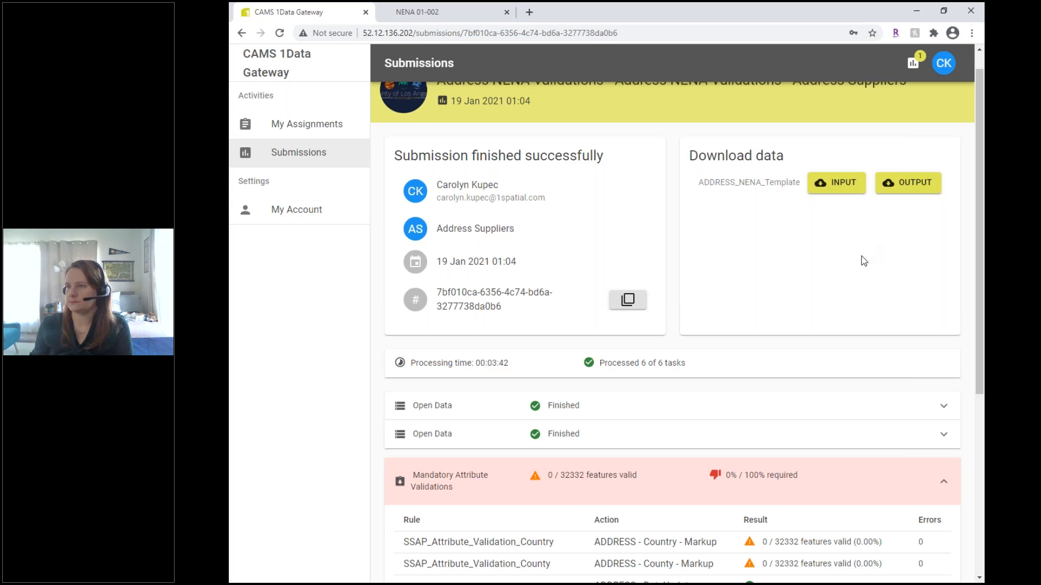
scroll(860, 256, up, 1)
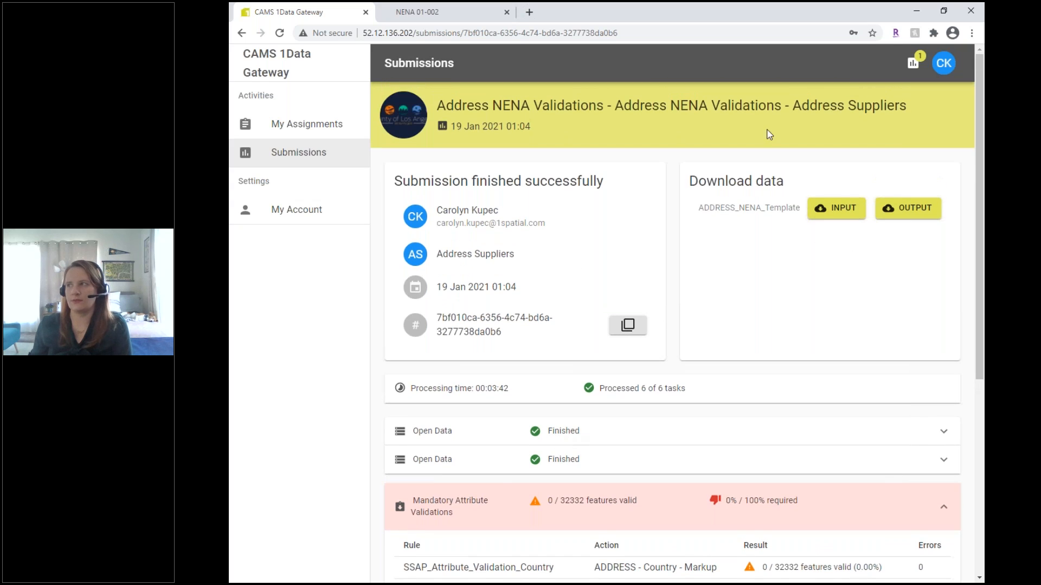
- Return to the running Address Suppliers submission from the list of current submissions
click(911, 65)
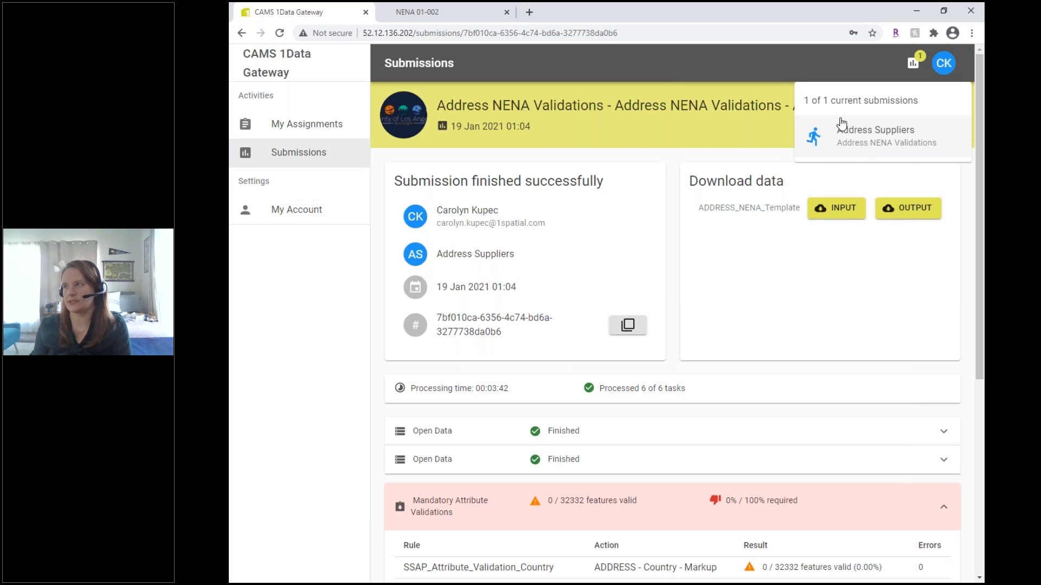
click(913, 64)
click(913, 65)
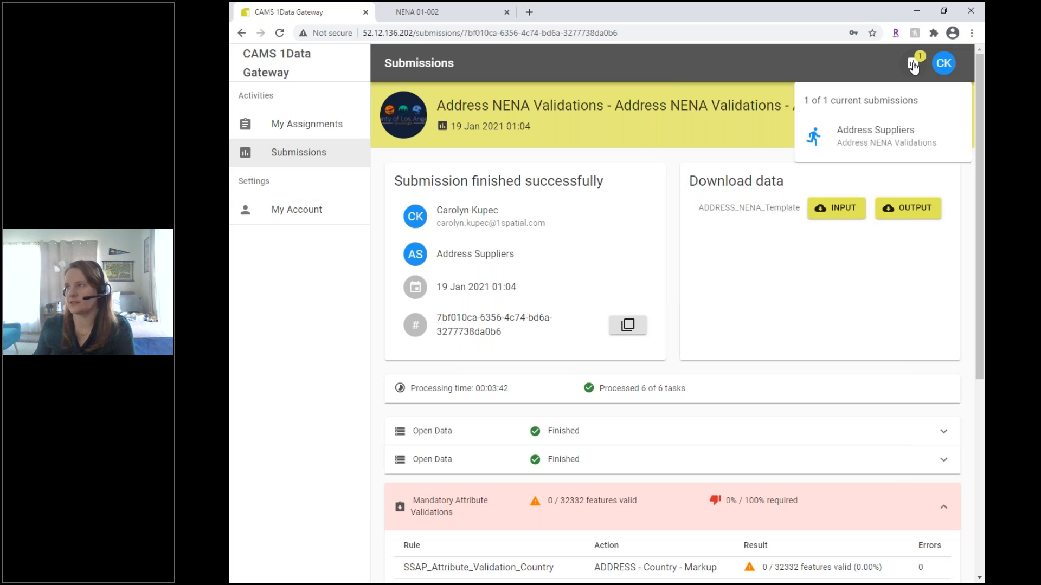
click(891, 144)
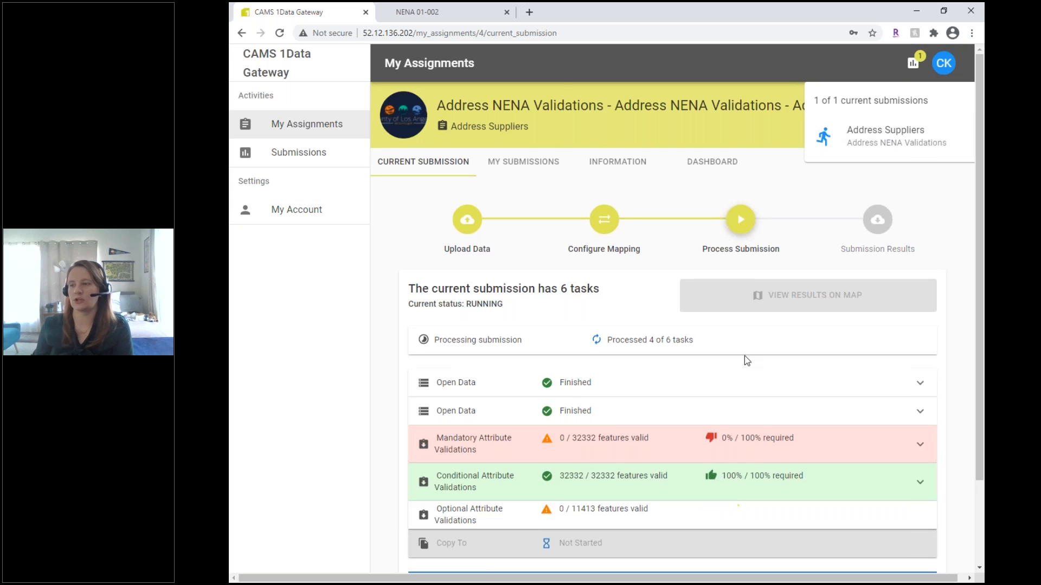
- Expand the Mandatory Attribute Validations of the current submission, and examine the result of each rule
scroll(744, 355, down, 2)
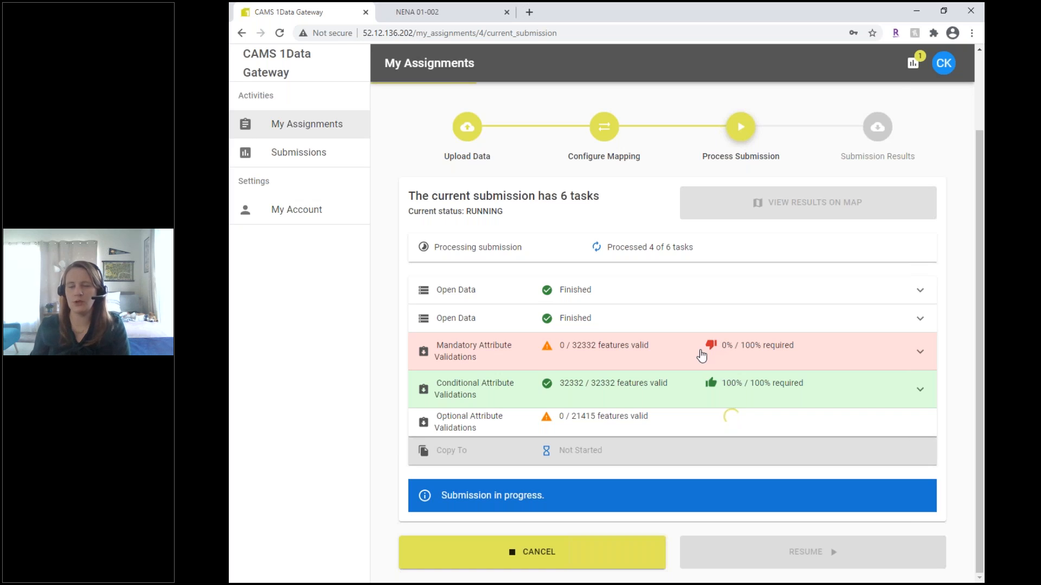
click(920, 354)
scroll(922, 358, down, 2)
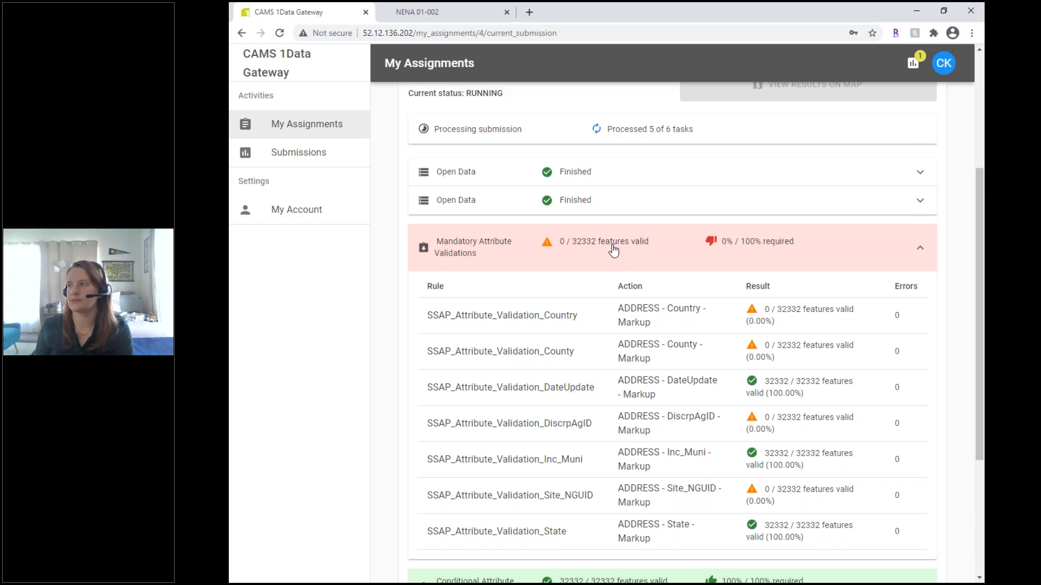
scroll(613, 249, down, 1)
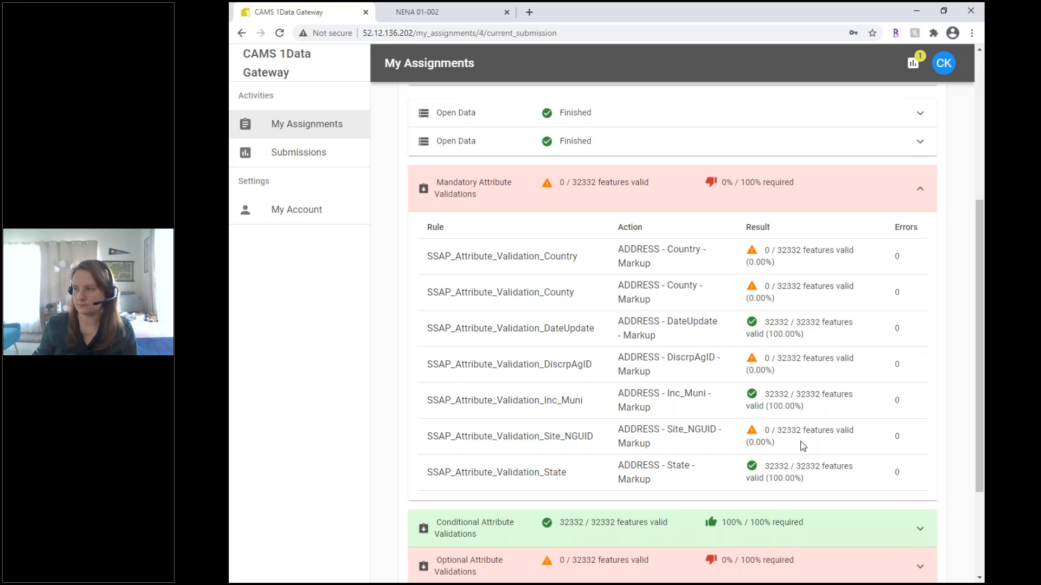
- Highlight the results of the Site_NGUID and Country validation rules one after the other, and clear the highlighting
triple_click(772, 440)
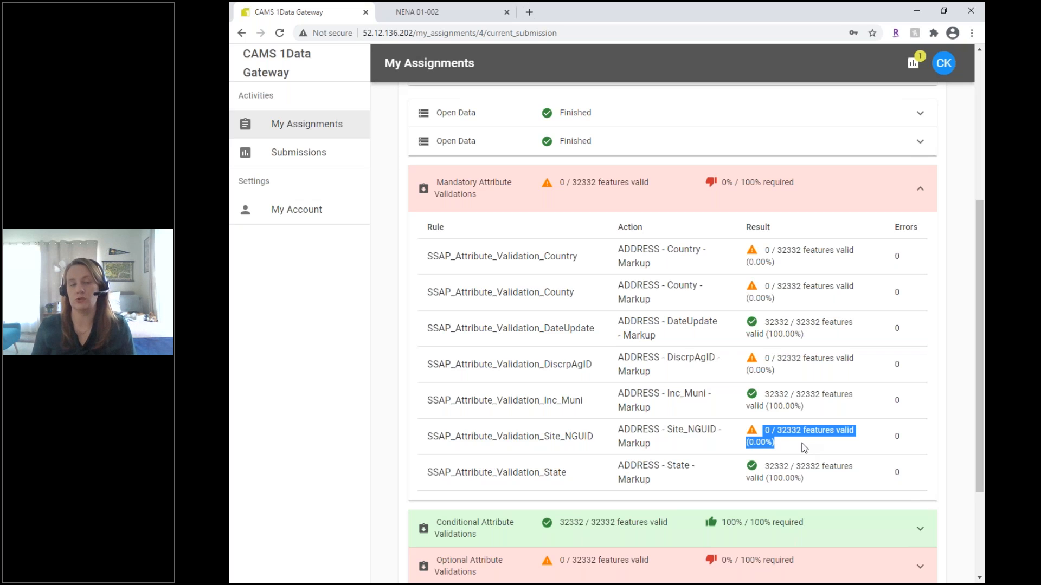
click(802, 446)
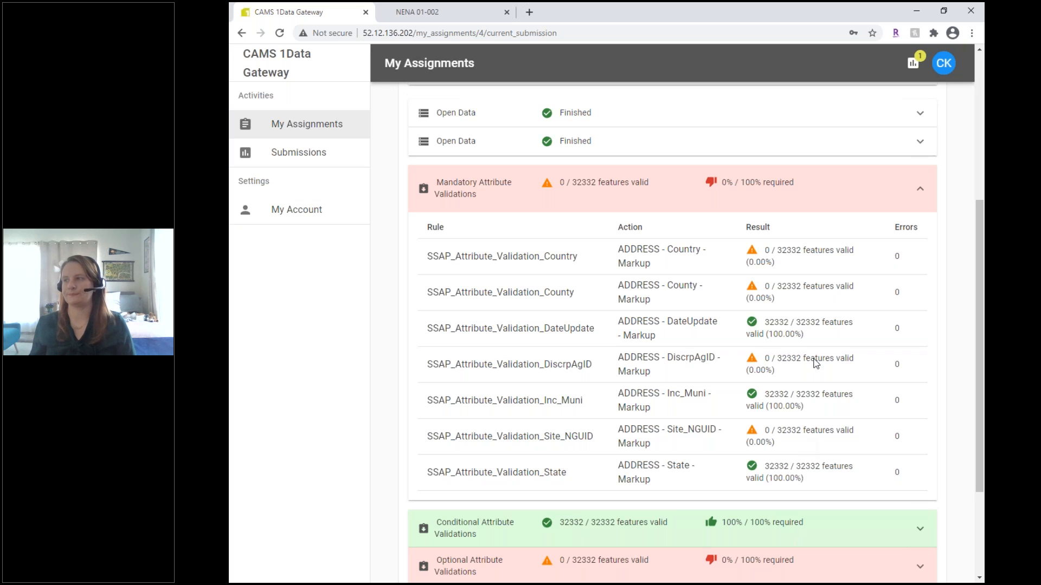
triple_click(774, 262)
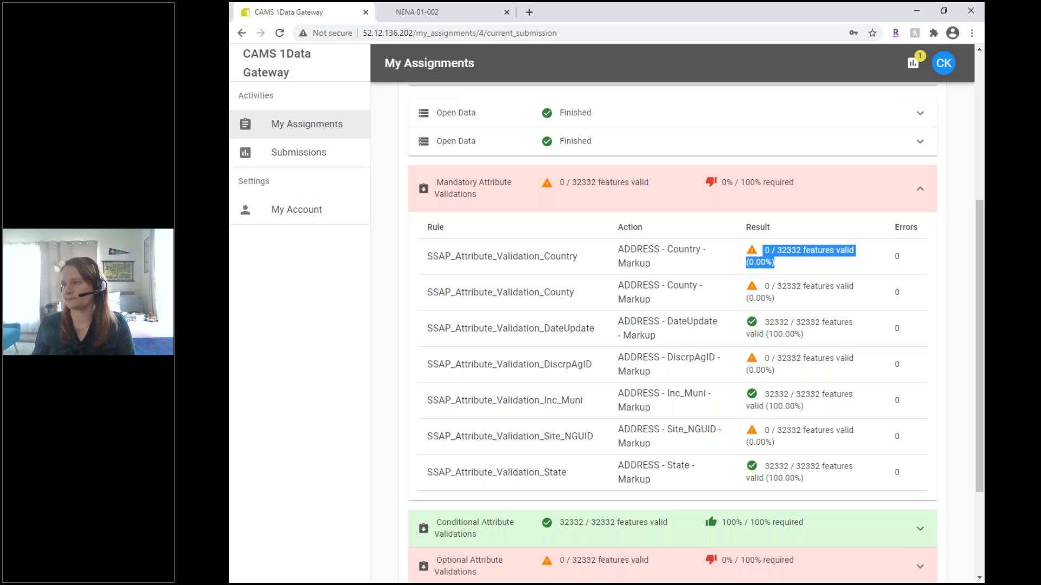
click(787, 265)
- Collapse the Mandatory Attribute Validations, and highlight the submission's current status
click(875, 196)
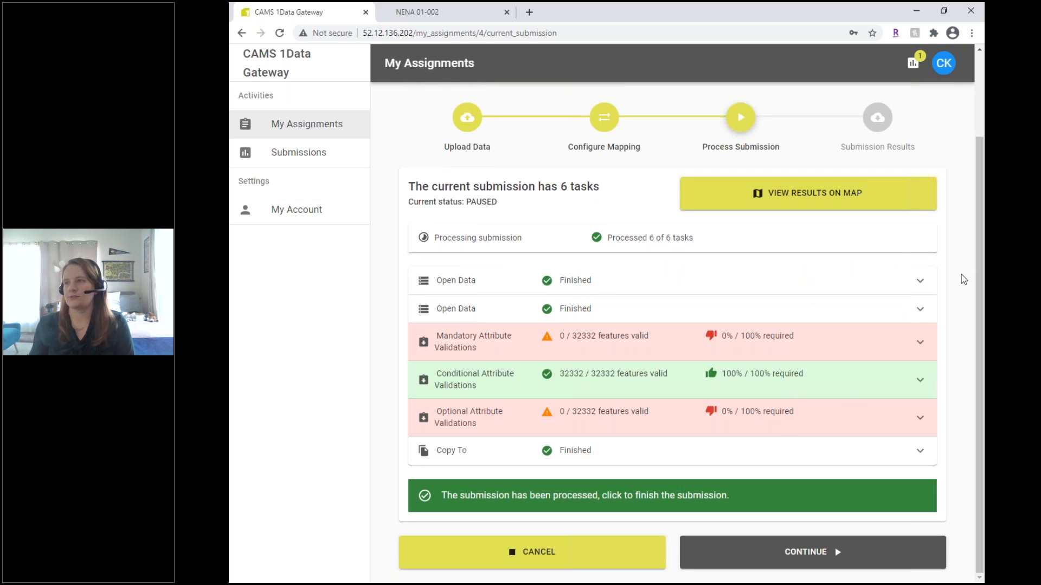
triple_click(480, 202)
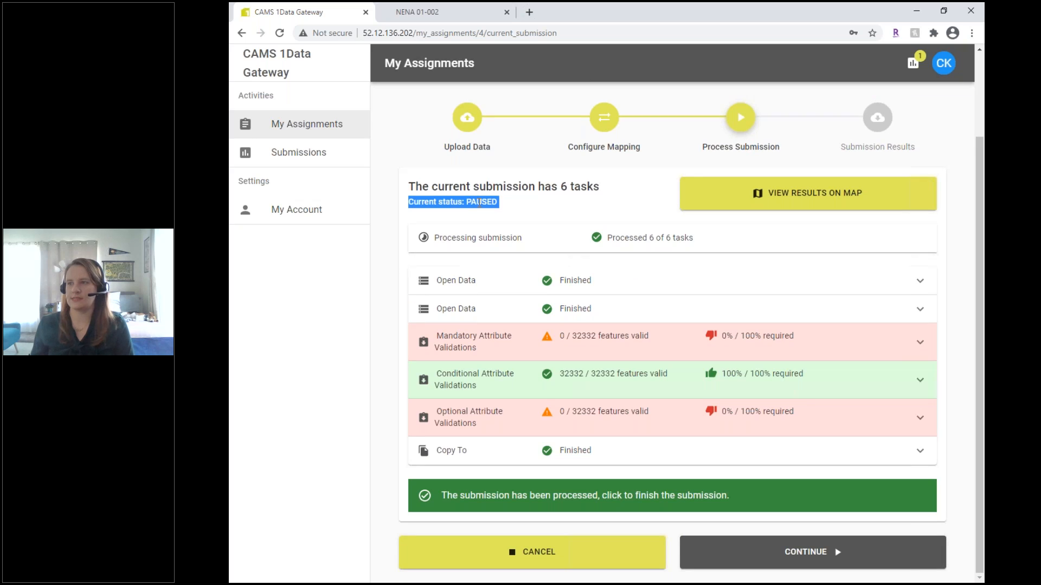
- Clear the status highlighting, and view the list of current submissions before closing it
click(557, 201)
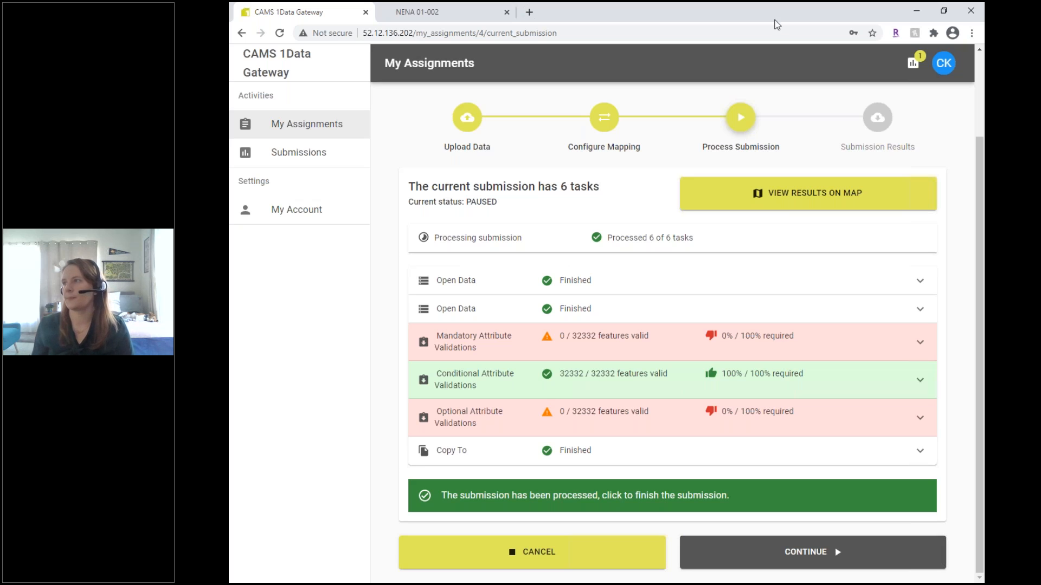
click(914, 63)
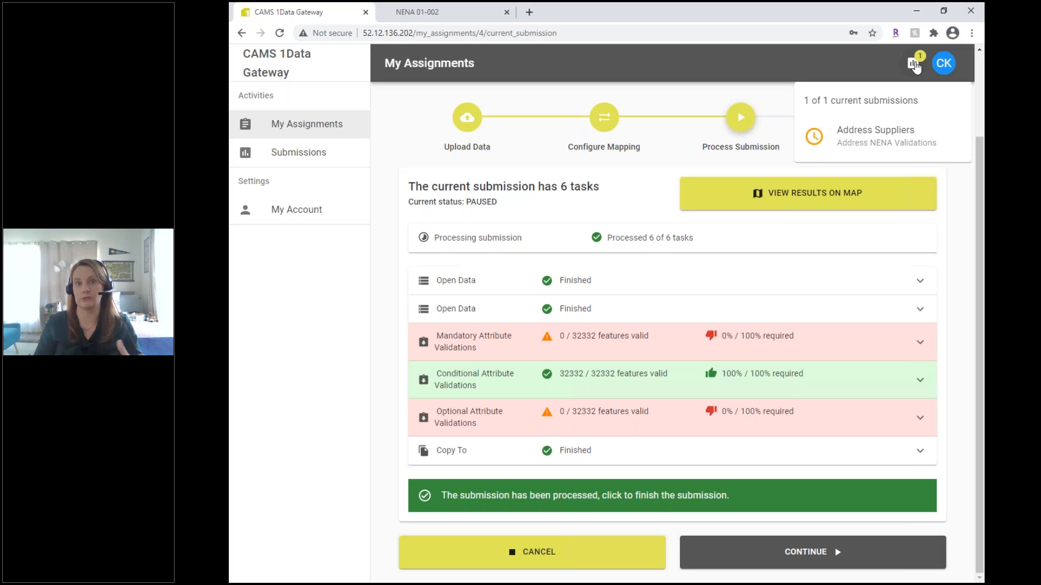
click(962, 191)
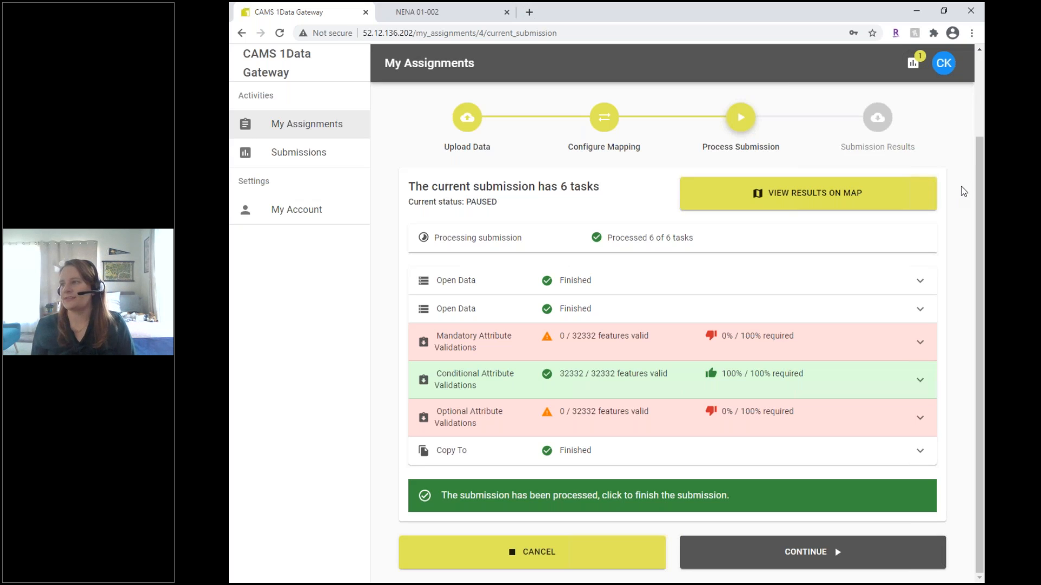
- Display the submission's results on the map, magnified until the individual address points can be told apart
click(818, 207)
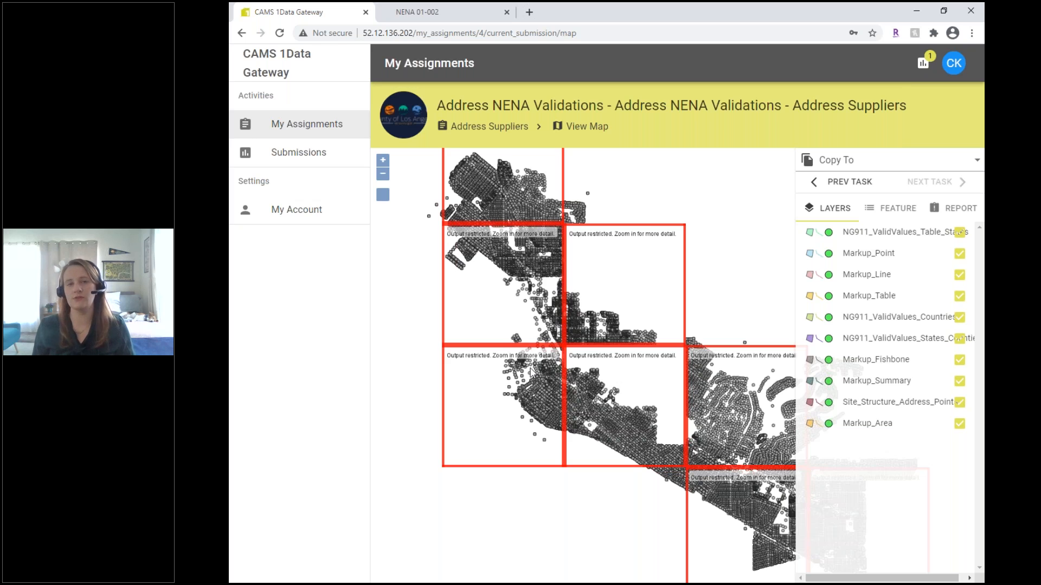
scroll(532, 371, up, 5)
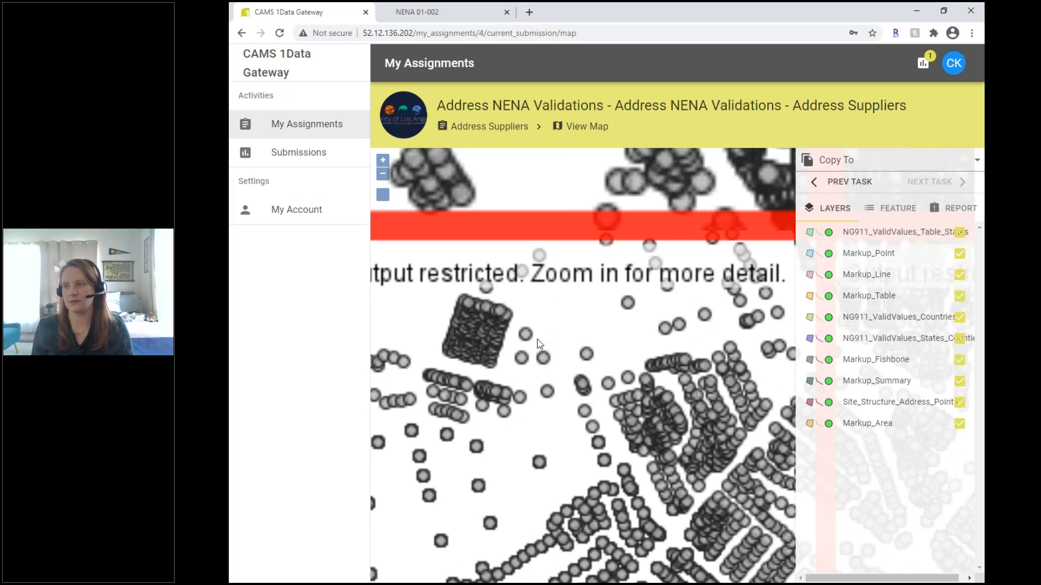
scroll(538, 339, up, 2)
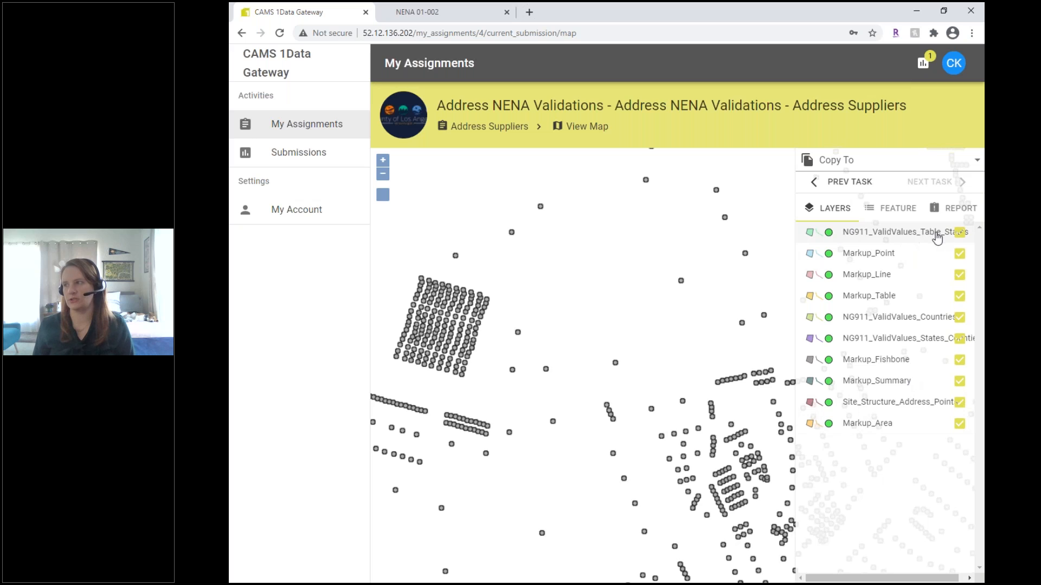
- Hide all map layers except Markup_Point and Site_Structure_Address_Points
click(960, 234)
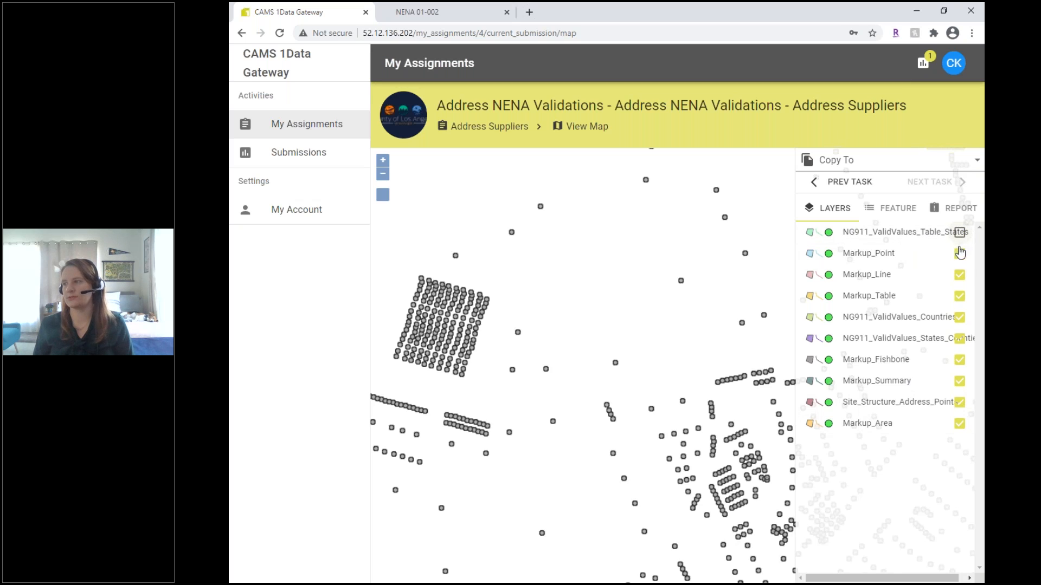
click(960, 318)
click(960, 339)
click(959, 361)
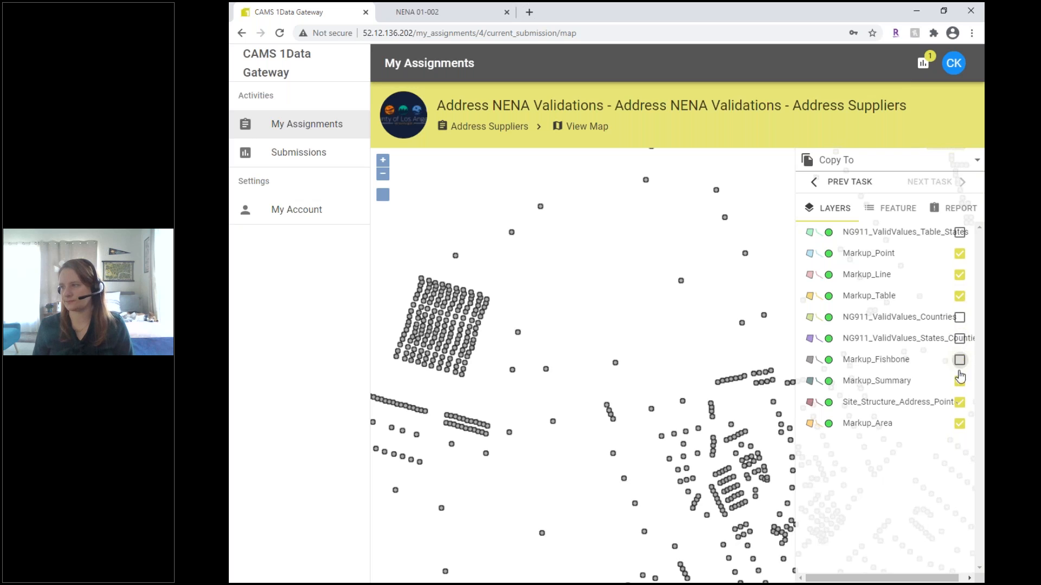
click(960, 383)
click(960, 424)
click(960, 297)
click(960, 275)
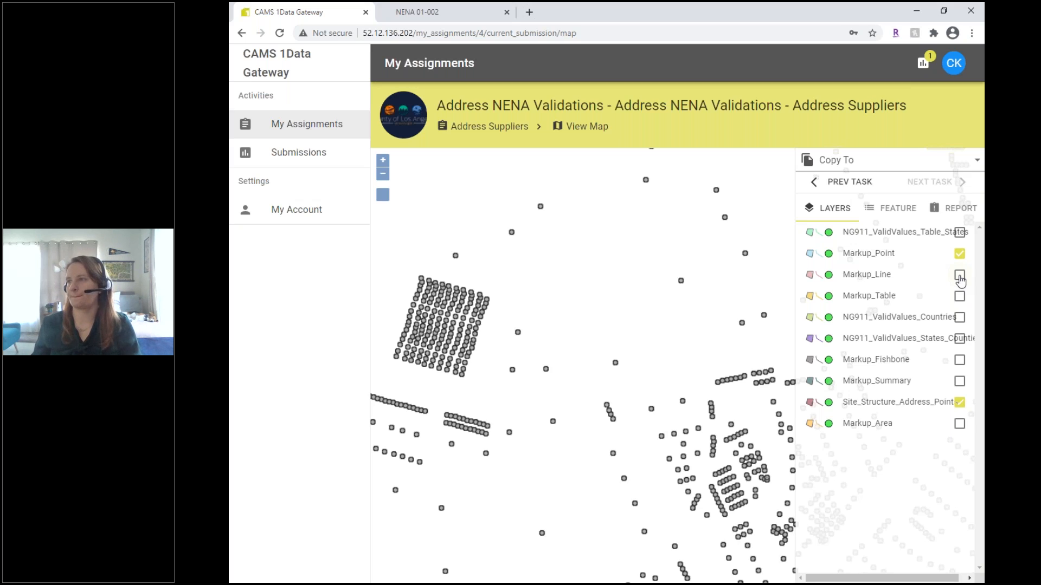
- Select an isolated address point on the map, examine the attributes of its features, and highlight a Markup_Point's comment
click(681, 283)
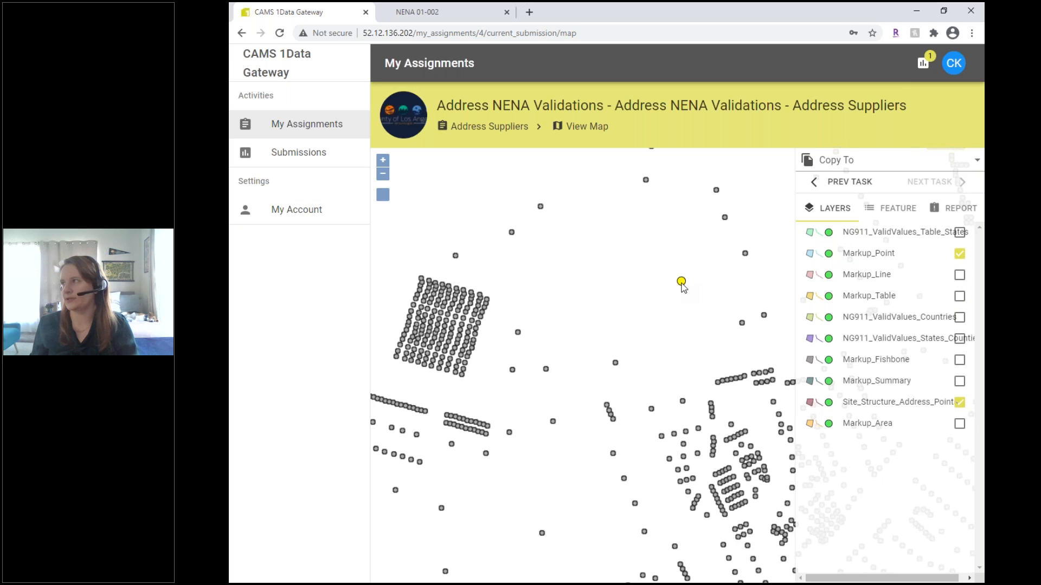
click(894, 211)
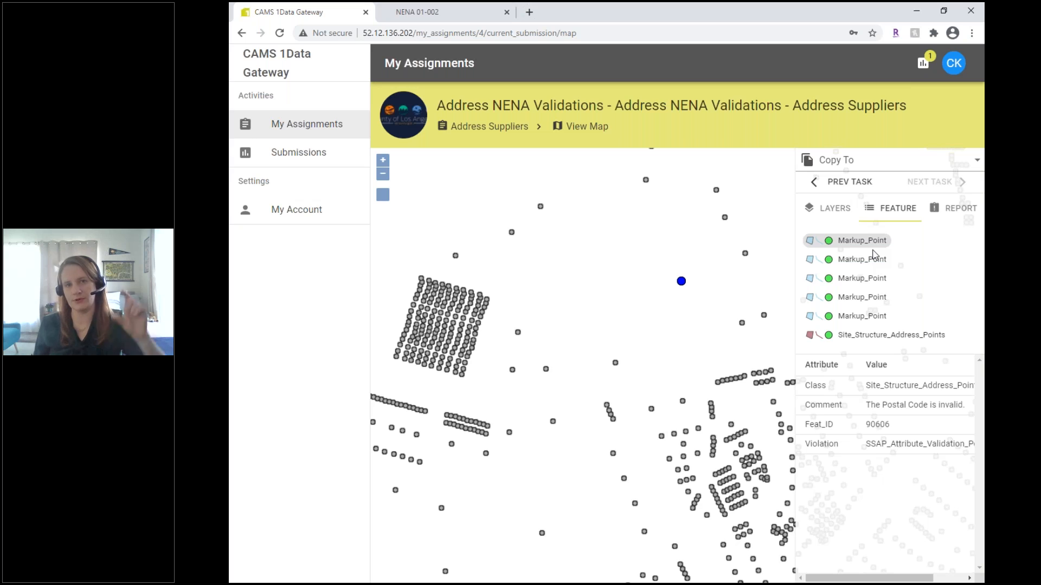
click(866, 340)
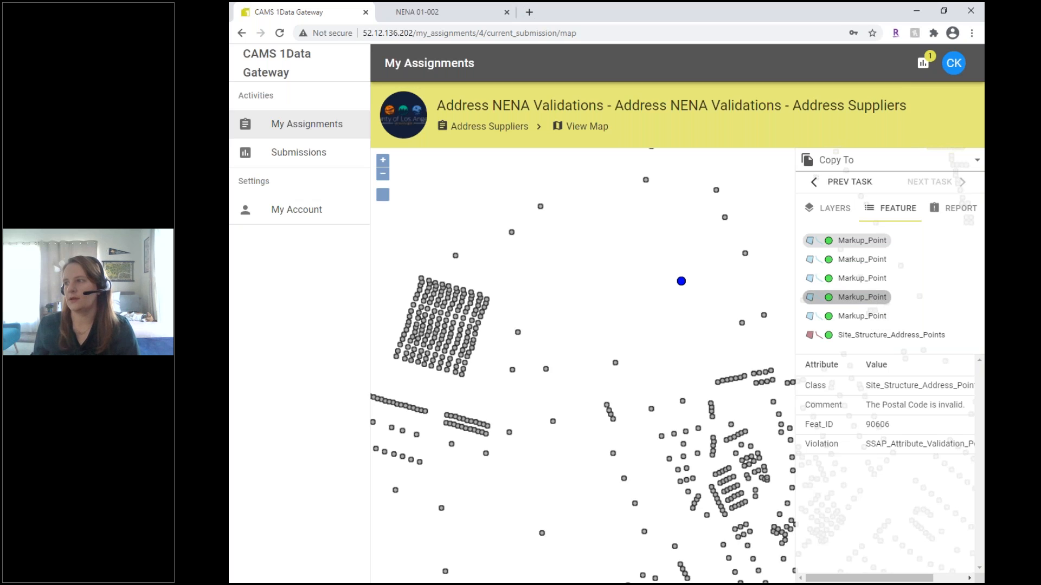
click(863, 262)
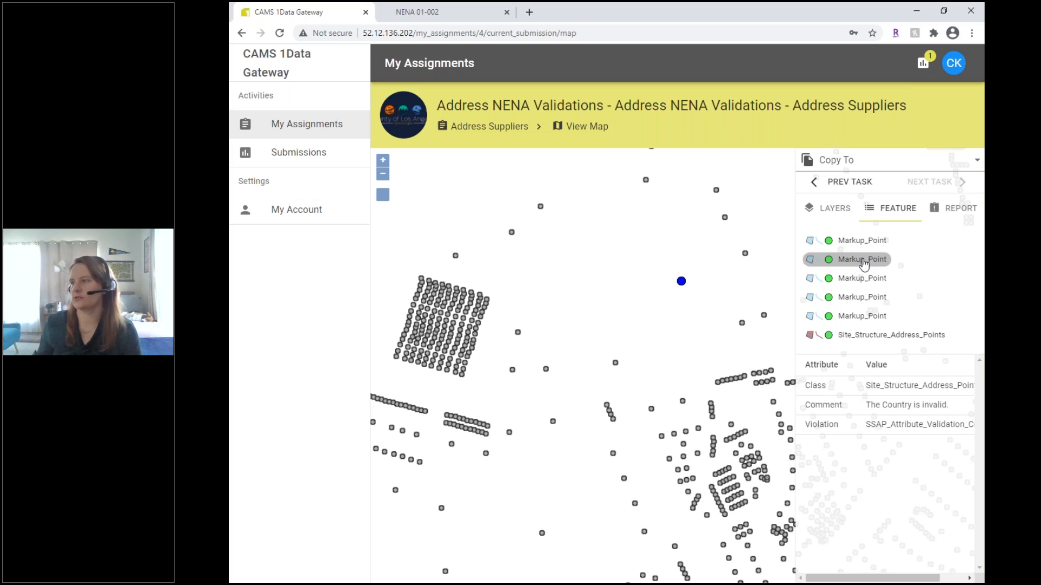
triple_click(895, 405)
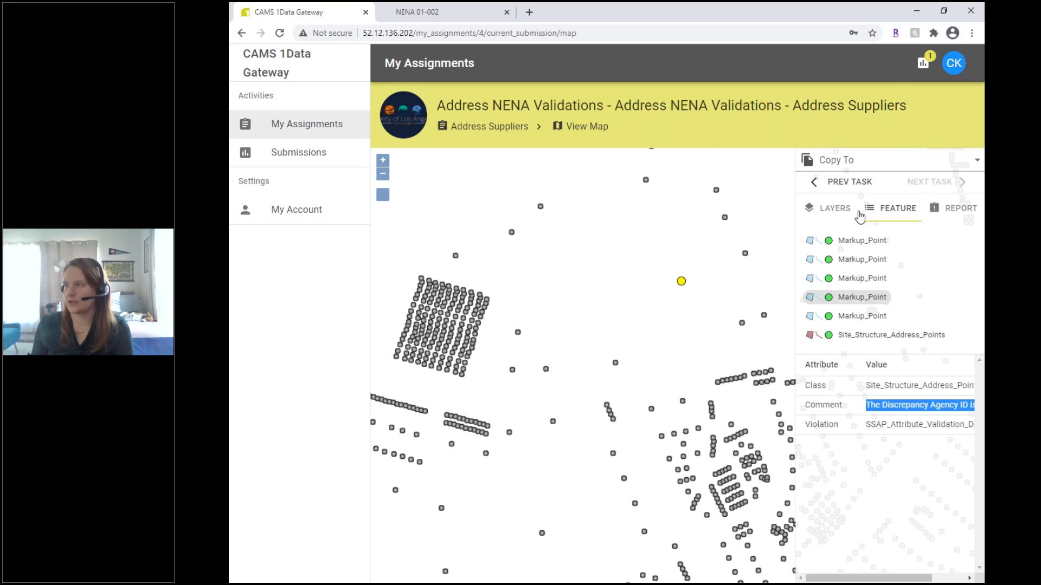
- Switch the map results to the Mandatory Attribute Validations task, and select the same isolated address point again
click(849, 171)
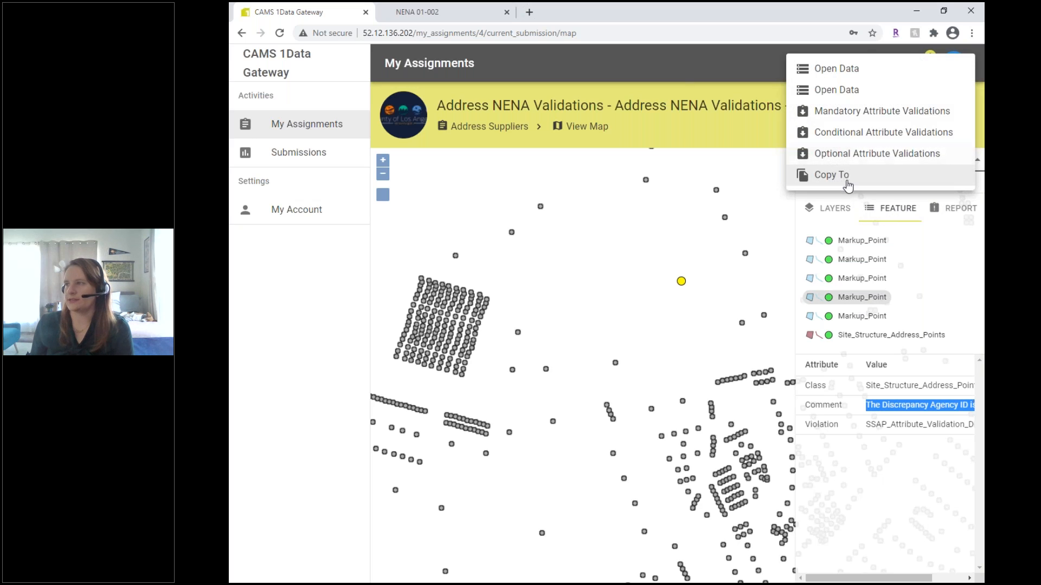
click(845, 115)
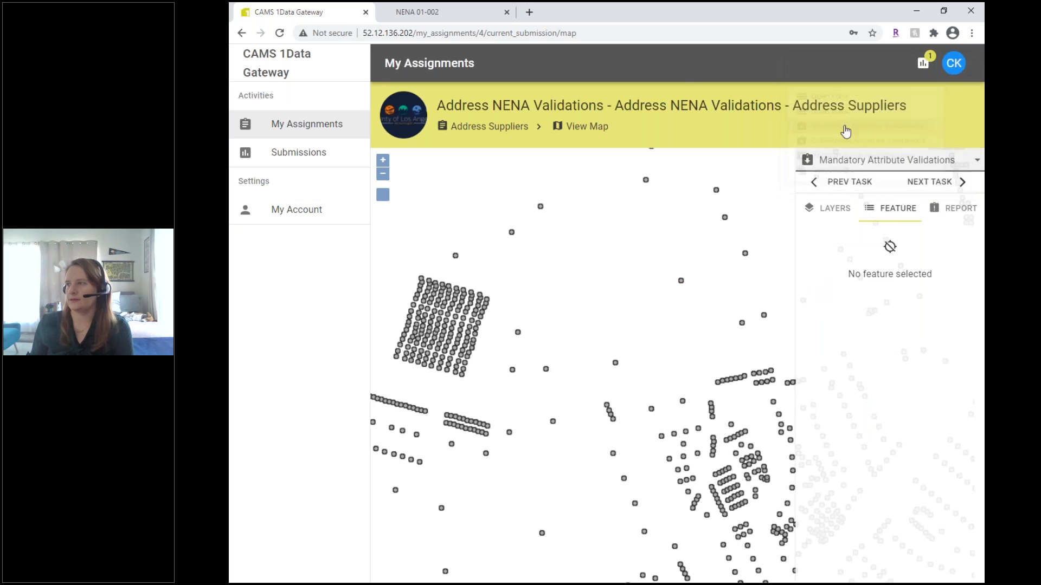
click(681, 281)
- Review the tasks available for the map results, keeping Mandatory Attribute Validations and the same address point selected
click(862, 163)
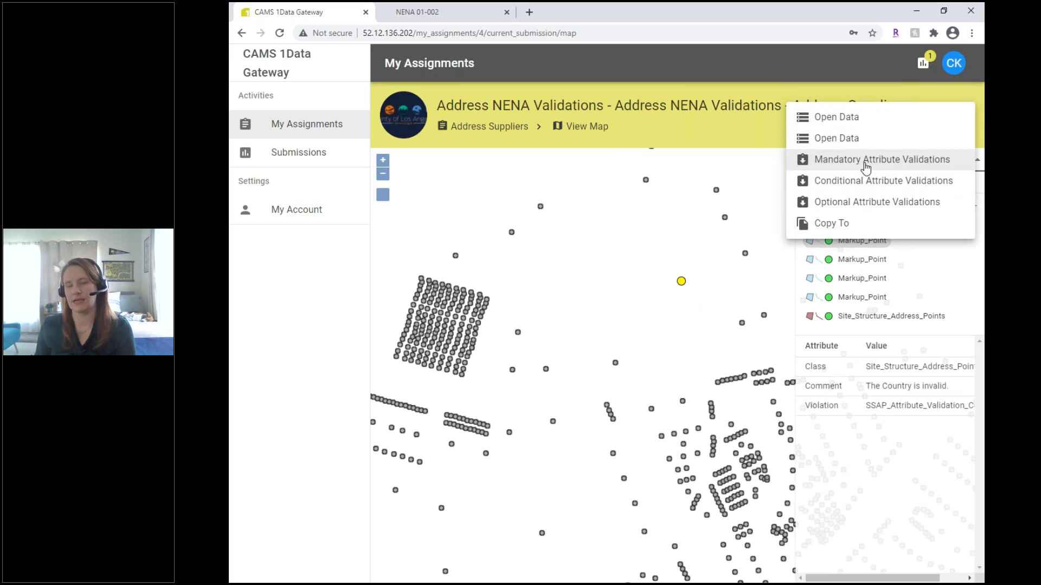
click(850, 455)
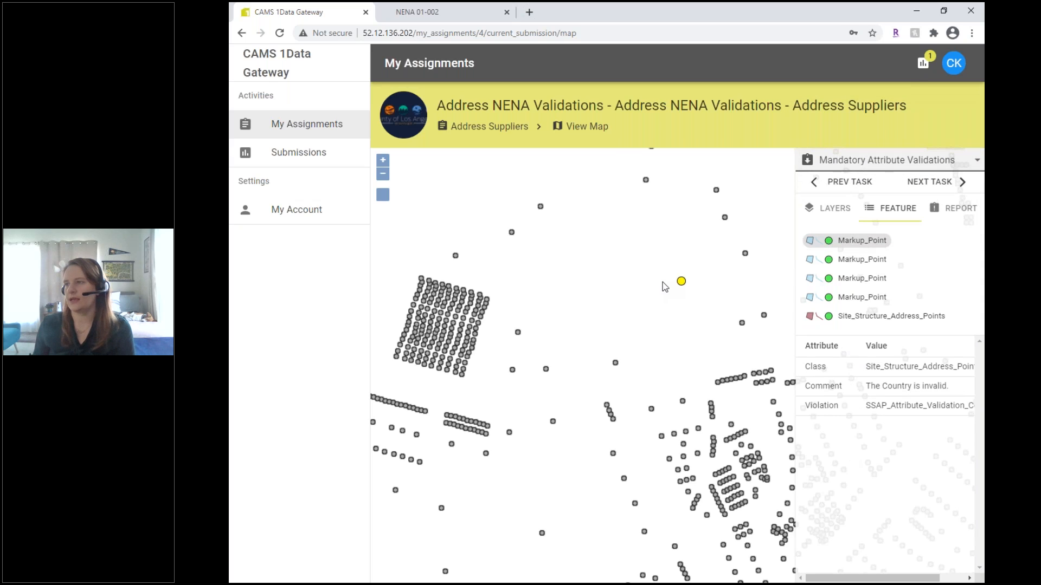
click(681, 282)
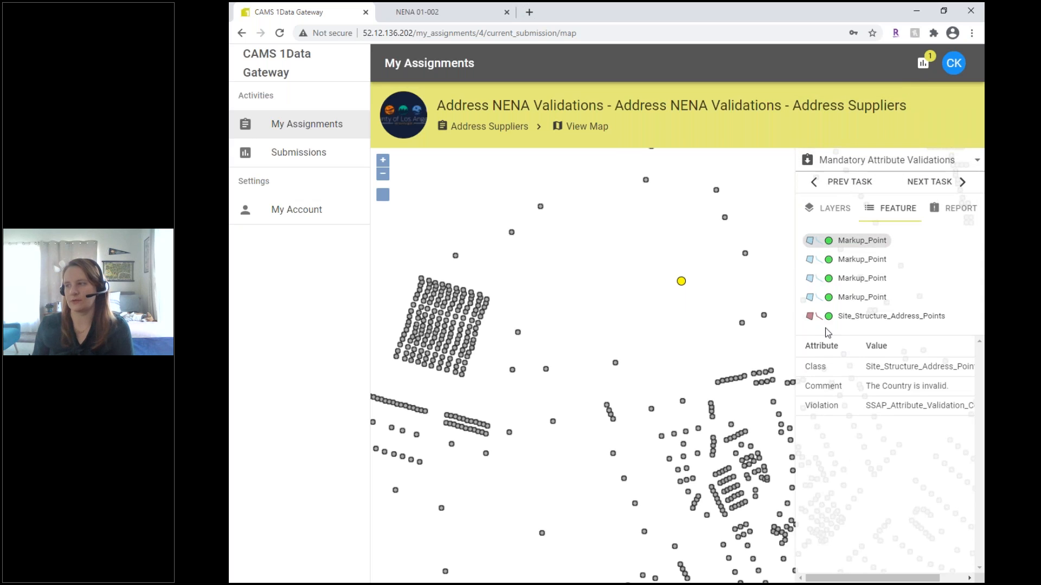
click(897, 162)
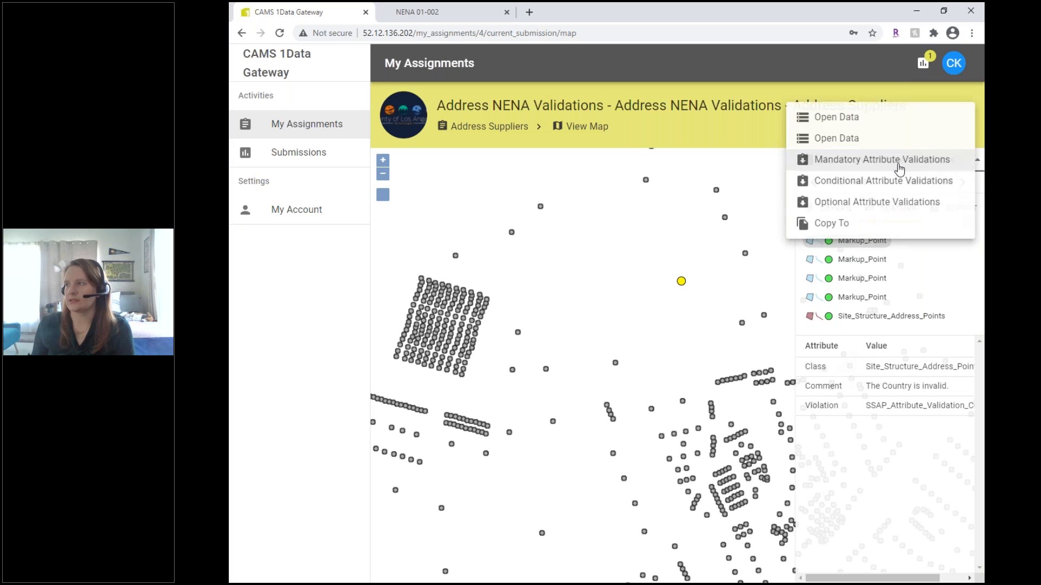
click(978, 163)
click(979, 163)
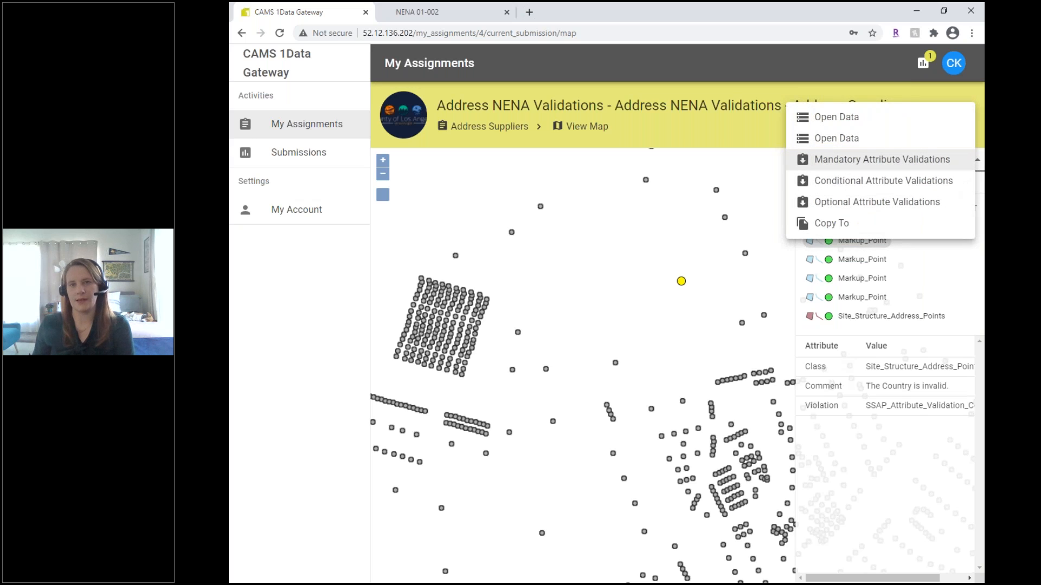
click(978, 161)
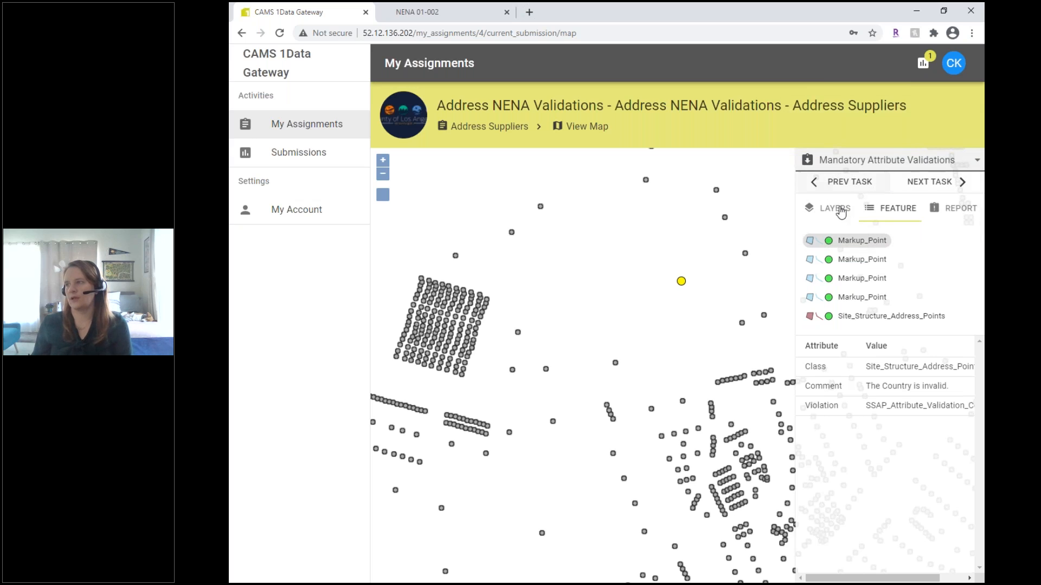
- Hide the Site_Structure_Address_Points layer, and return to the feature details
click(840, 211)
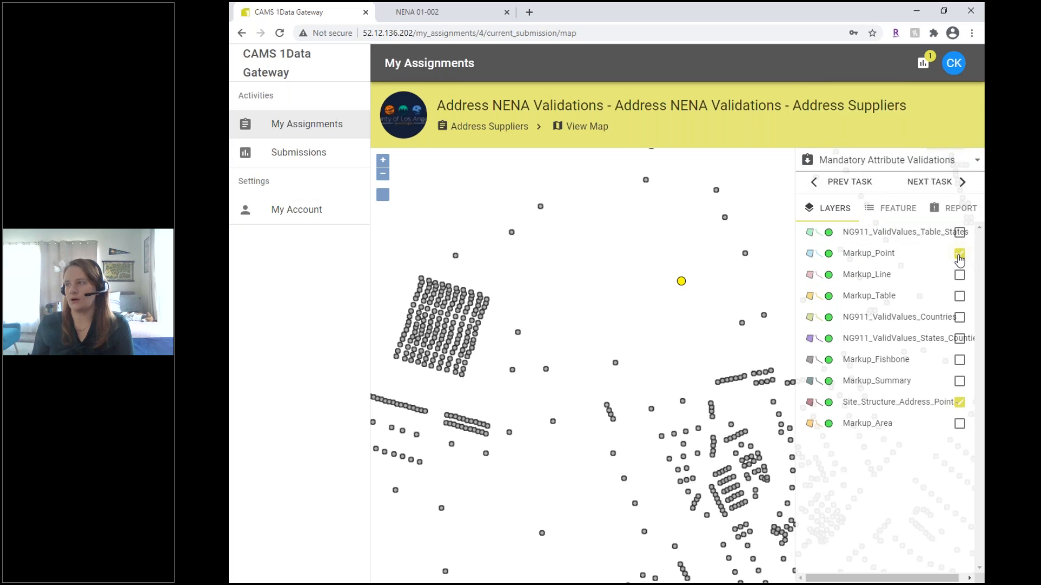
click(961, 404)
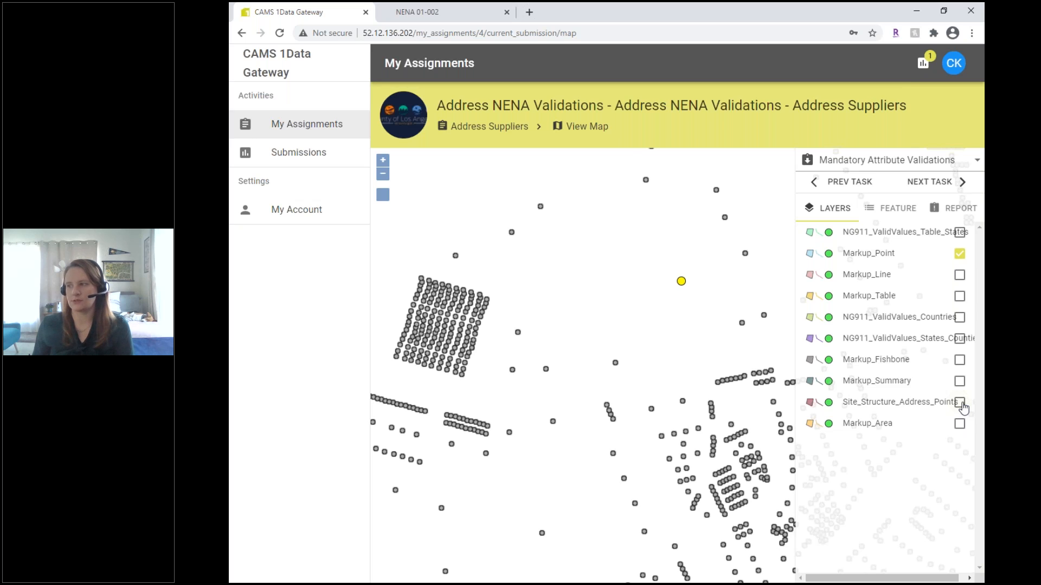
click(902, 212)
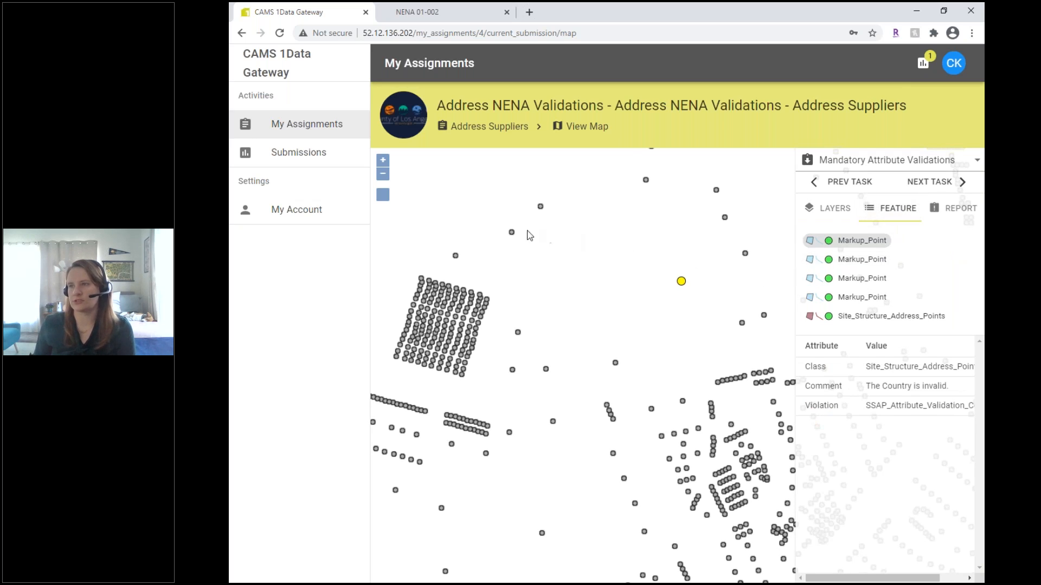
- Select another isolated point northeast of the dense address grid, and examine the violation of each of its Markup_Point features
click(512, 233)
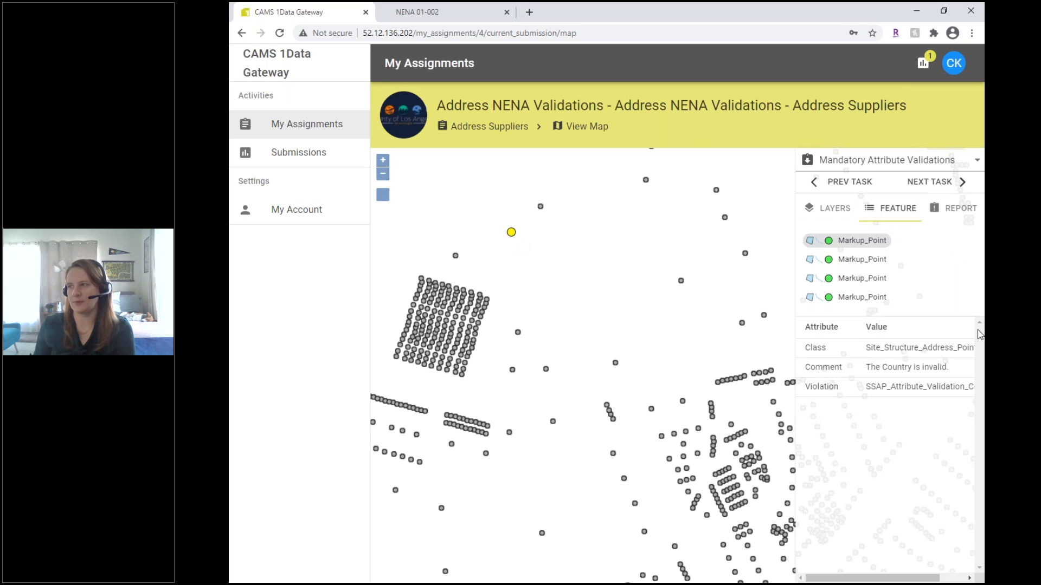
click(861, 260)
click(862, 279)
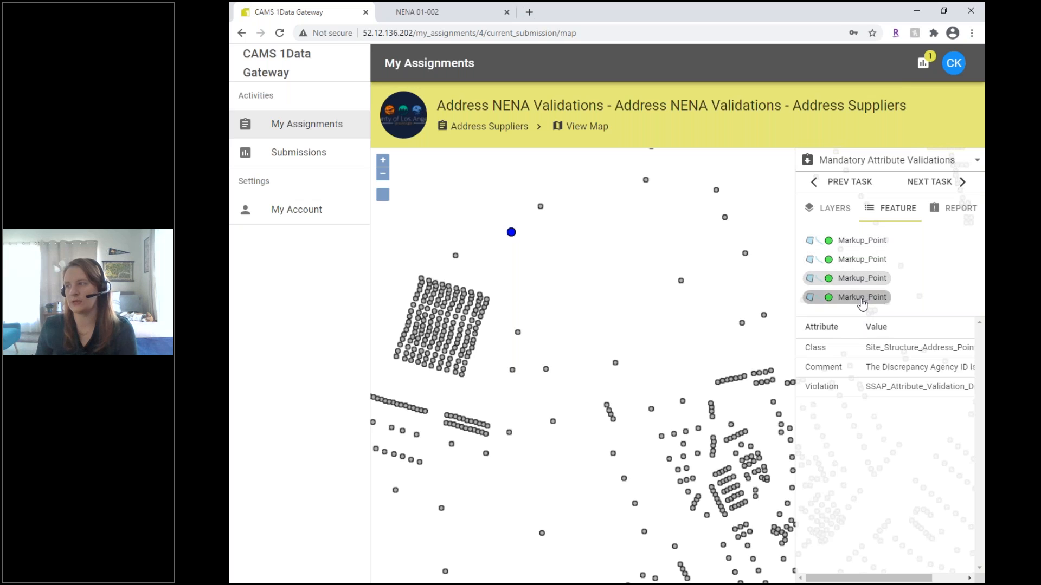
click(862, 298)
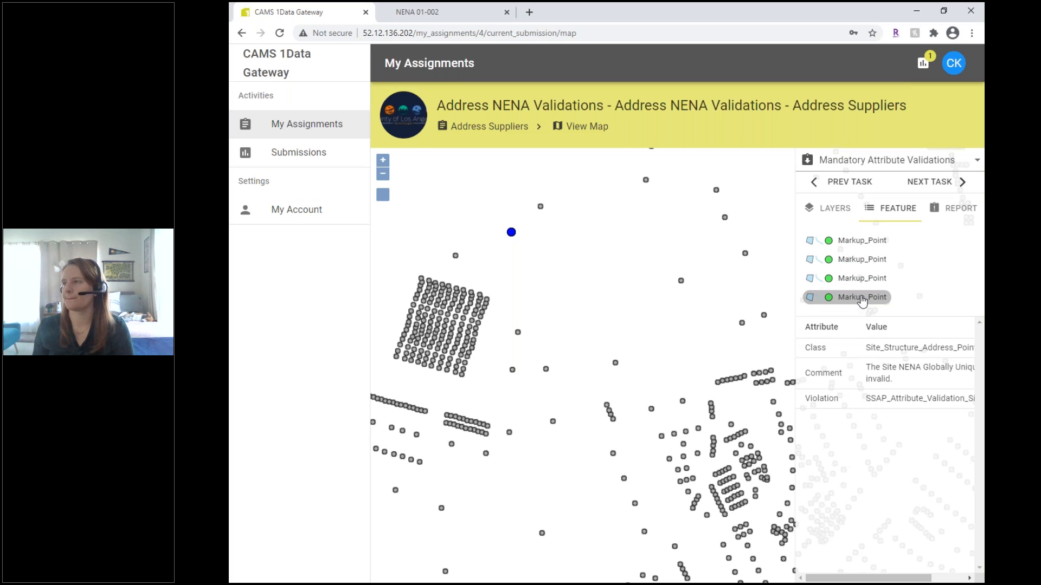
- Return from the map to the Address Suppliers submission, and continue it to the Submission Results stage
click(481, 128)
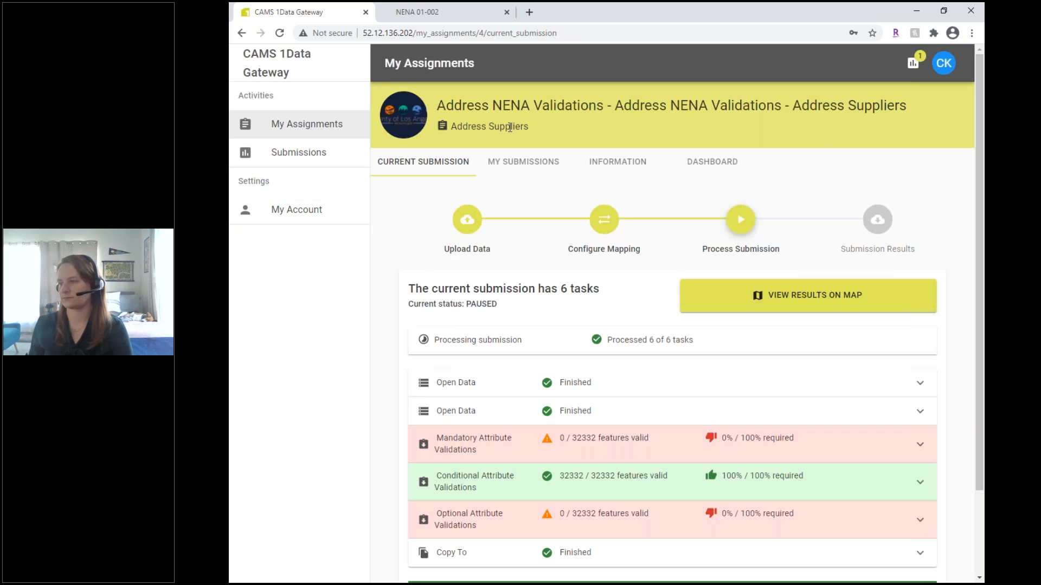
scroll(638, 294, down, 1)
scroll(638, 298, down, 2)
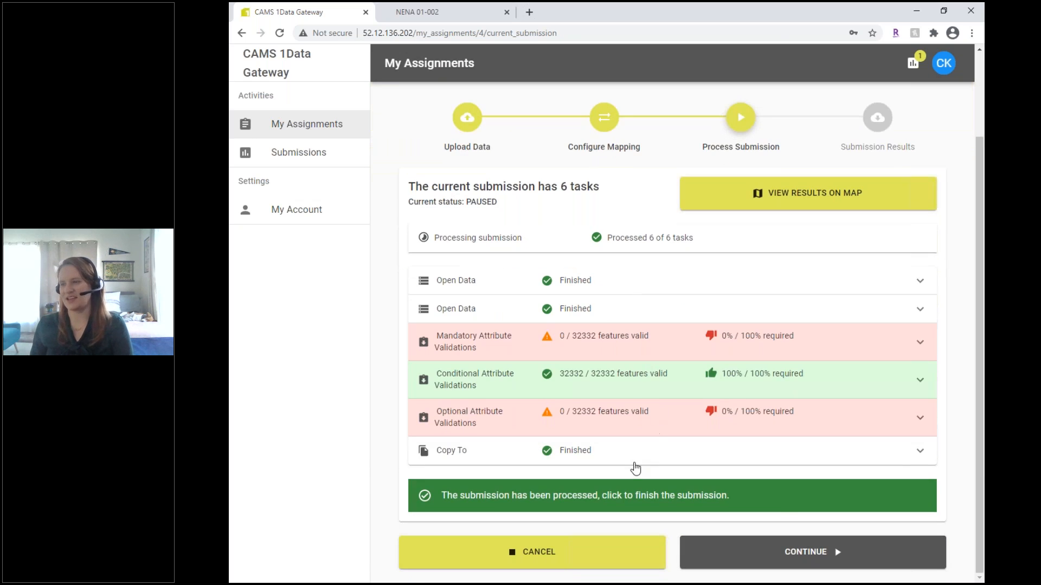
click(799, 551)
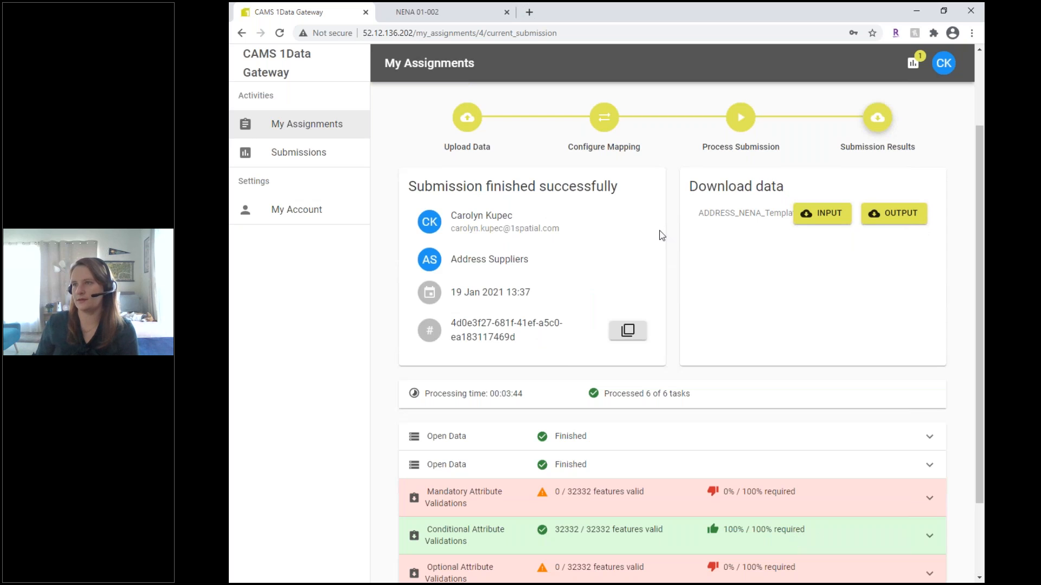
- Highlight the submission's completion heading and part of its date one after the other, and clear the highlighting
triple_click(434, 189)
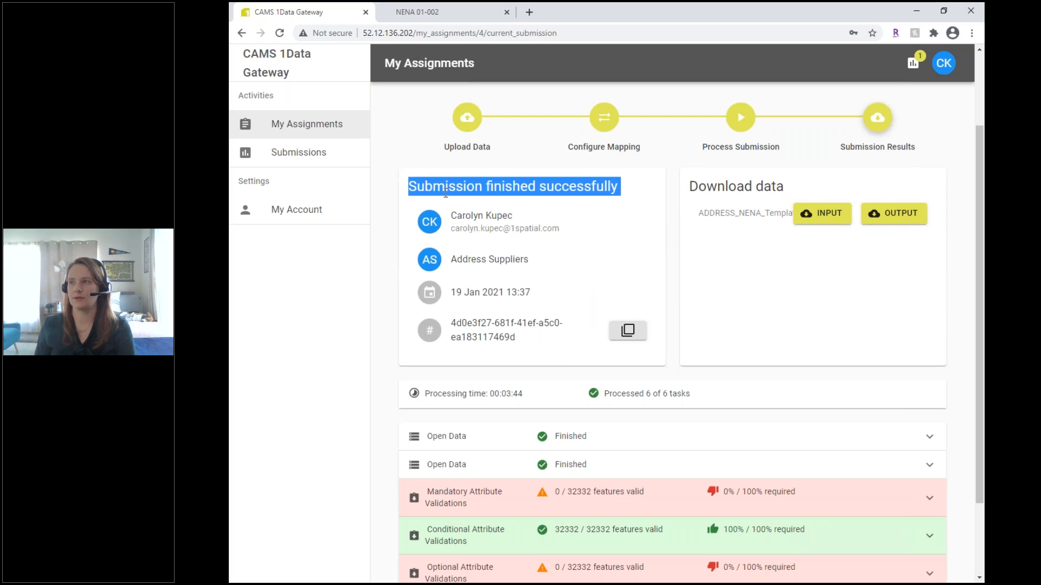
click(610, 231)
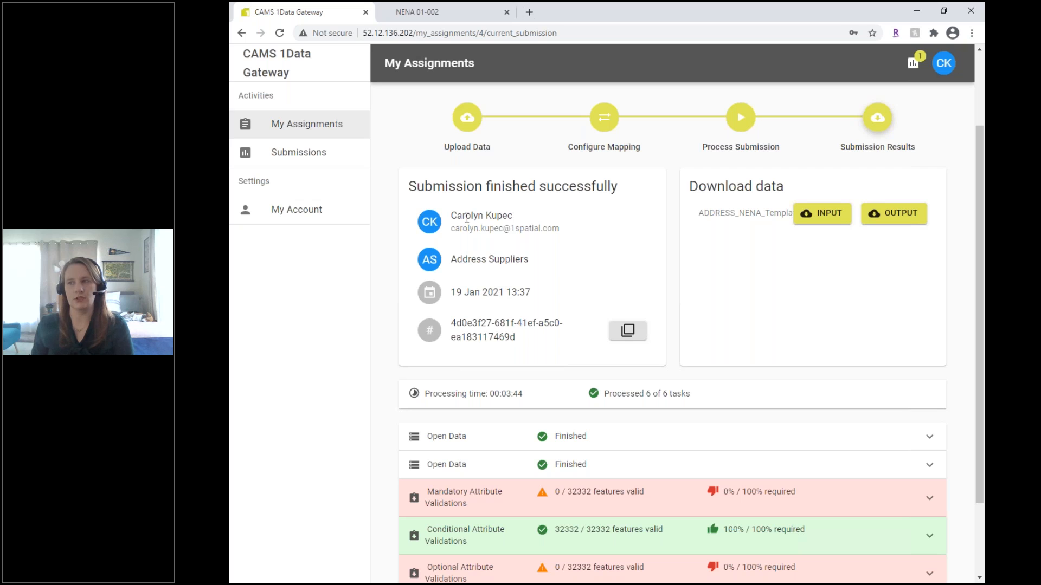
triple_click(465, 292)
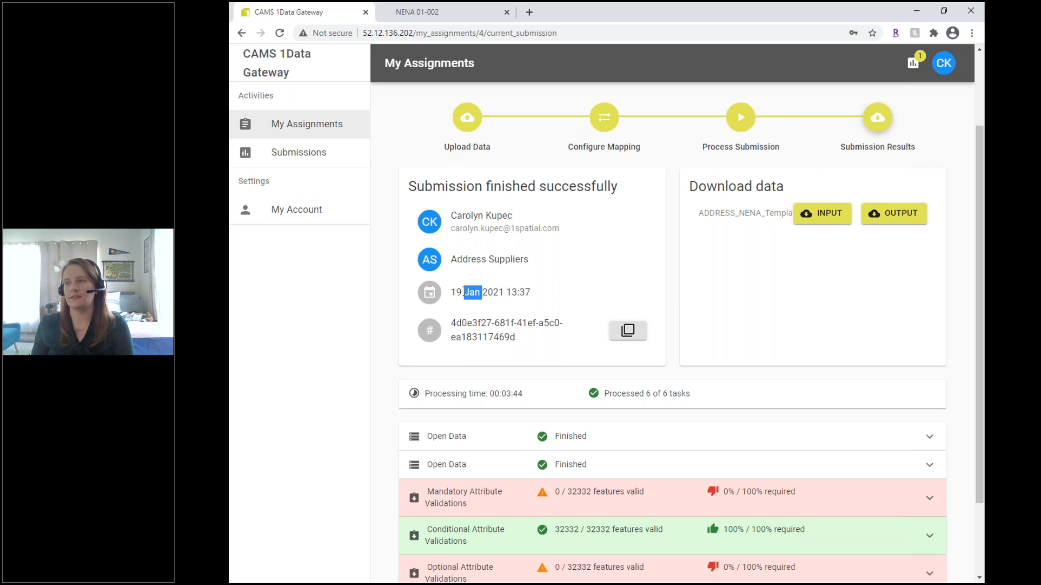
click(539, 278)
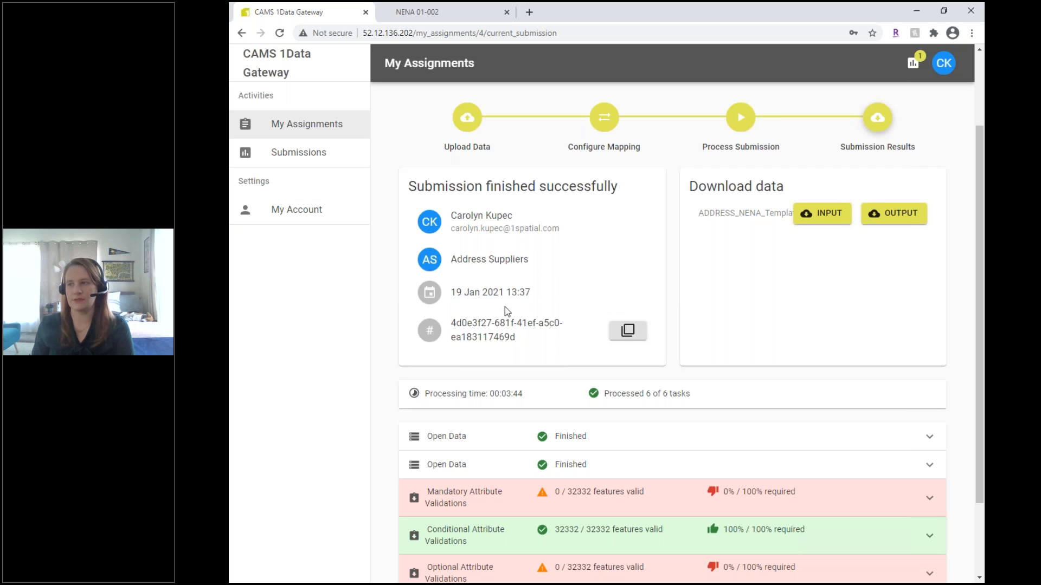
- Copy the submission's ID, then highlight its processing time and clear the highlighting
triple_click(474, 321)
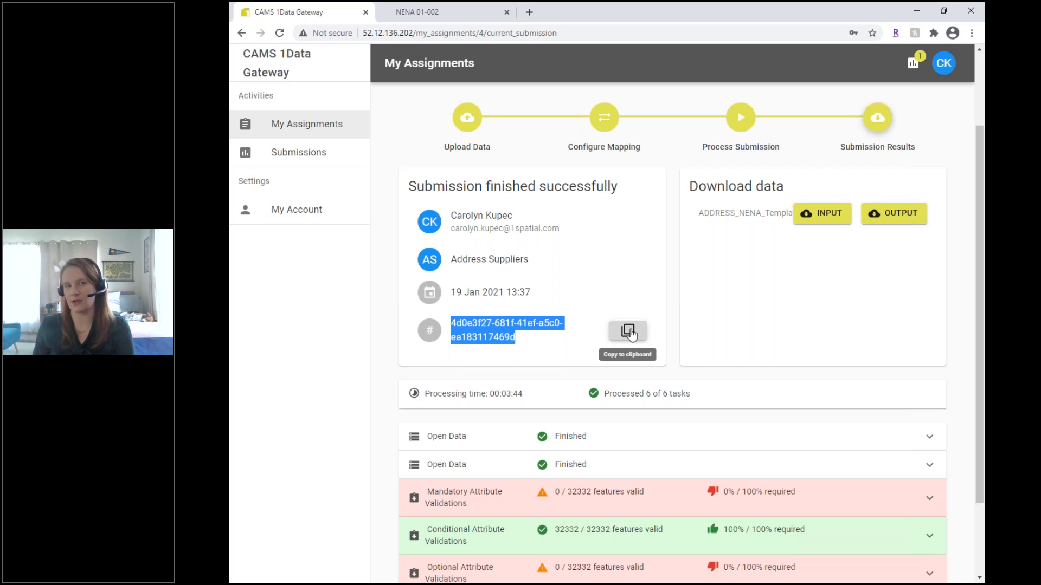
right_click(503, 328)
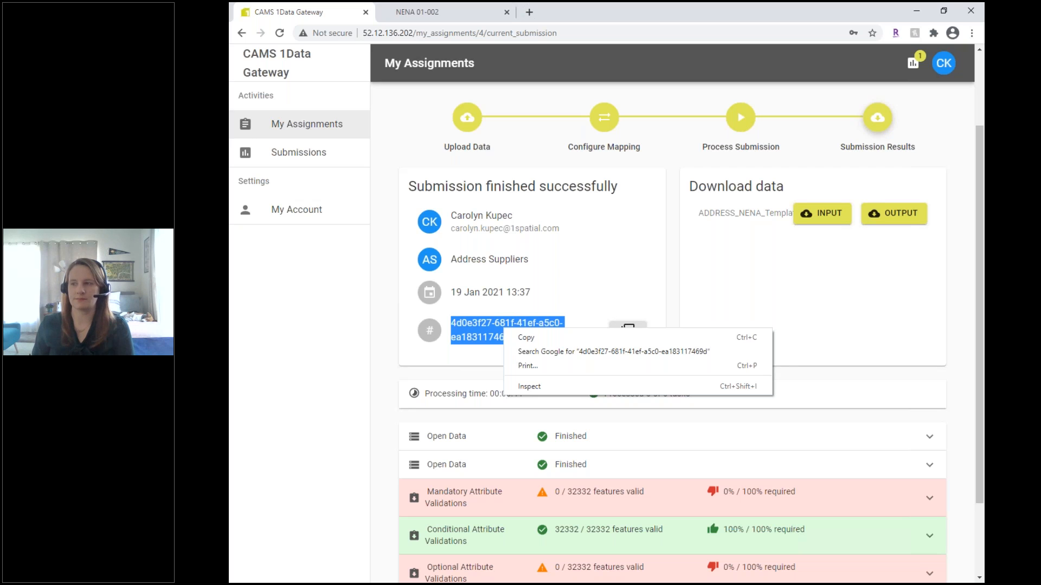
click(516, 337)
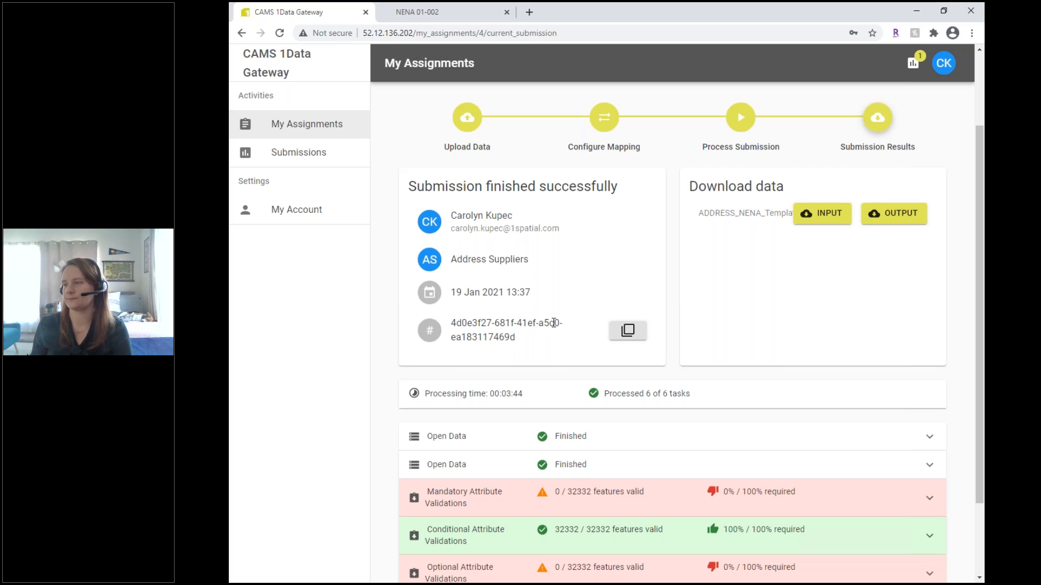
drag(426, 394, 522, 394)
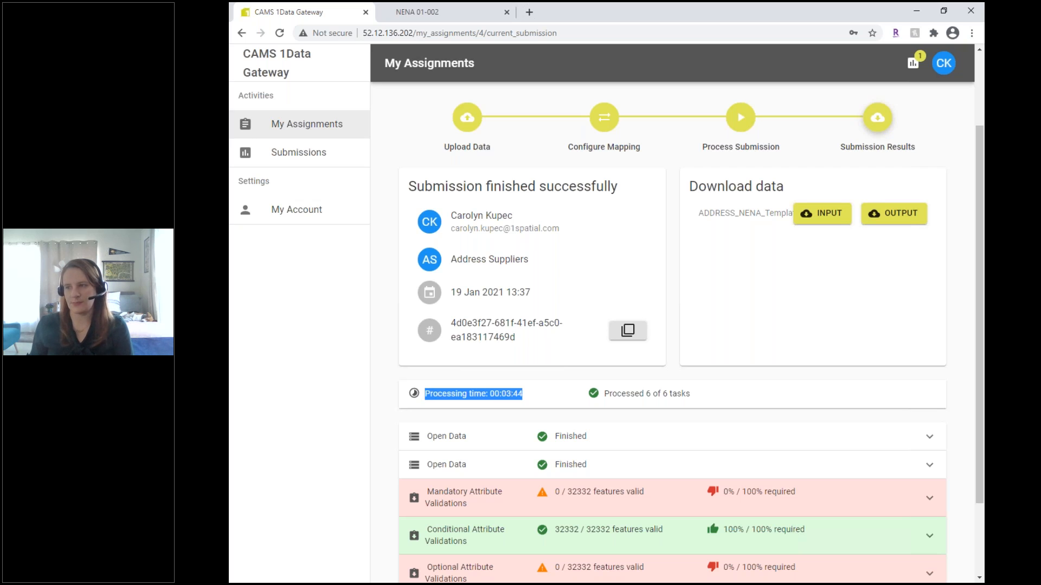
click(564, 396)
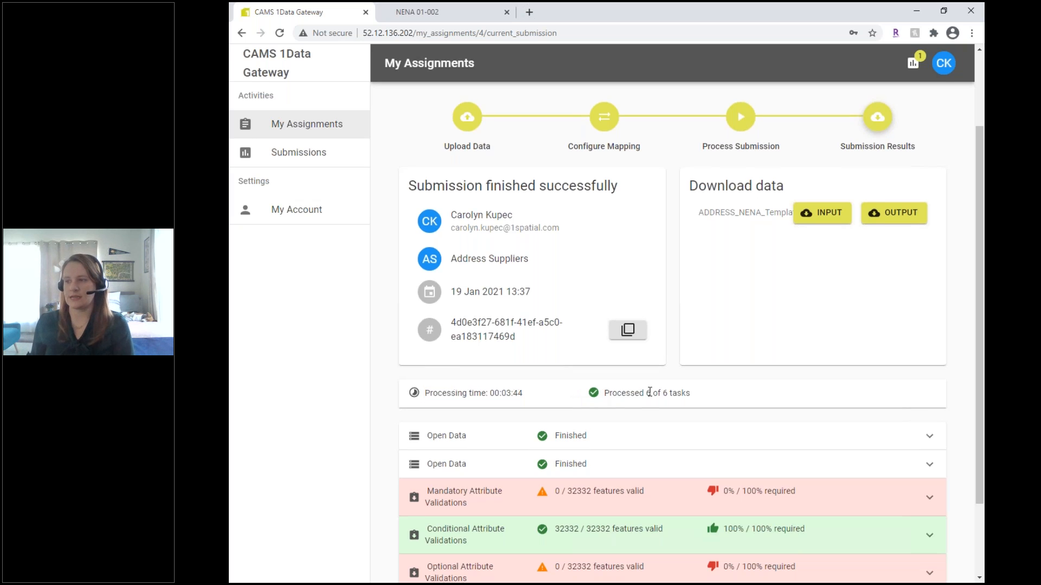
- Examine the class details of the submission's Open Data tasks, and collapse them again
scroll(649, 392, down, 2)
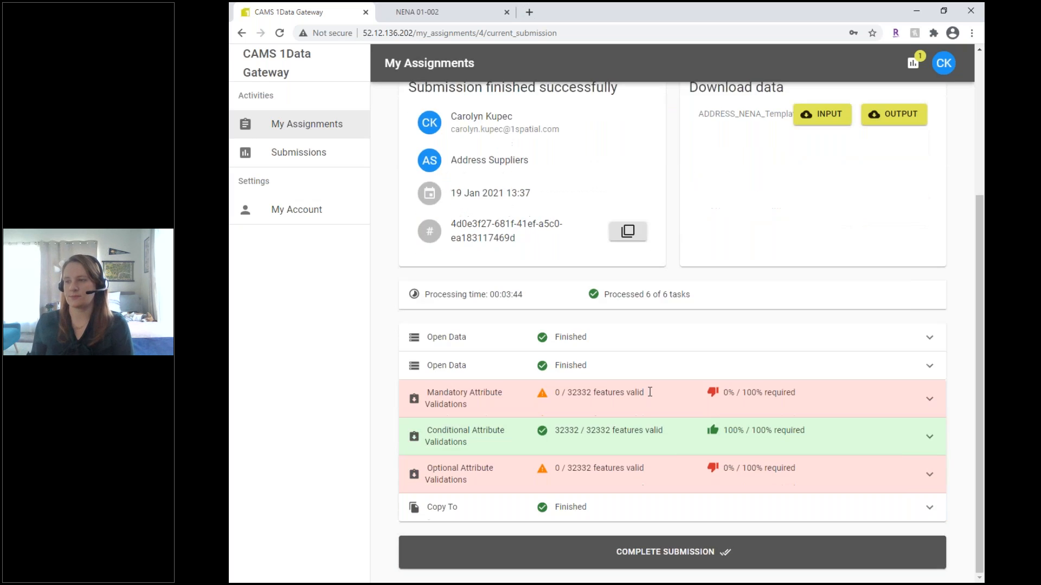
click(560, 346)
click(559, 346)
click(565, 366)
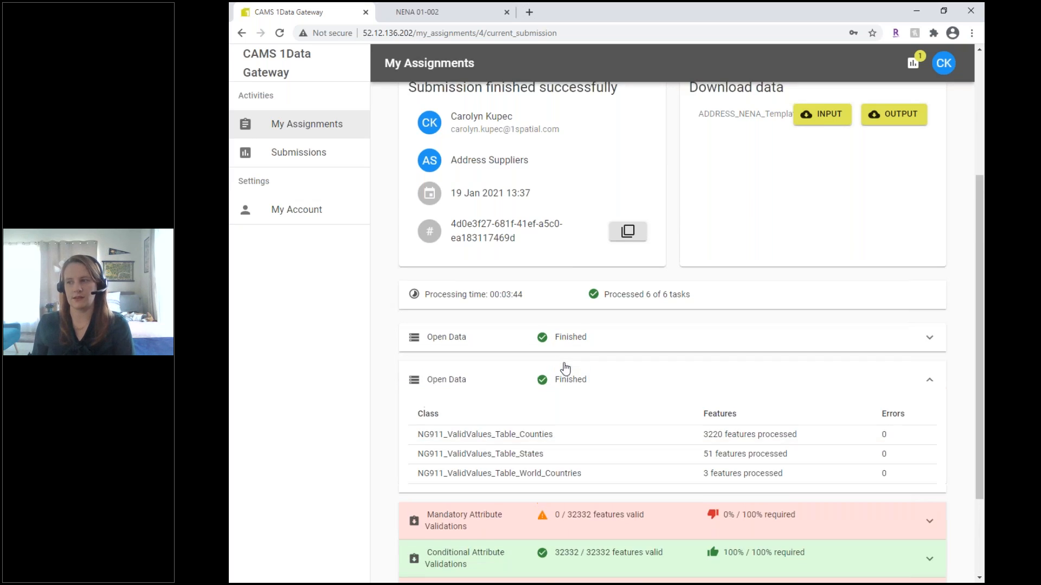
click(563, 374)
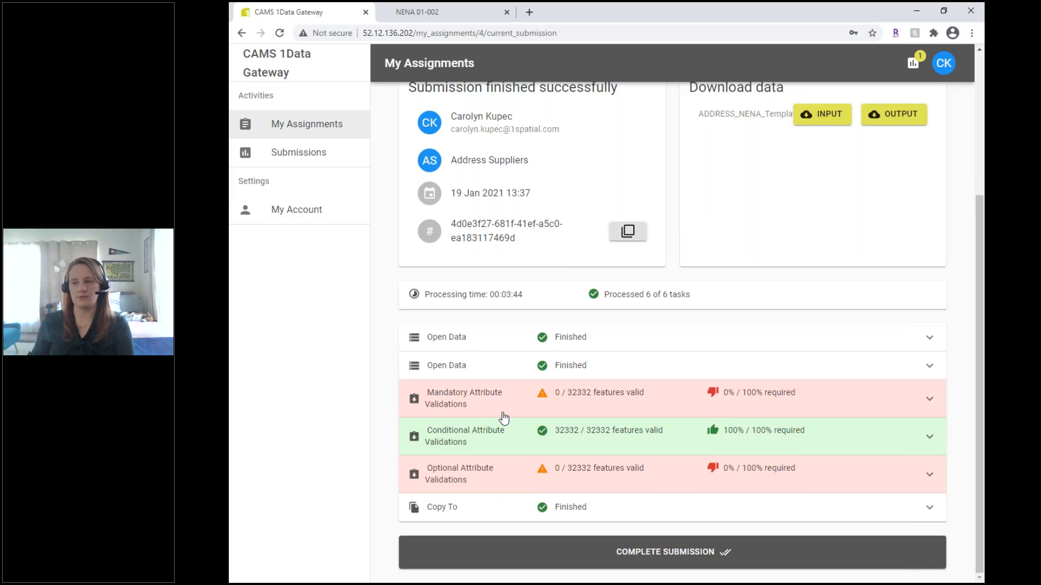
- Expand the Copy To task's details, and highlight the Markup_Point features processed before clearing the highlighting
click(476, 519)
scroll(477, 521, down, 3)
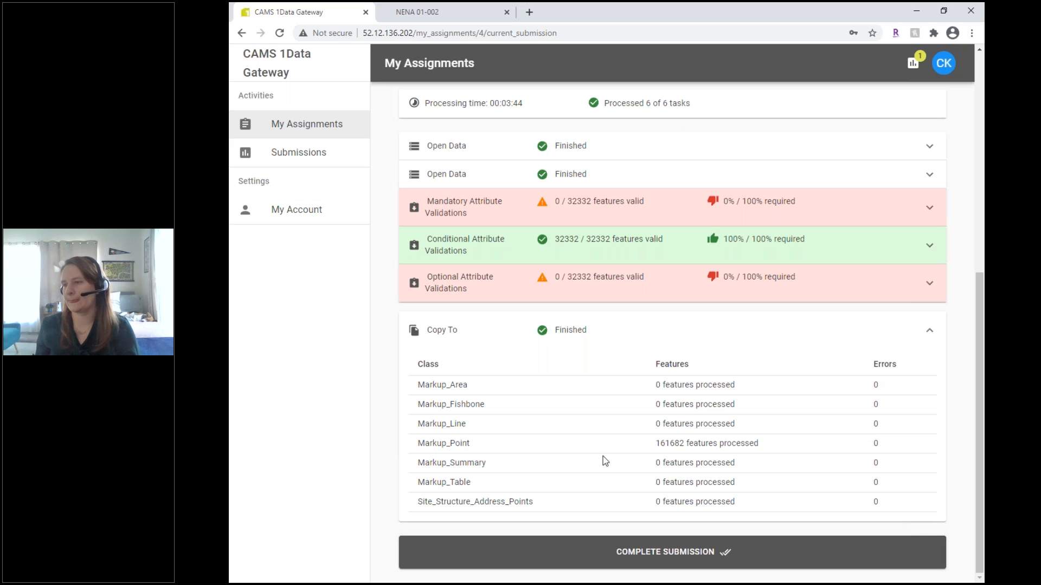
triple_click(672, 444)
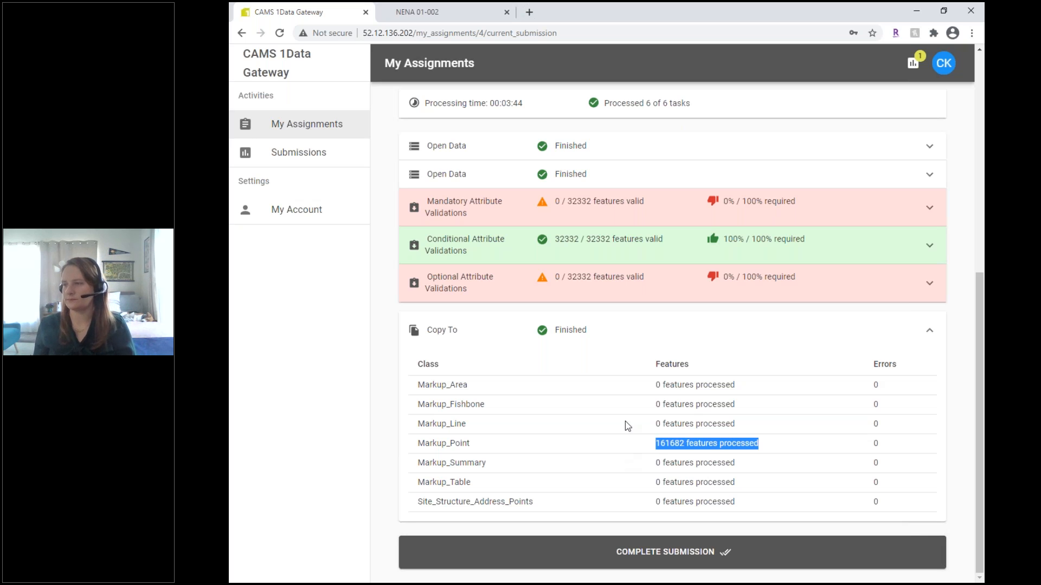
click(645, 356)
- Download the output data of the finished submission
scroll(645, 356, up, 1)
scroll(645, 357, up, 6)
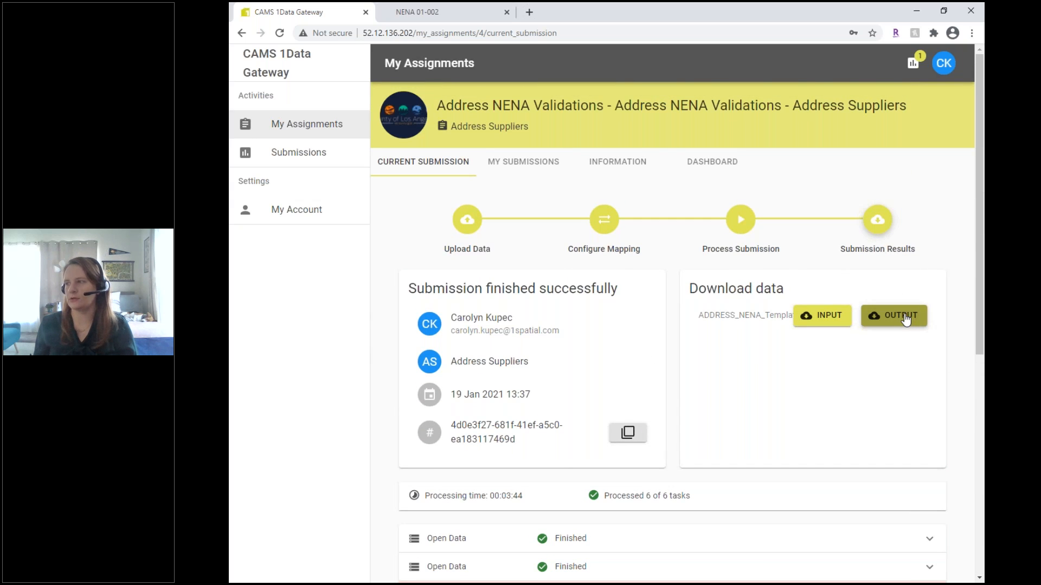
click(904, 319)
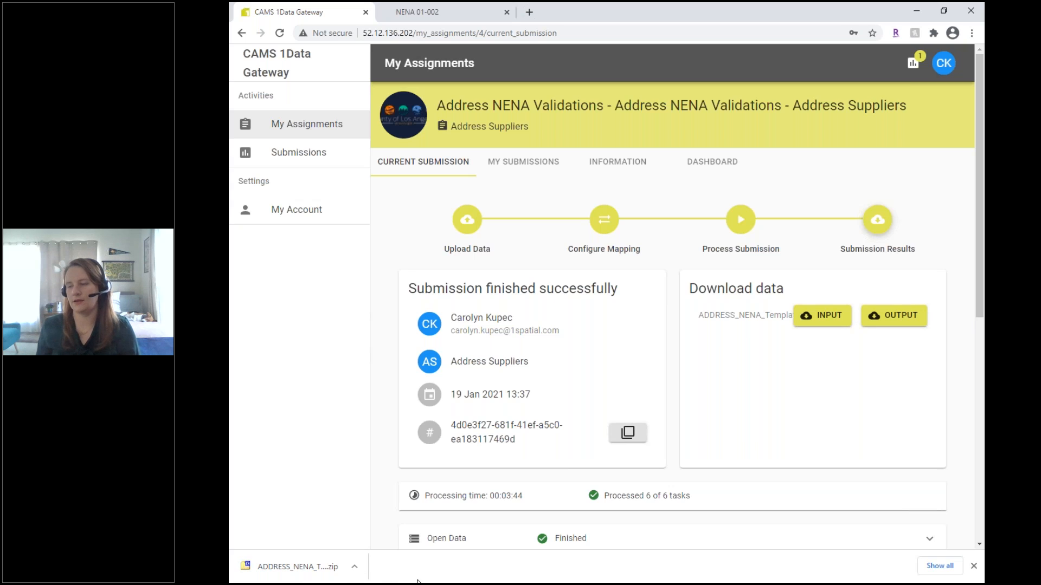
- Switch to the 1DG_AddressPt_results map in ArcMap, maximize its window, and widen the map view by narrowing the table of contents
click(590, 584)
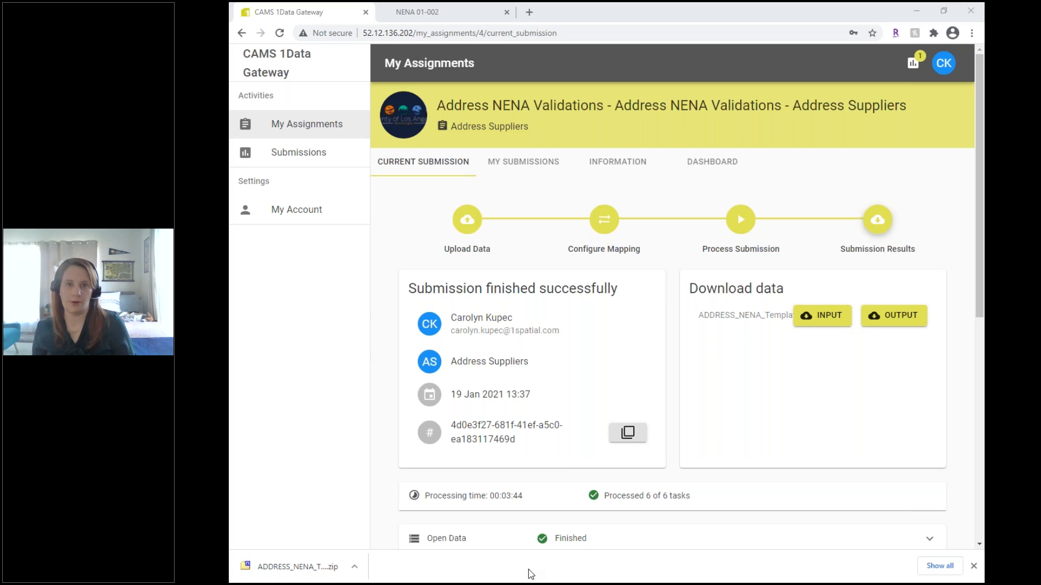
drag(229, 13, 513, 74)
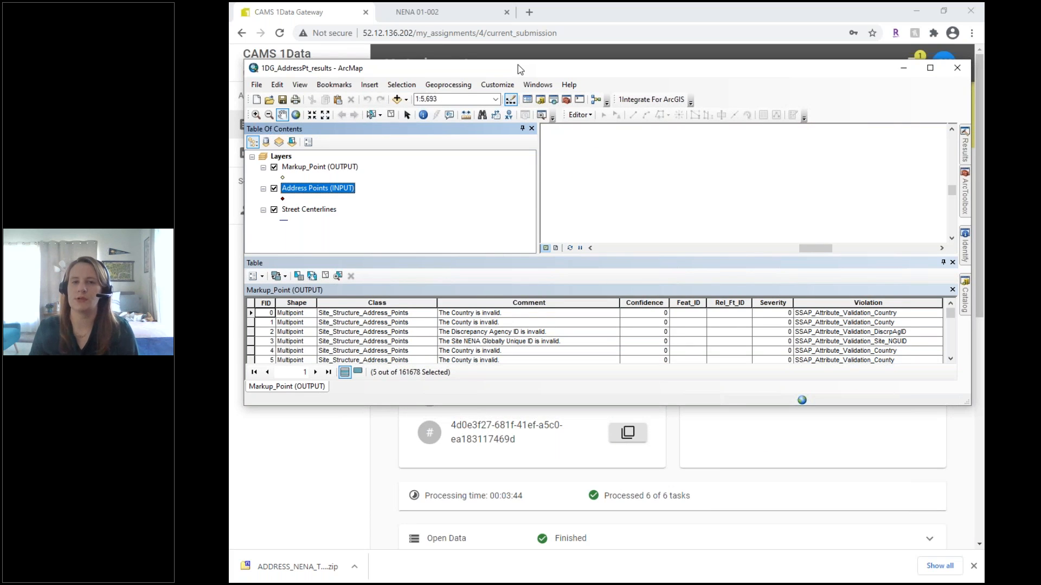
double_click(519, 64)
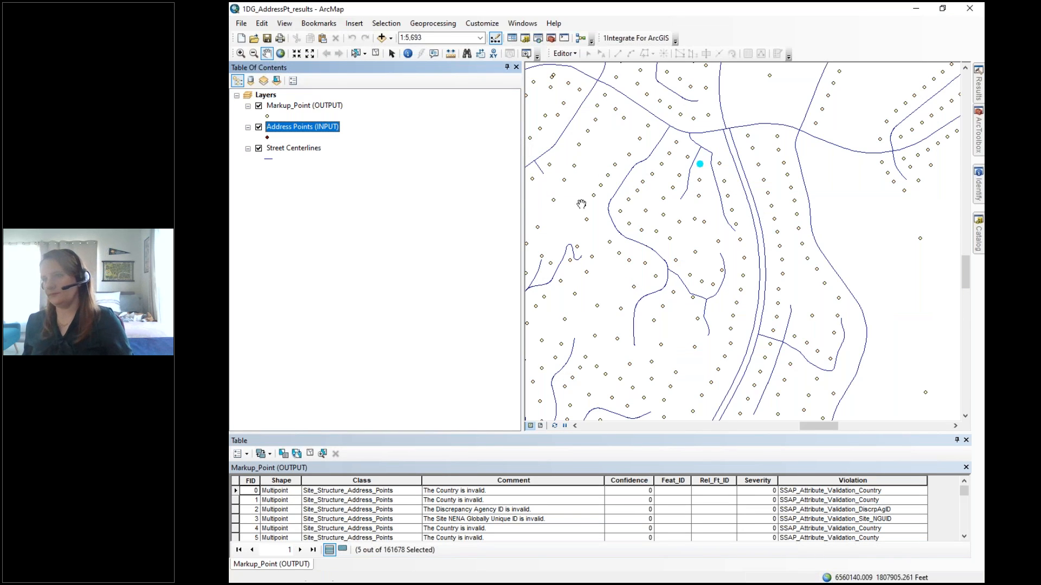
drag(413, 215, 365, 220)
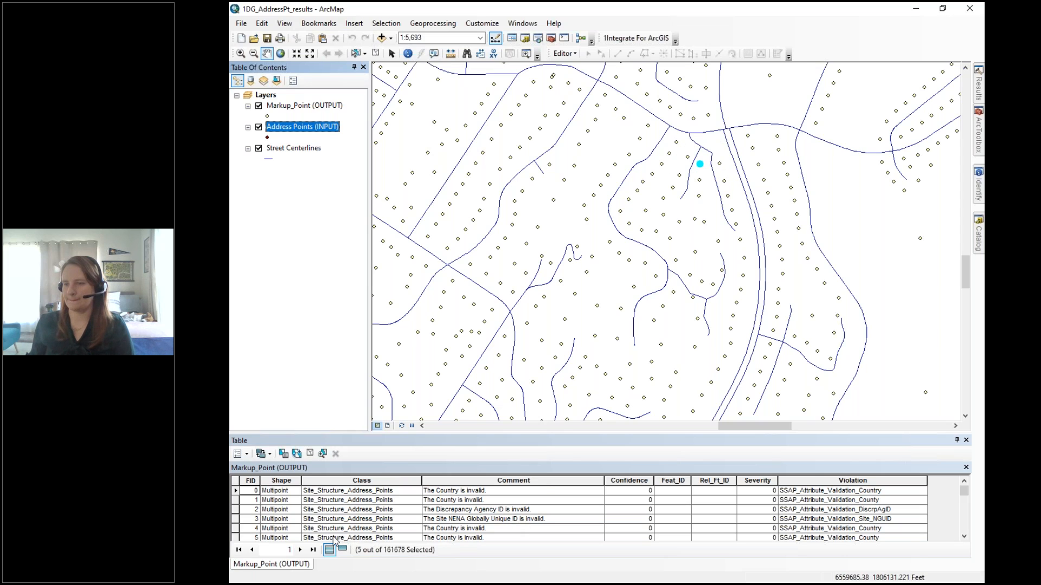
- Show only the selected records of the Markup_Point (OUTPUT) table and highlight them all, then activate the Select Features tool
click(343, 551)
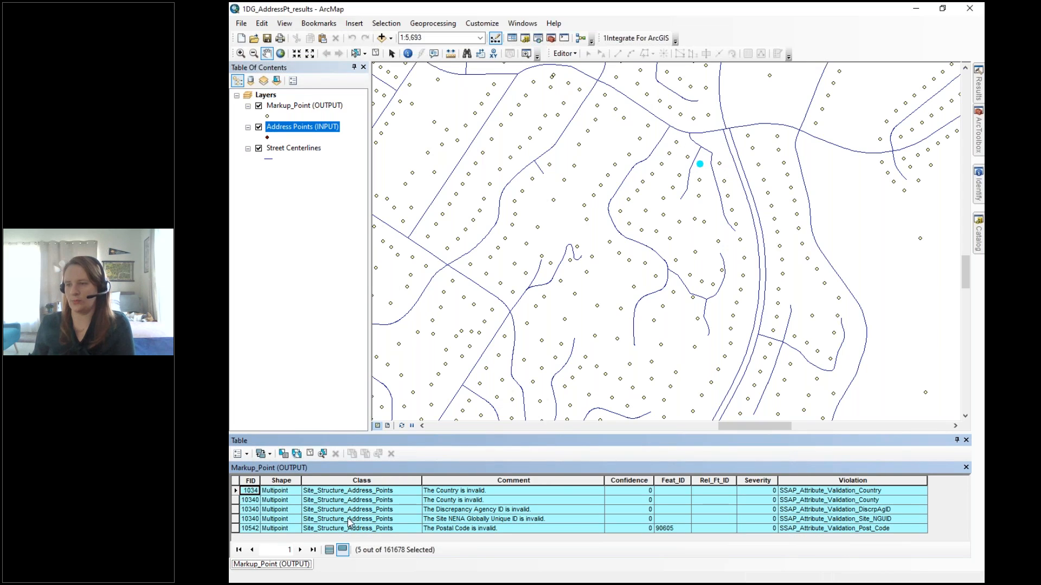
drag(236, 490, 240, 541)
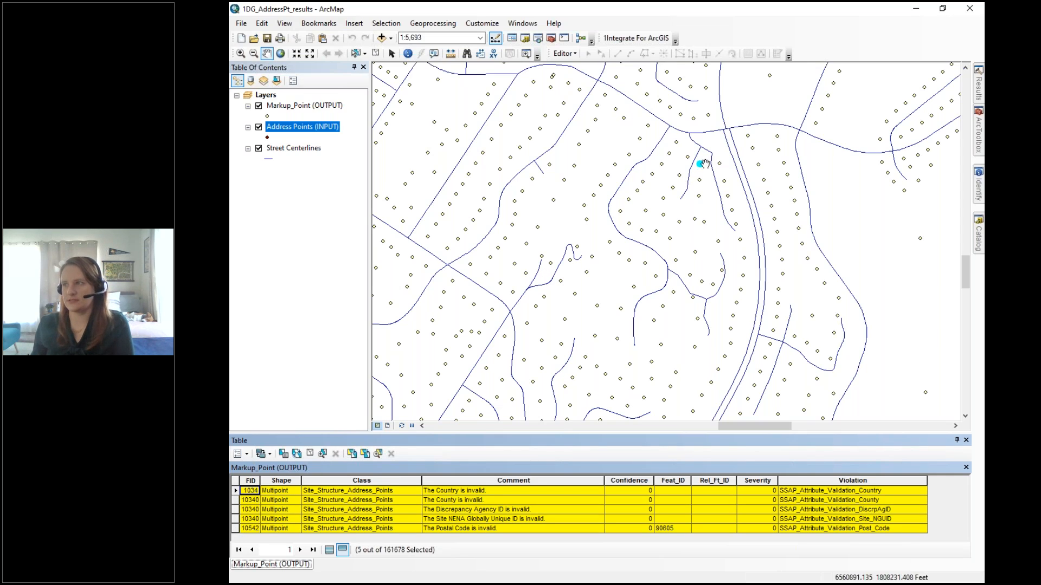
click(407, 54)
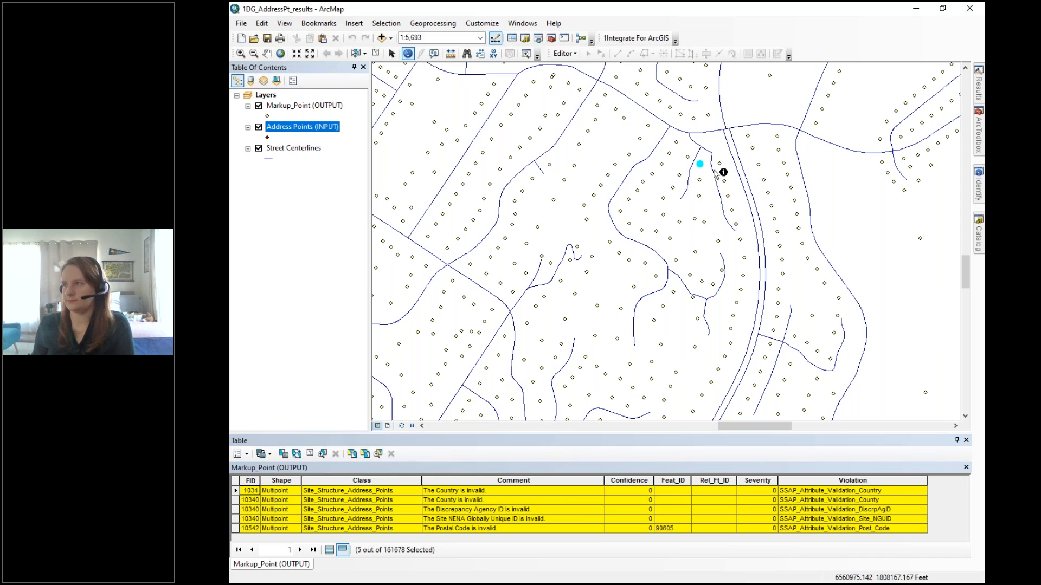
click(355, 54)
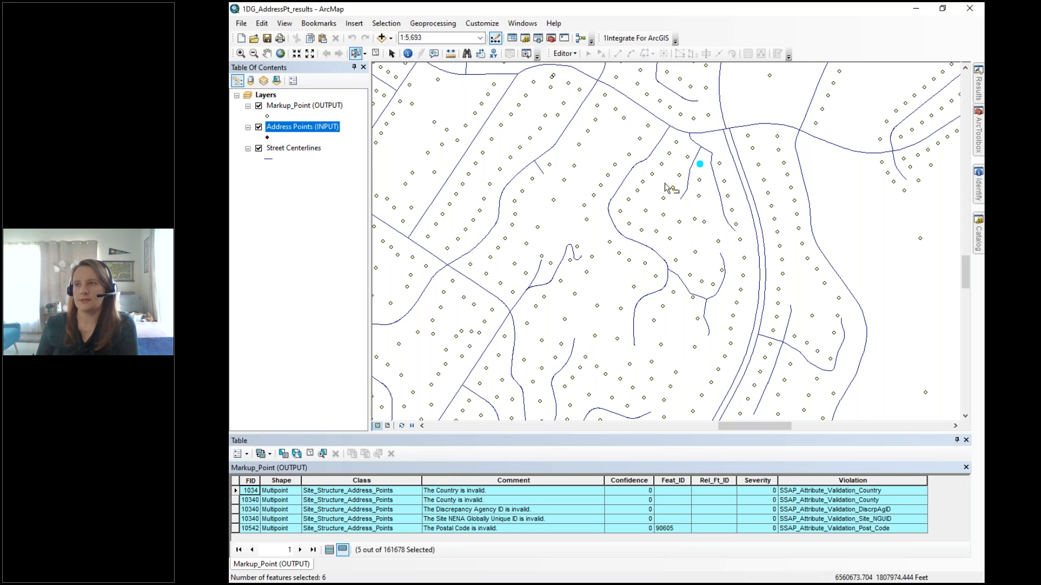
- Select the Markup_Point (OUTPUT) layer, and show all records in its table with the first record's comment selected
click(309, 106)
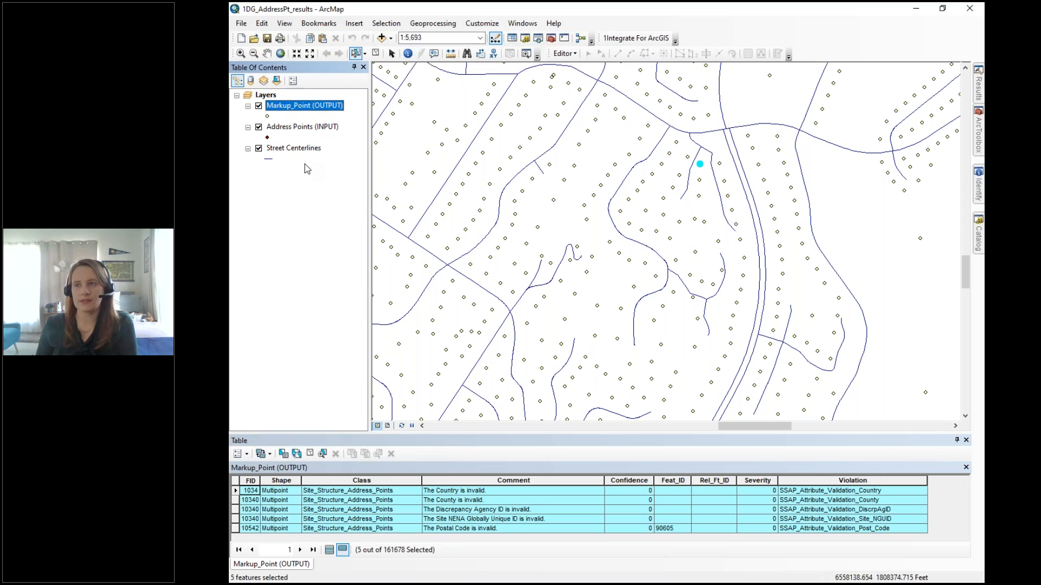
click(329, 550)
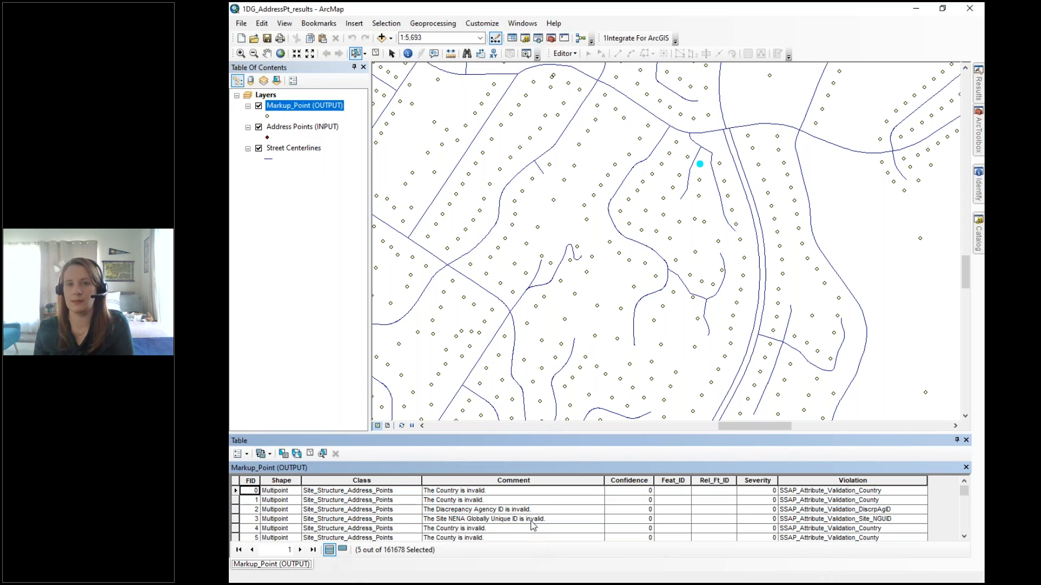
click(532, 494)
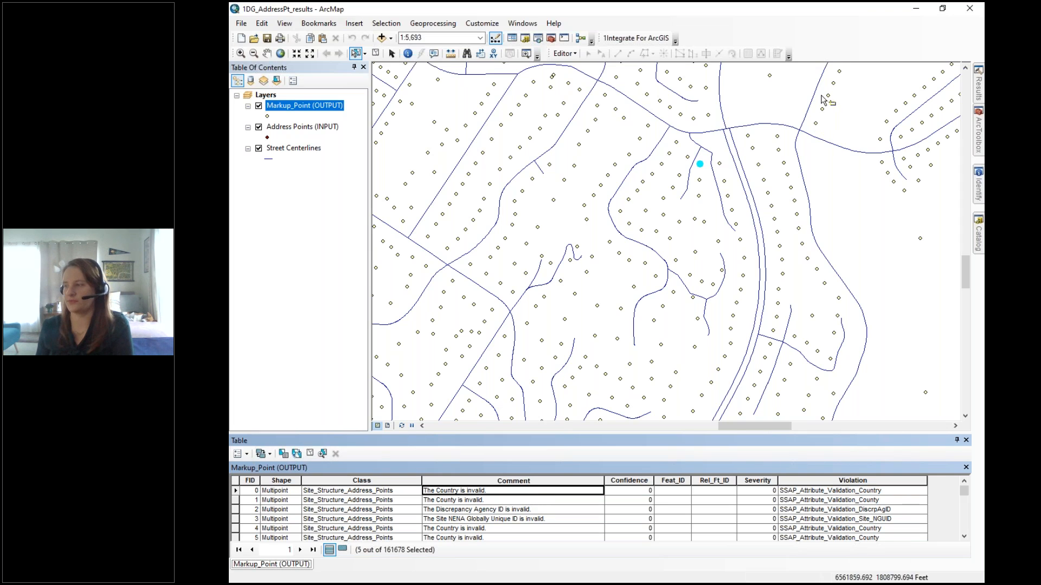
- Return to the CAMS 1Data Gateway, and complete the Address Suppliers submission
click(909, 16)
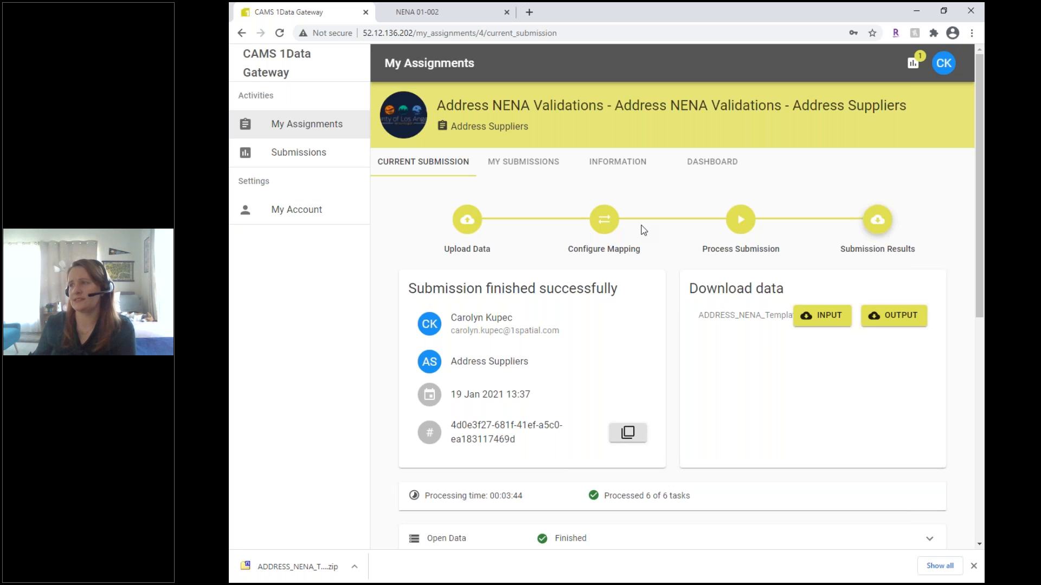
scroll(656, 254, down, 8)
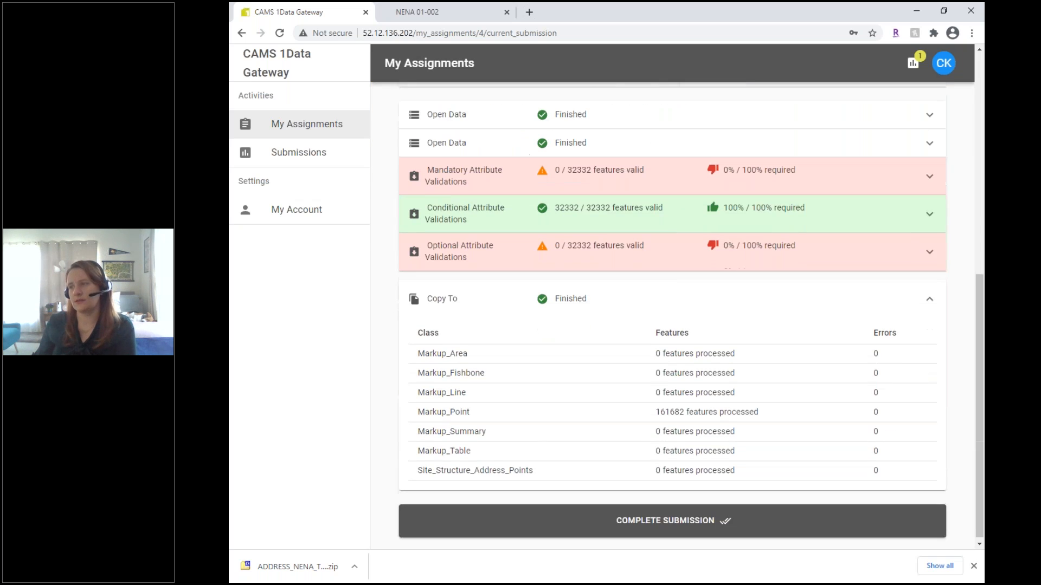
click(685, 519)
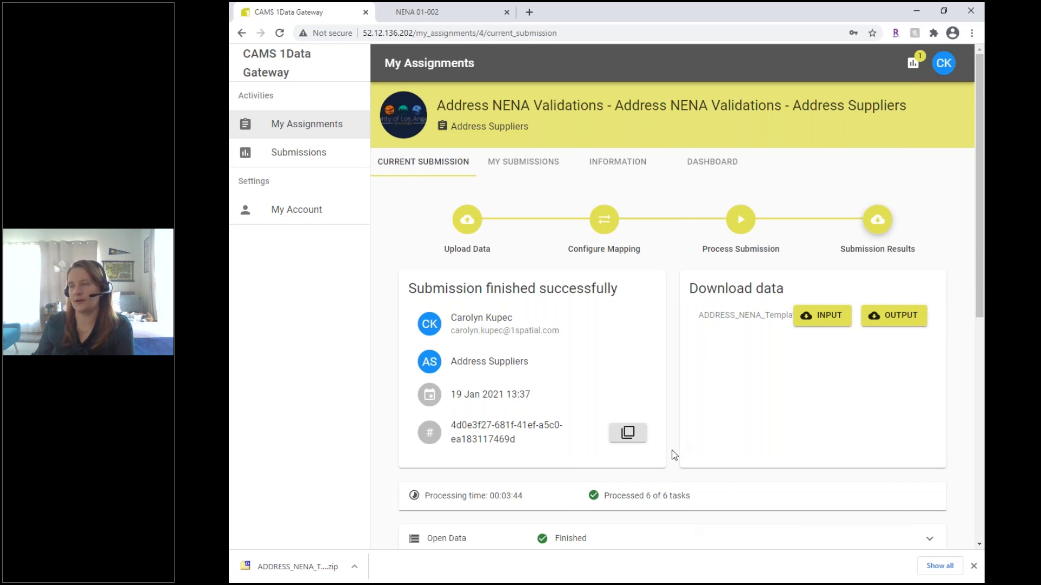
scroll(672, 450, down, 8)
click(660, 524)
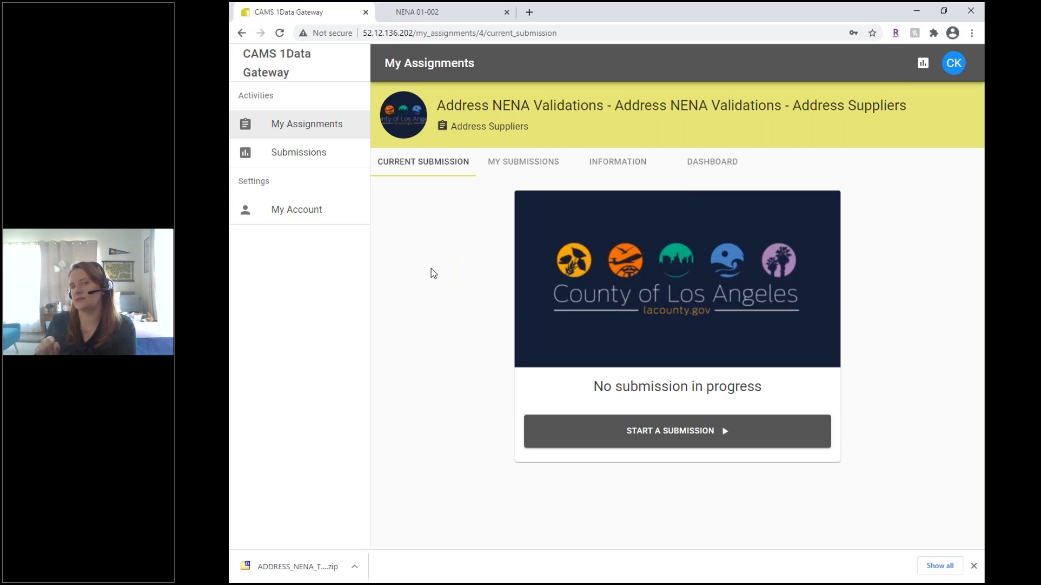
- Review the 19 Jan 2021 13:37 entry from the assignment's past submissions, and return to the submissions list
click(507, 171)
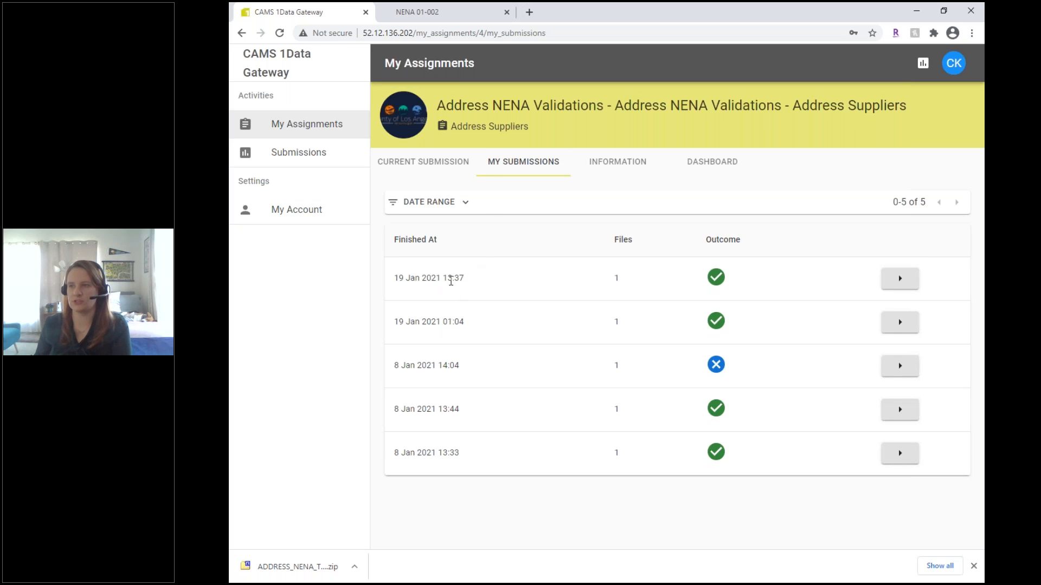
triple_click(451, 282)
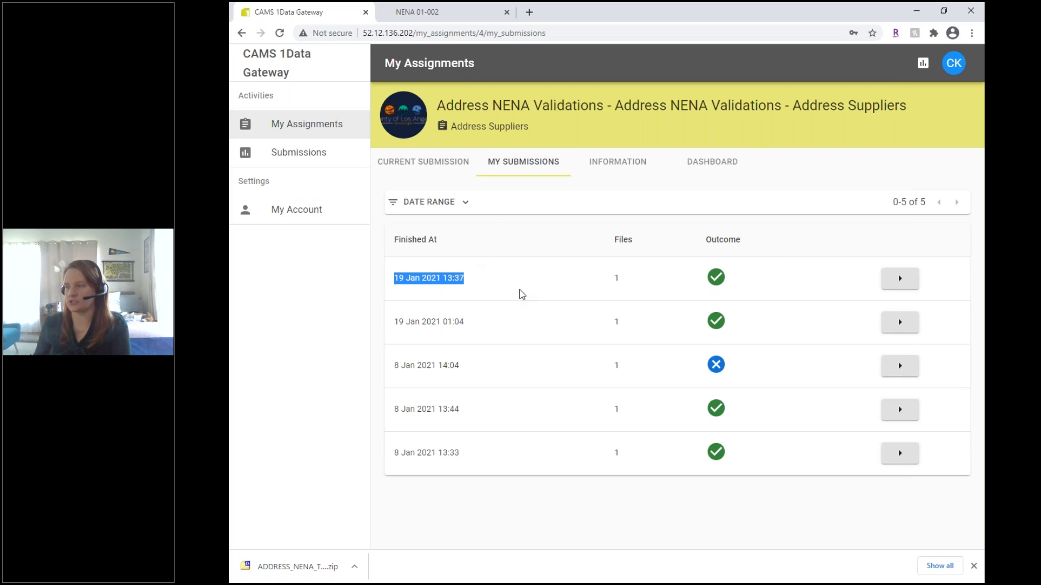
click(522, 291)
click(889, 278)
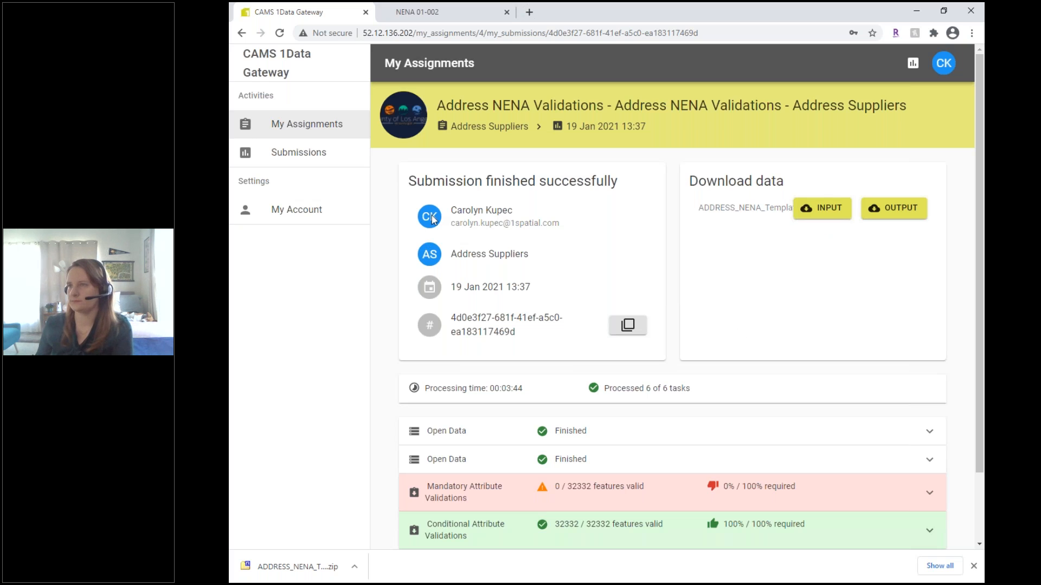
scroll(431, 216, down, 2)
scroll(431, 216, up, 2)
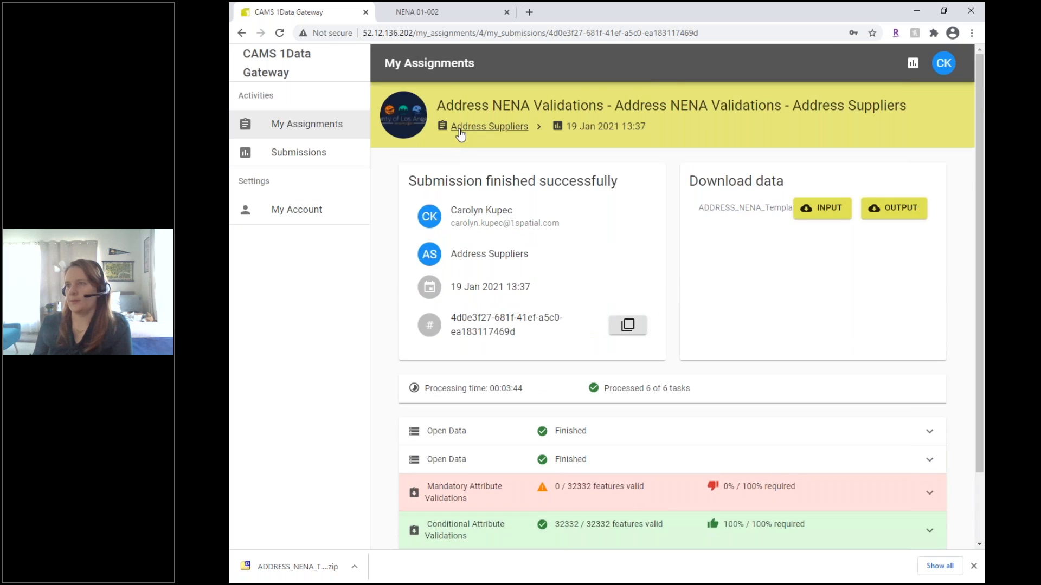
click(457, 129)
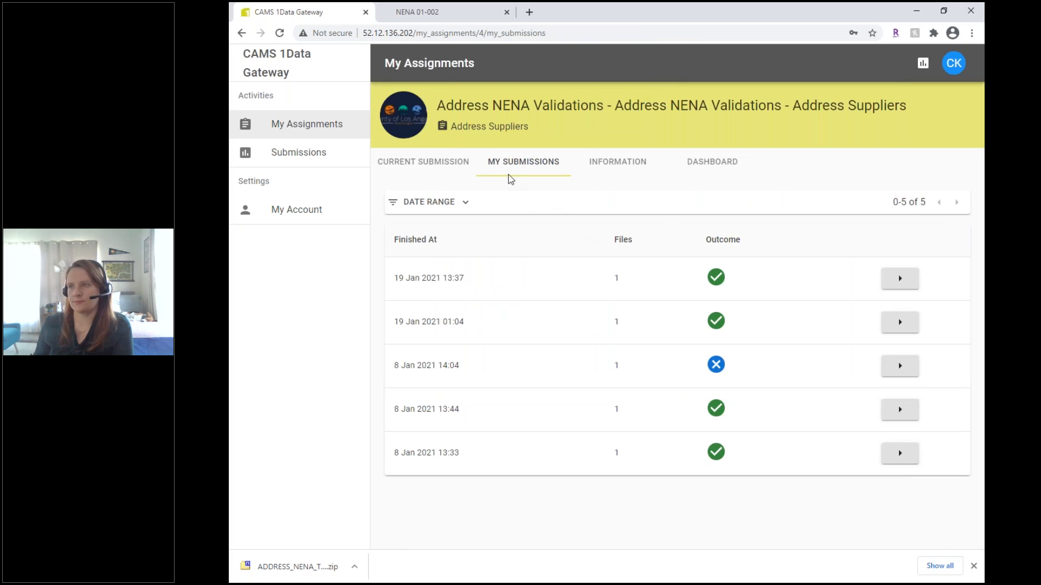
- View the assignment's documentation information, and examine the dashboard charts for submissions by day and conformance over time
click(621, 161)
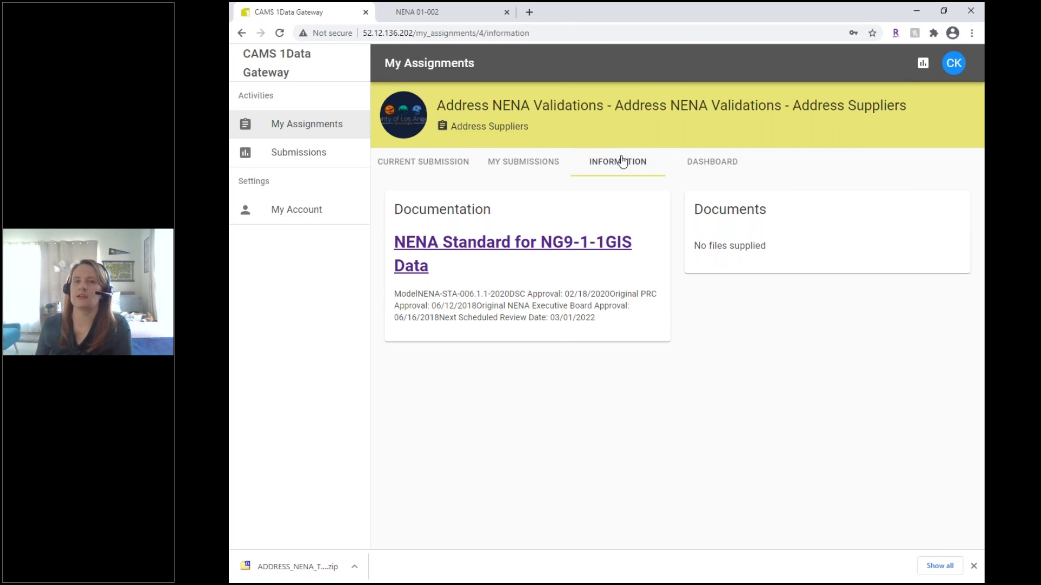
click(707, 167)
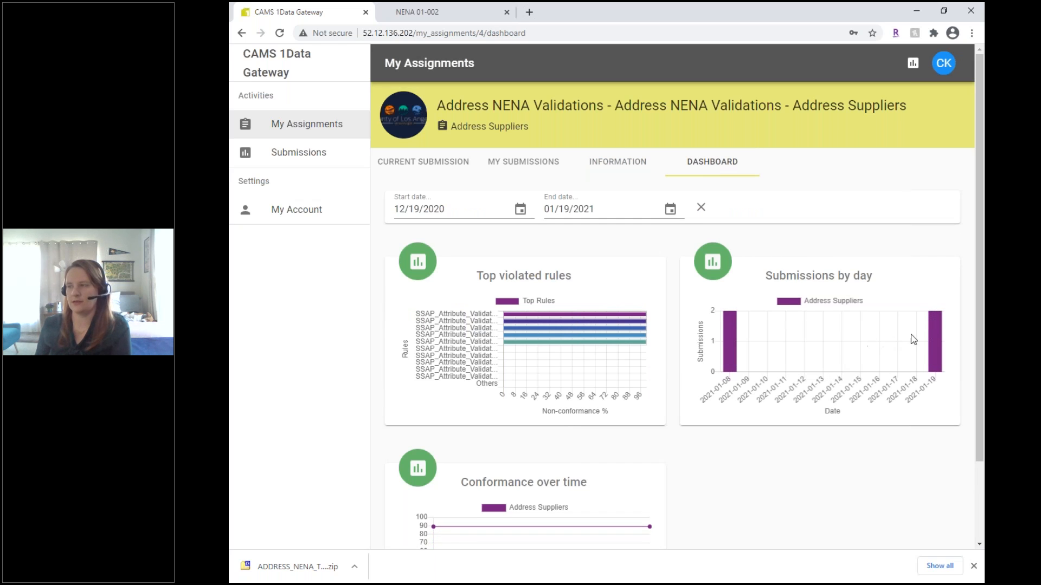
mouse_move(936, 364)
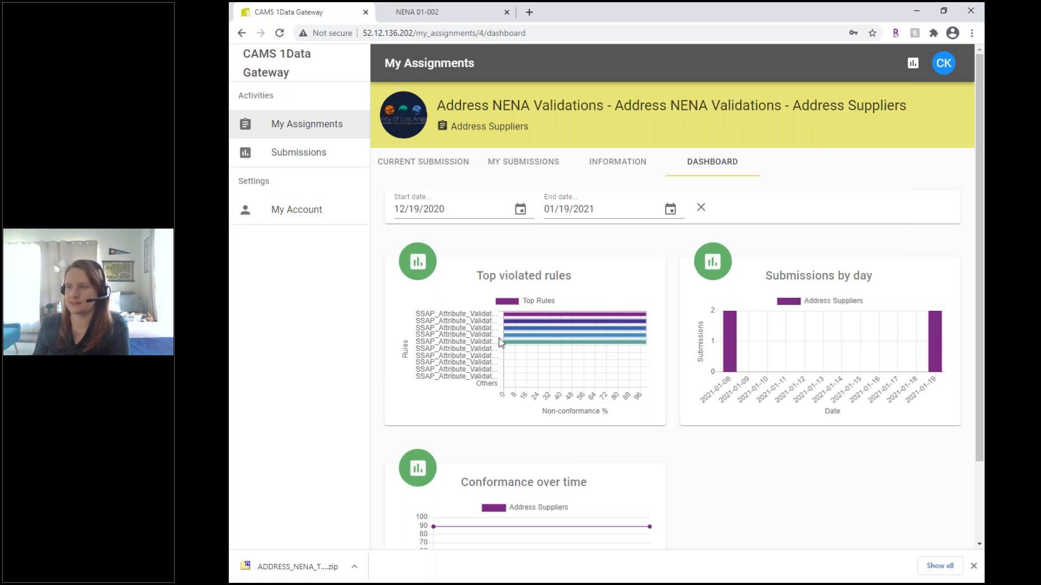
scroll(470, 479, down, 2)
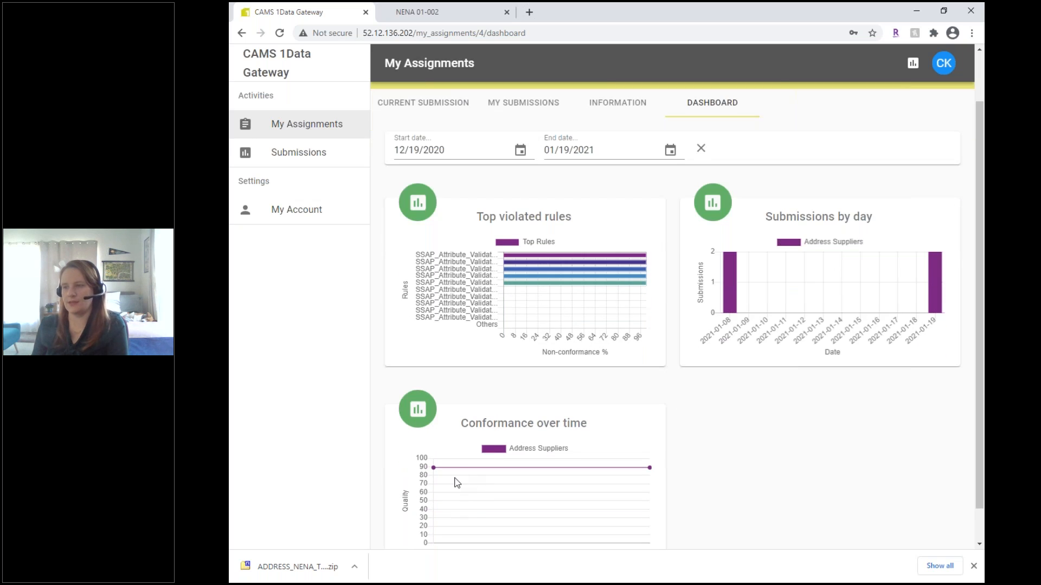
mouse_move(651, 431)
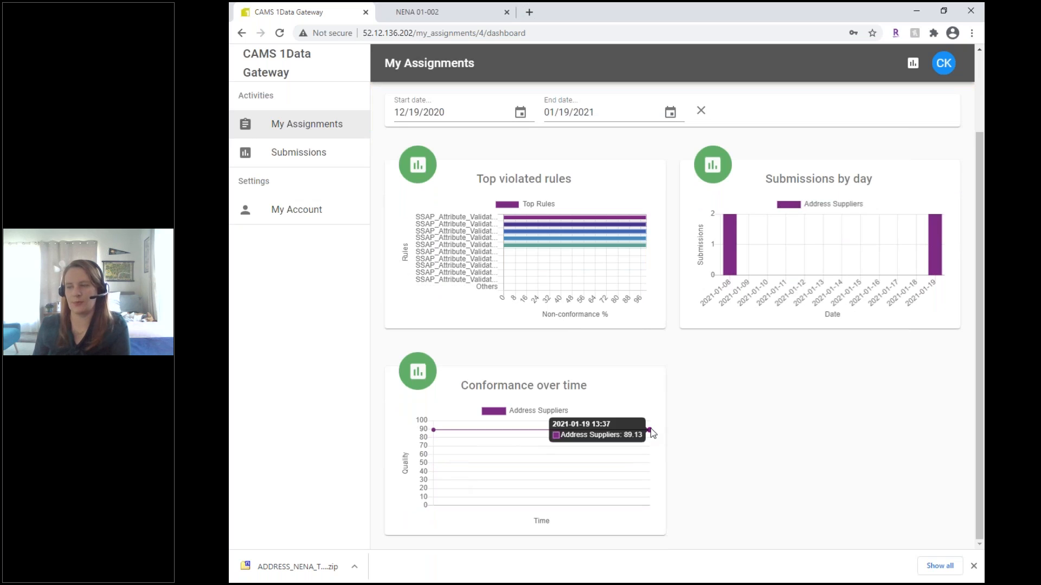
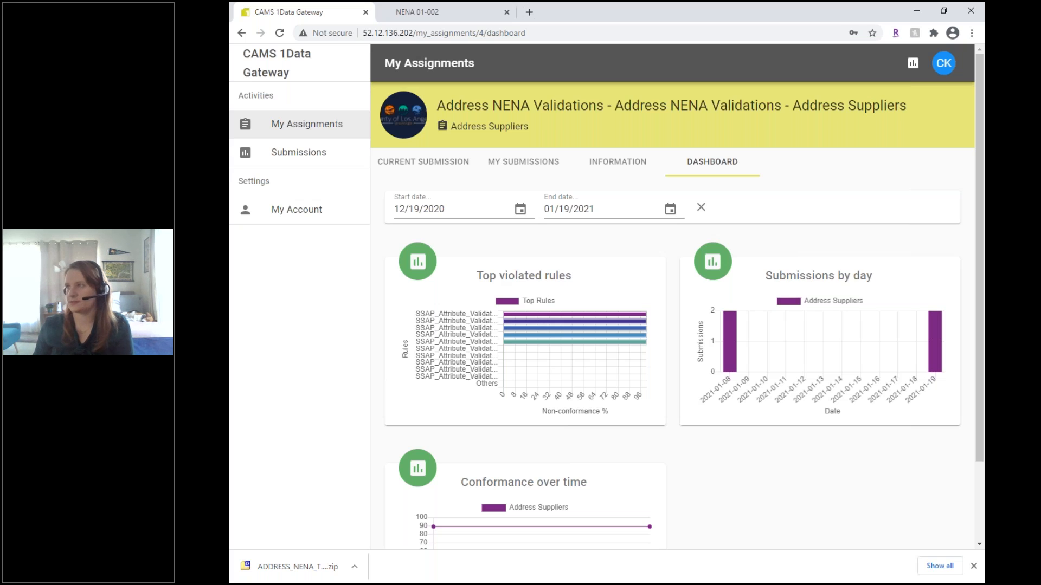
- Minimize the browser and the INPUT folder window to return to the Questions? slide
click(916, 11)
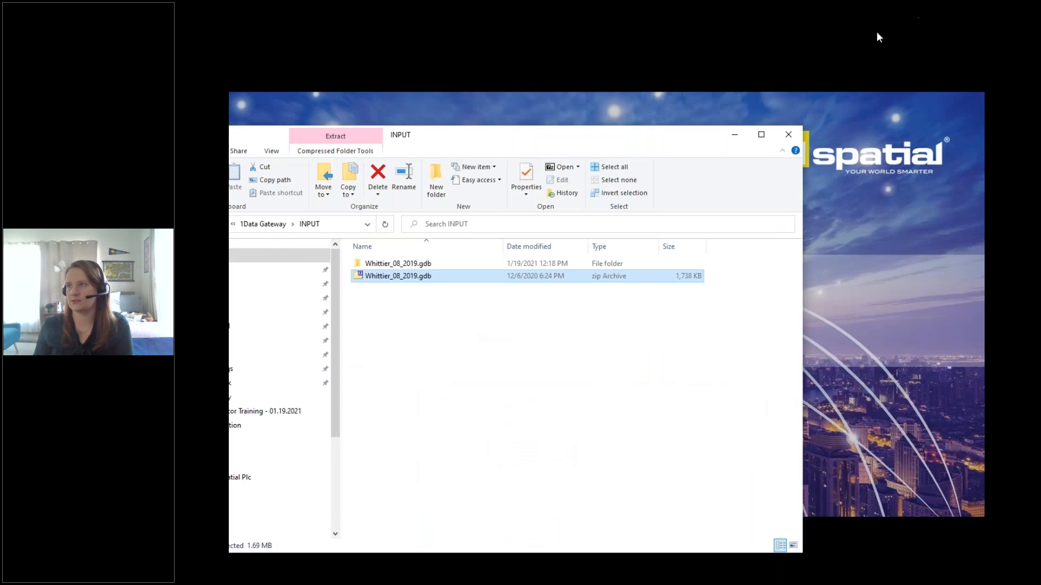
click(737, 134)
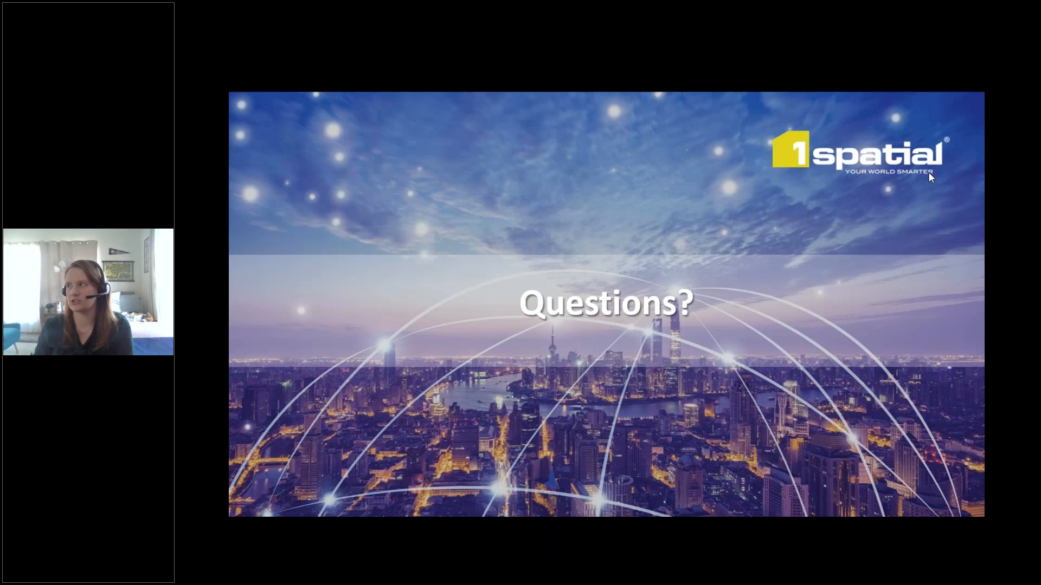